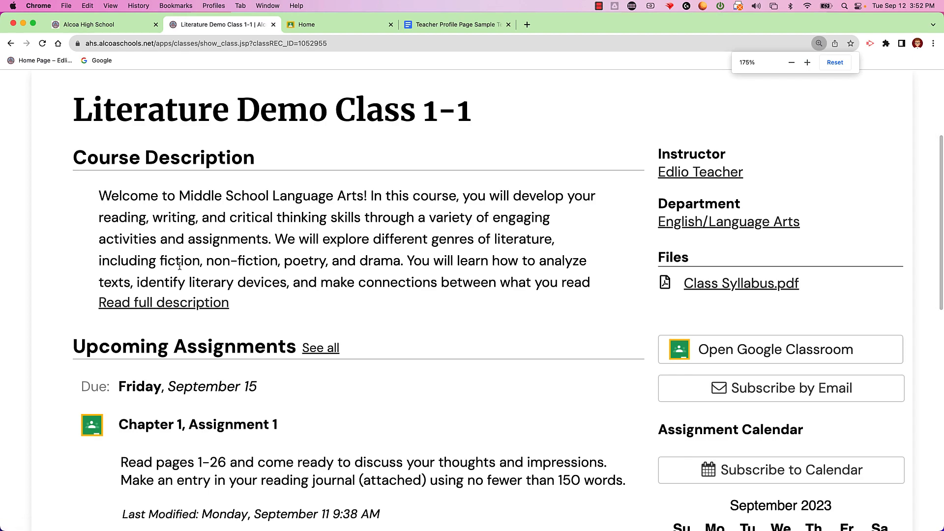
# Step: Return to the teacher's profile page and review it from the introduction down to the Classes section
pyautogui.press('super+minus')
pyautogui.press('super+minus')
pyautogui.press('super+minus')
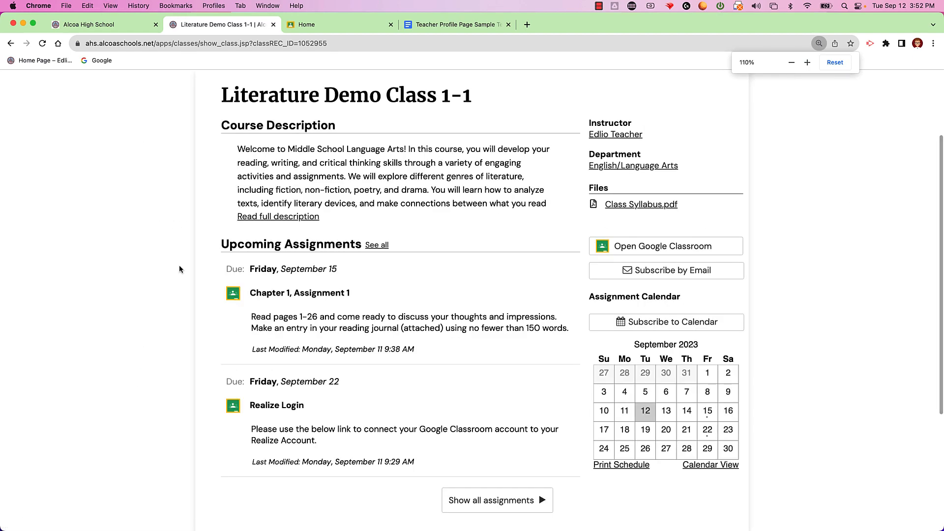
pyautogui.click(10, 42)
pyautogui.scroll(10, 142, 224)
pyautogui.scroll(1, 131, 230)
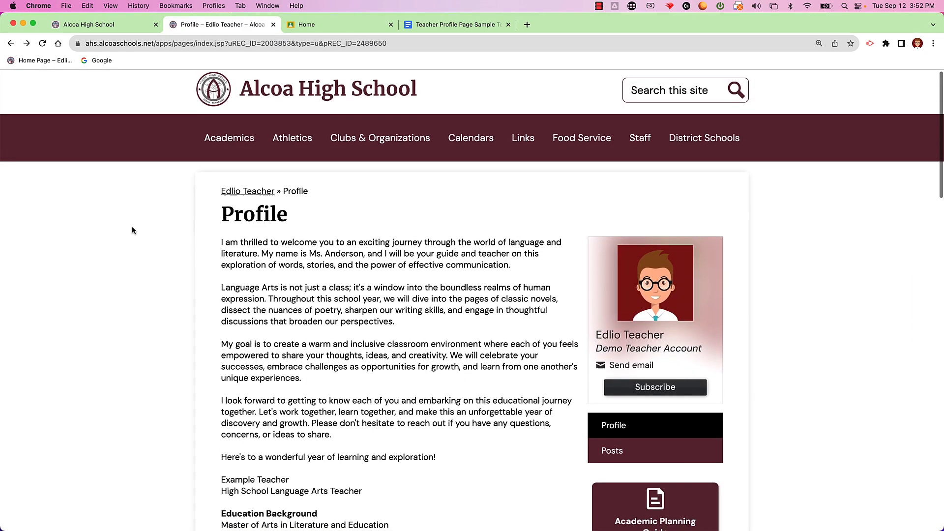
pyautogui.scroll(-1, 131, 231)
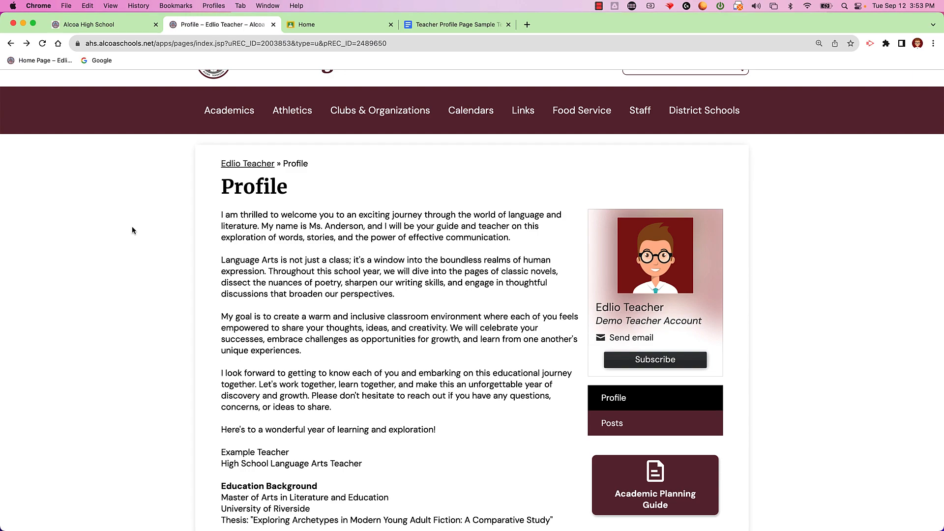
pyautogui.scroll(-4, 132, 227)
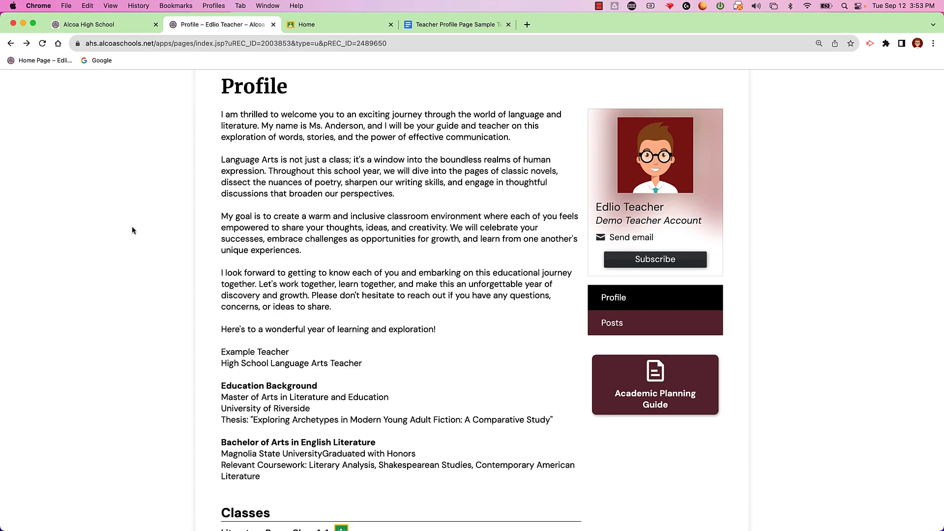
pyautogui.scroll(-5, 132, 229)
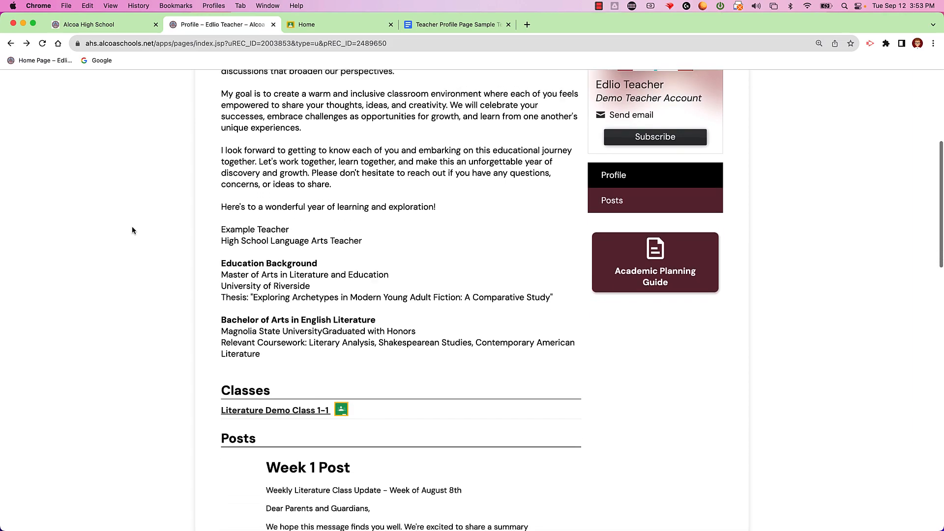
pyautogui.scroll(-4, 131, 229)
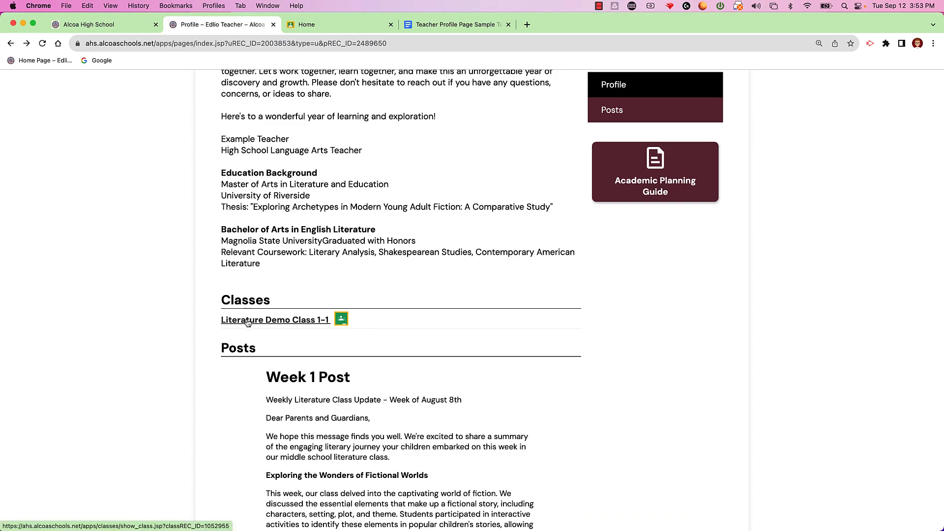
# Step: Open the Literature Demo Class 1-1 page and review its course description, upcoming assignments and files
pyautogui.click(247, 322)
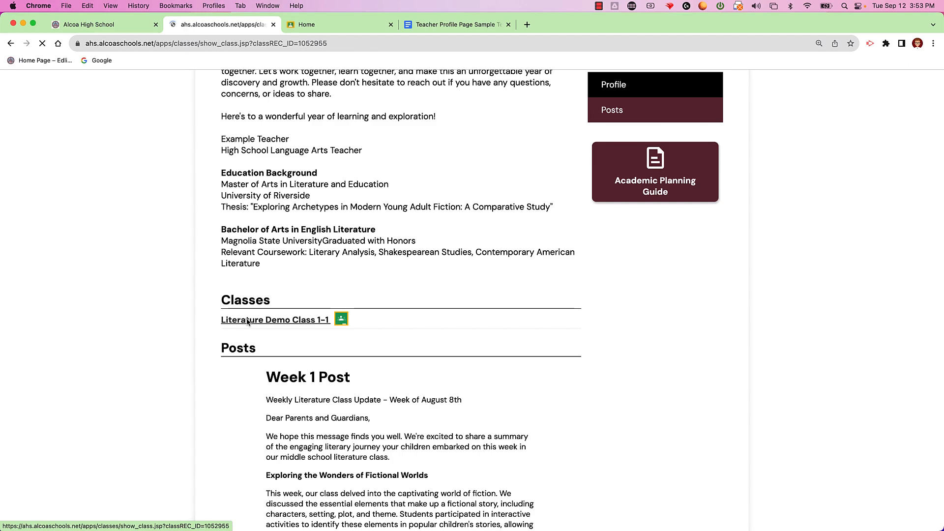
pyautogui.scroll(-3, 278, 329)
pyautogui.scroll(-3, 278, 329)
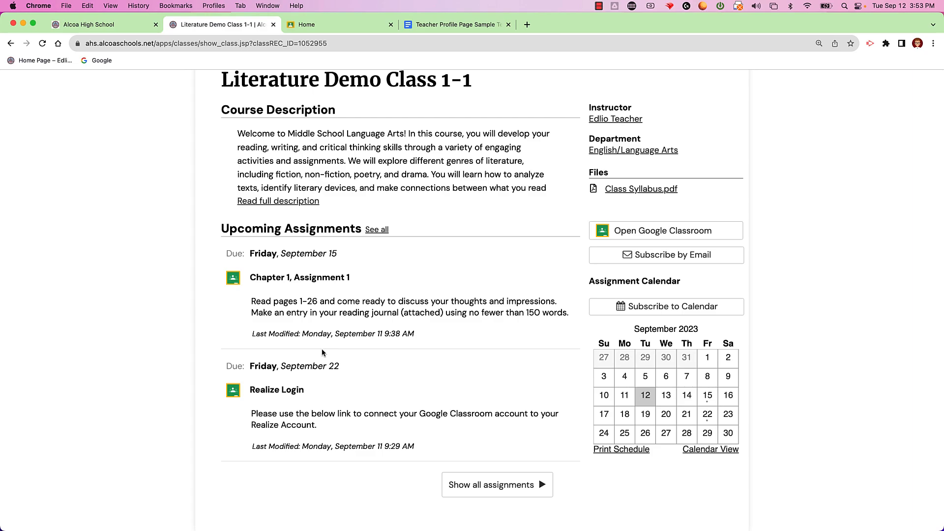
pyautogui.press('super+equal')
pyautogui.press('super+equal')
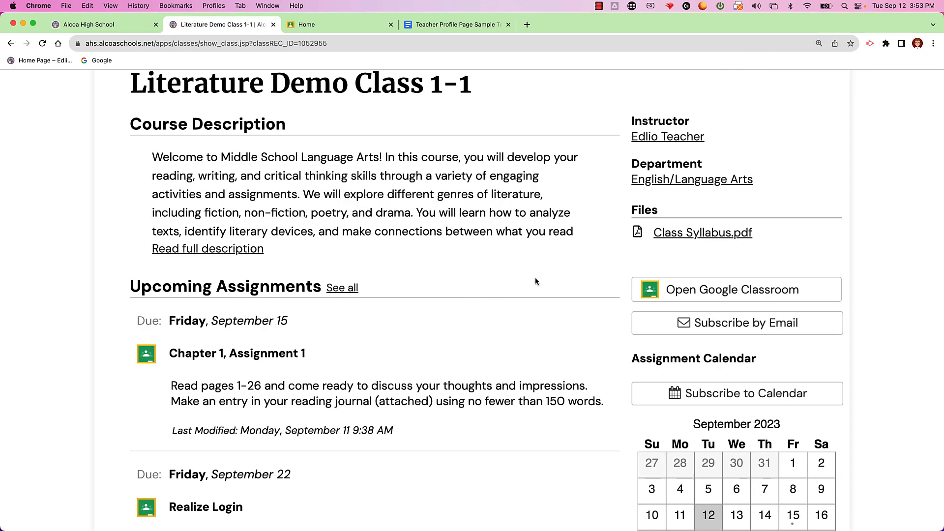
# Step: View the Class Syllabus PDF, return to the class page and reset its zoom to 100%
pyautogui.click(704, 241)
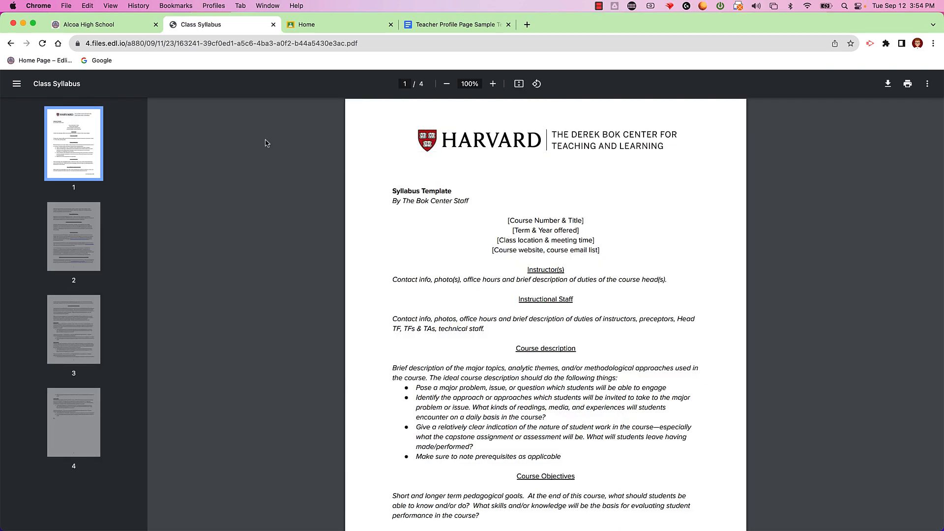
pyautogui.click(11, 44)
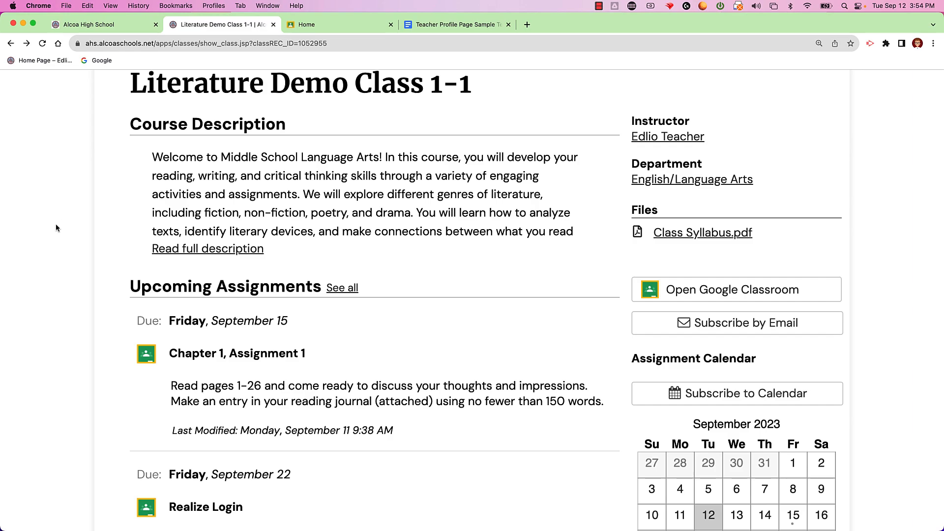
pyautogui.press('super+minus')
pyautogui.press('super+minus')
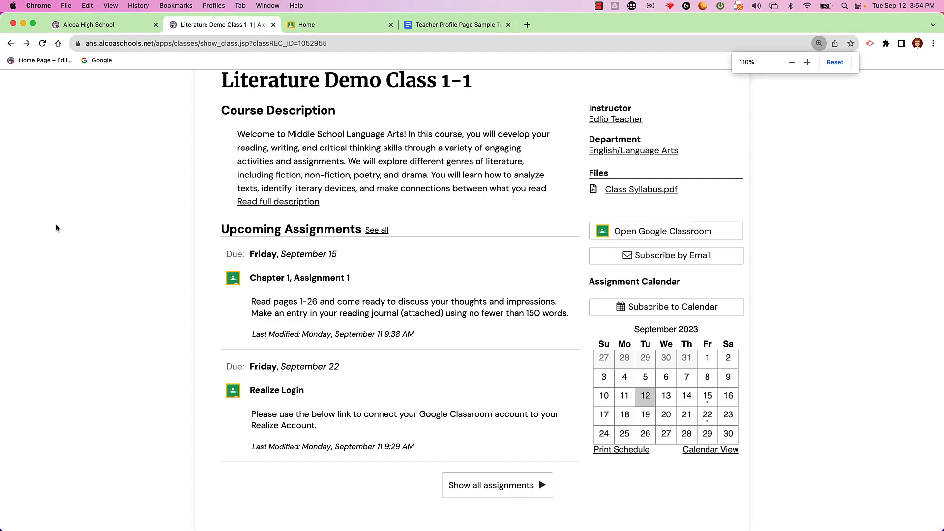
pyautogui.press('super+minus')
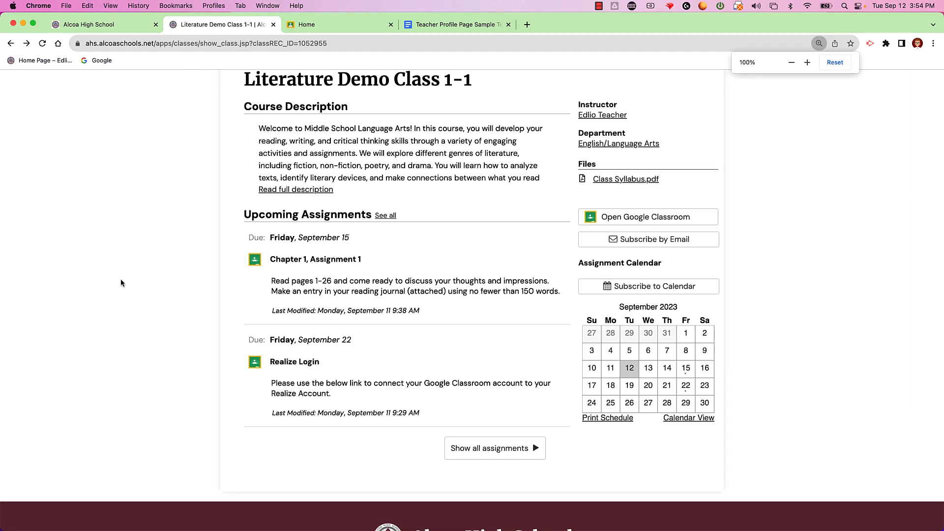
pyautogui.scroll(2, 122, 283)
pyautogui.scroll(1, 122, 283)
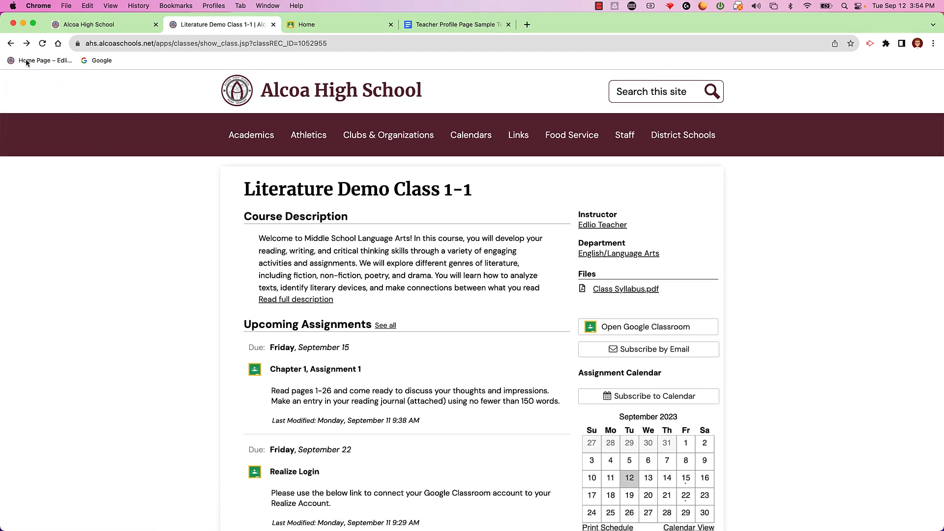
# Step: Go back to the teacher's profile page and review its biography, class link and Week 1 Post
pyautogui.click(11, 44)
pyautogui.scroll(-3, 166, 337)
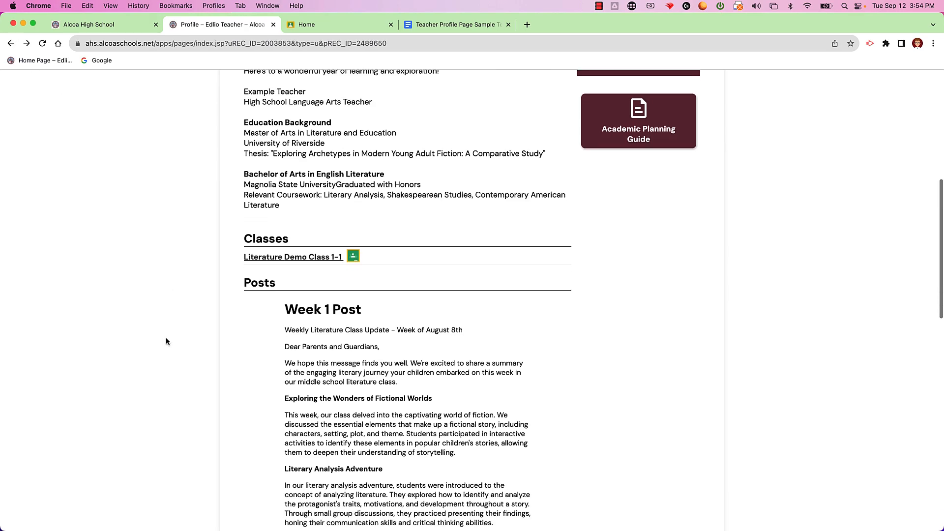
pyautogui.scroll(-1, 166, 337)
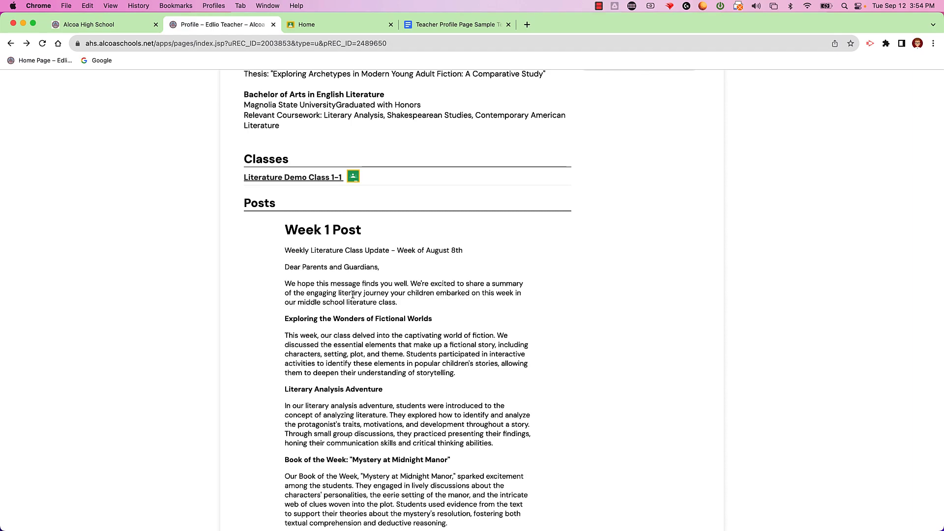
pyautogui.scroll(10, 352, 294)
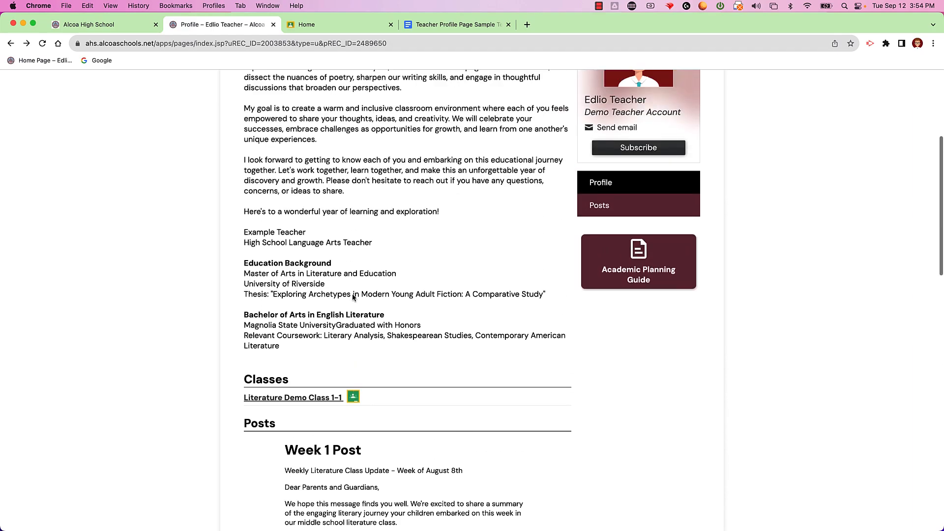
pyautogui.scroll(4, 353, 296)
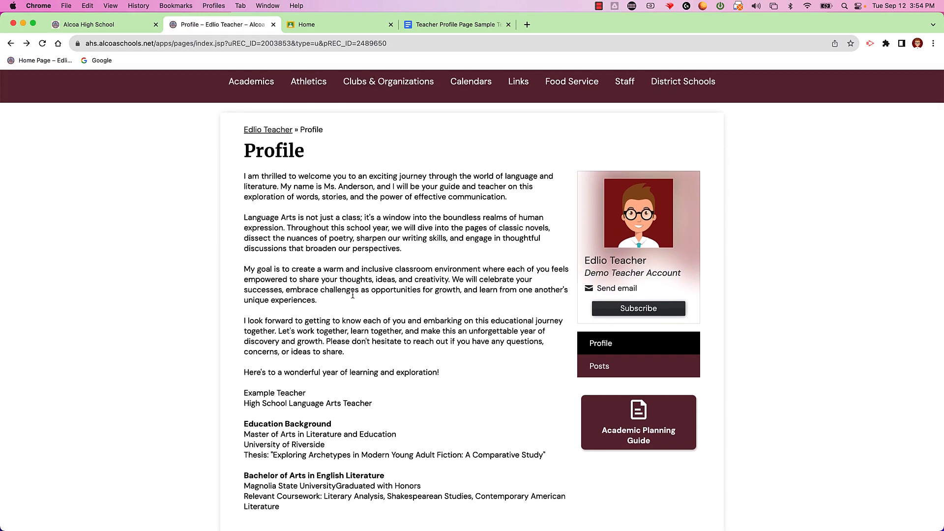
pyautogui.scroll(-5, 353, 294)
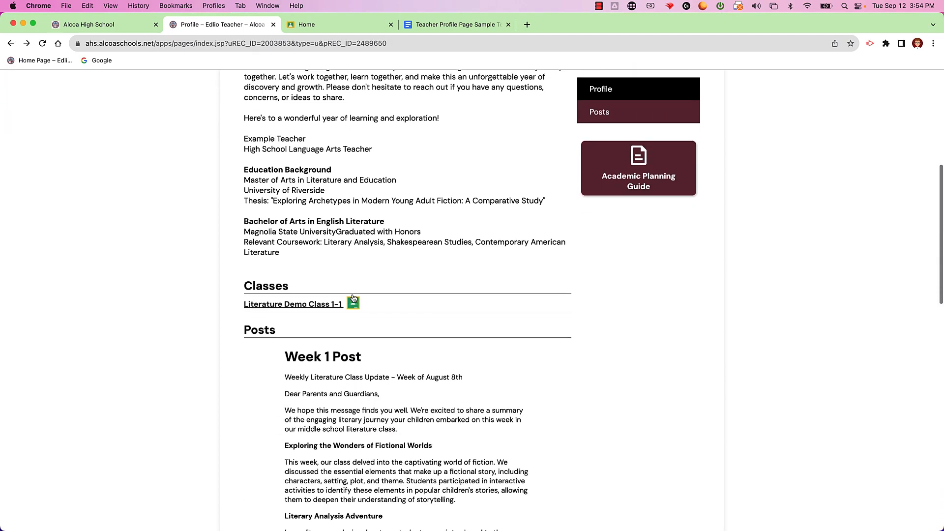
pyautogui.scroll(-1, 352, 297)
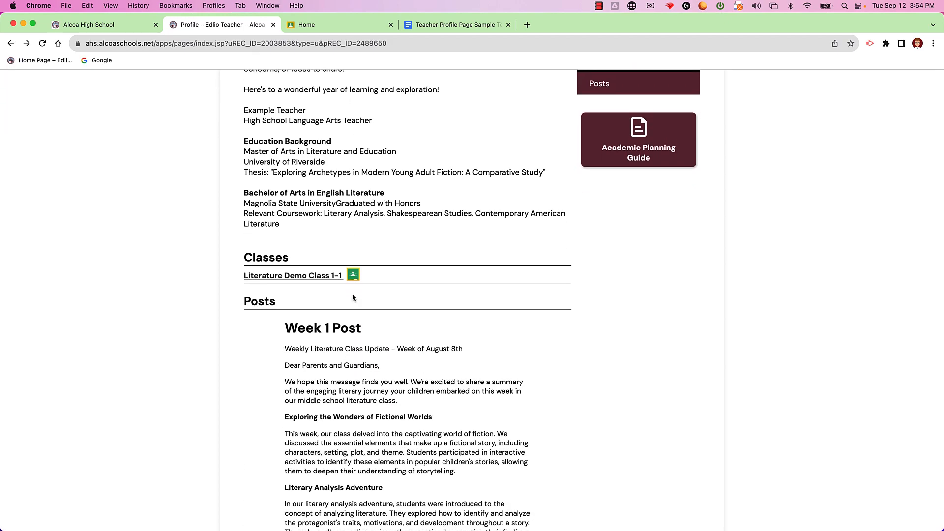
pyautogui.scroll(-4, 352, 293)
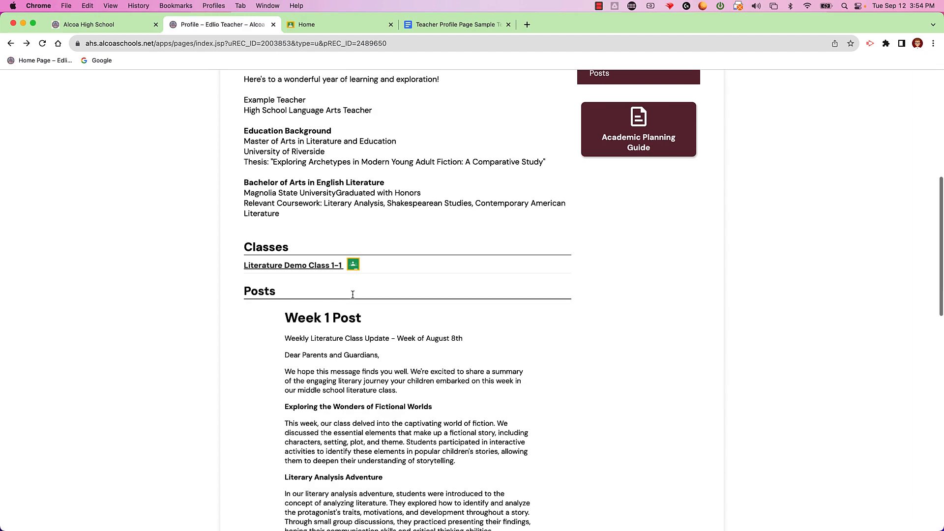
pyautogui.scroll(15, 352, 295)
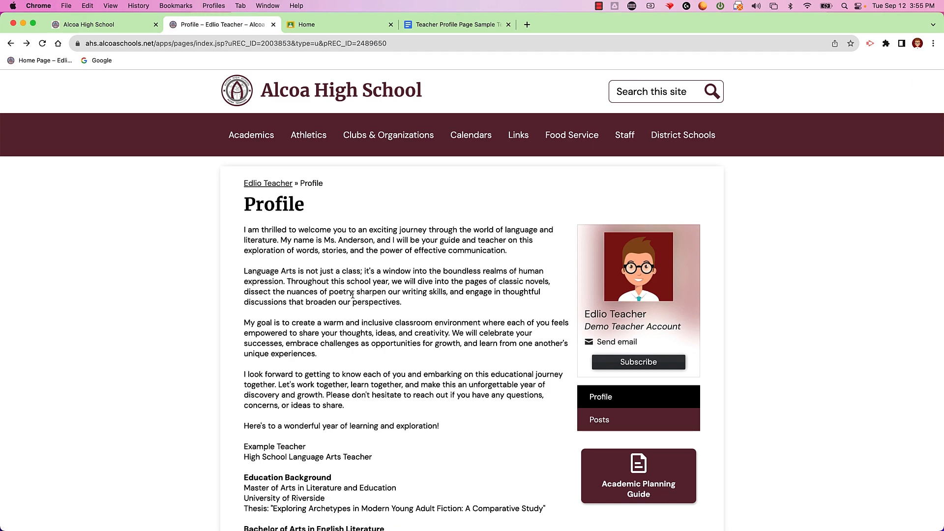
# Step: Open the login page from the Alcoa High School homepage footer and sign in with the saved teacher credentials
pyautogui.click(117, 24)
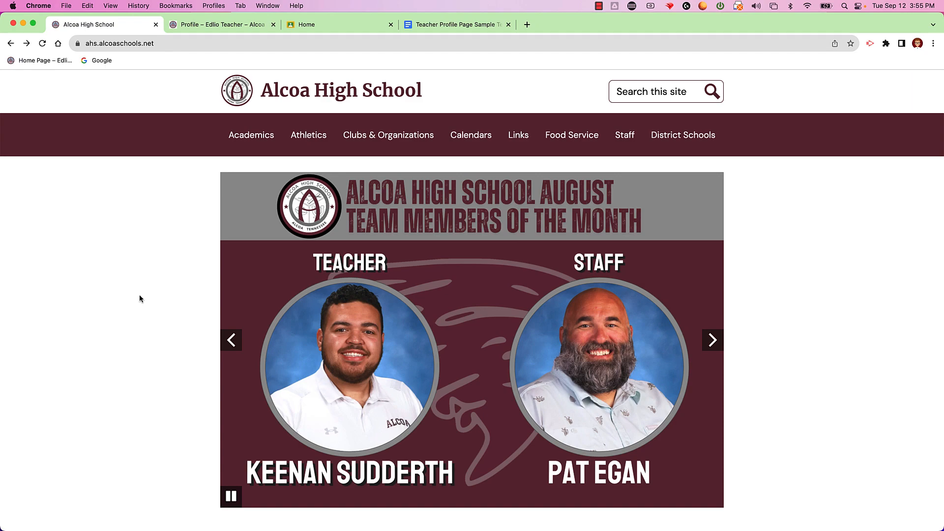
pyautogui.scroll(-10, 140, 299)
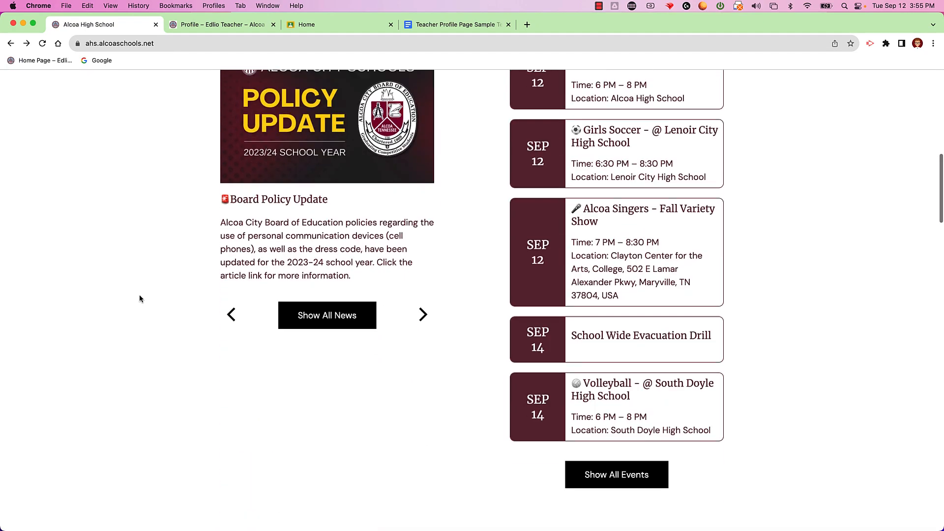
pyautogui.scroll(-15, 140, 298)
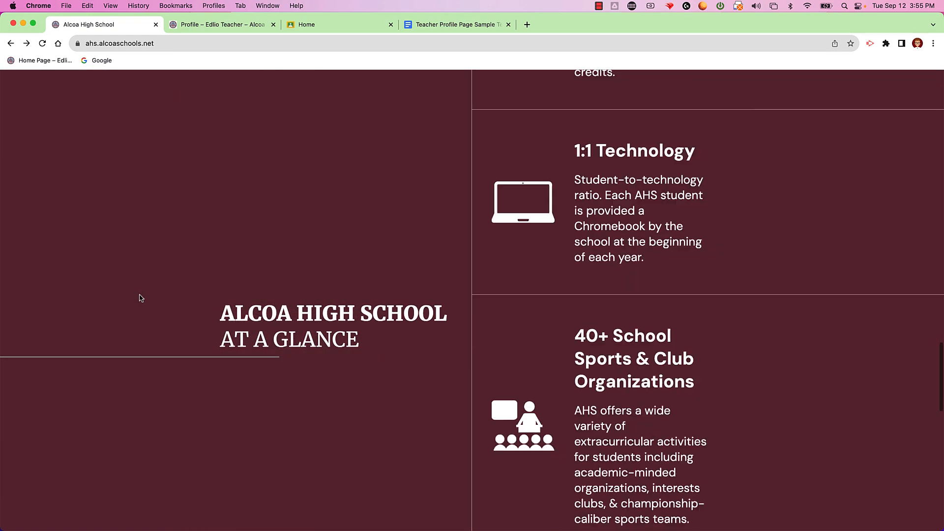
pyautogui.scroll(-15, 140, 298)
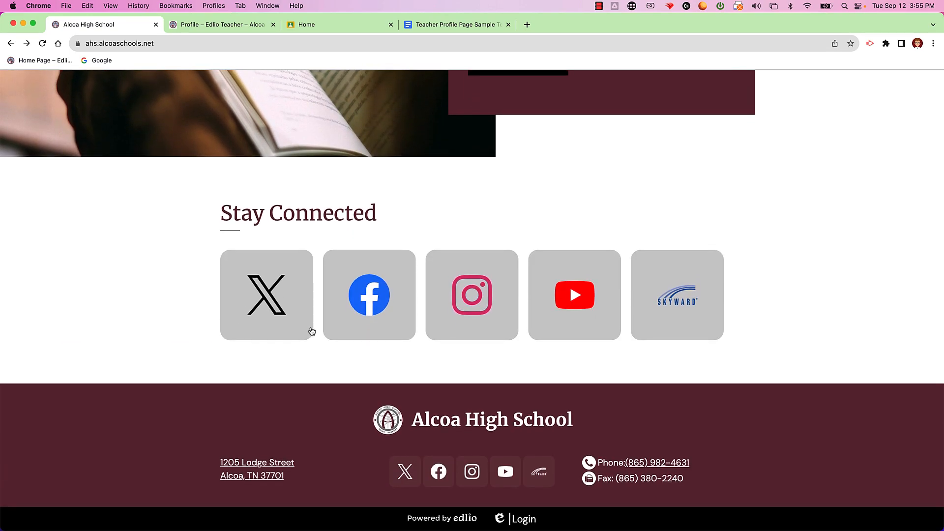
pyautogui.click(526, 520)
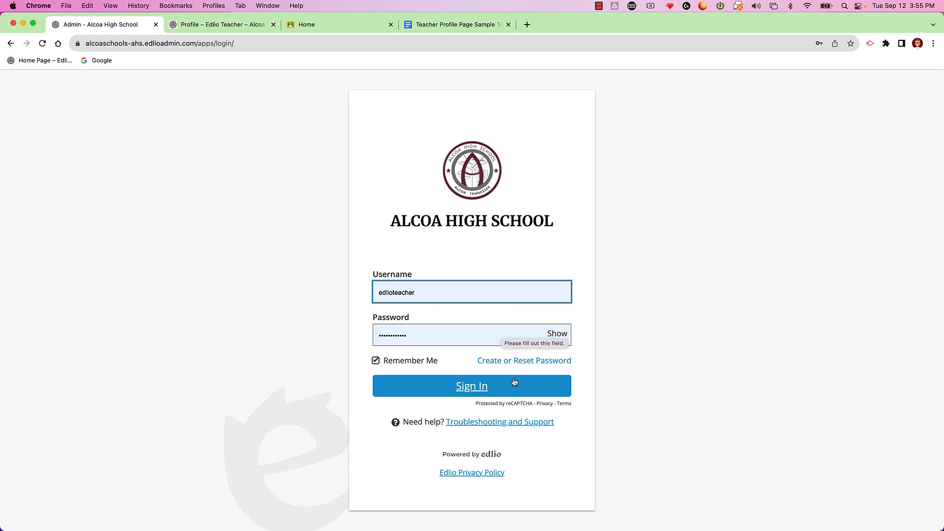
pyautogui.click(475, 390)
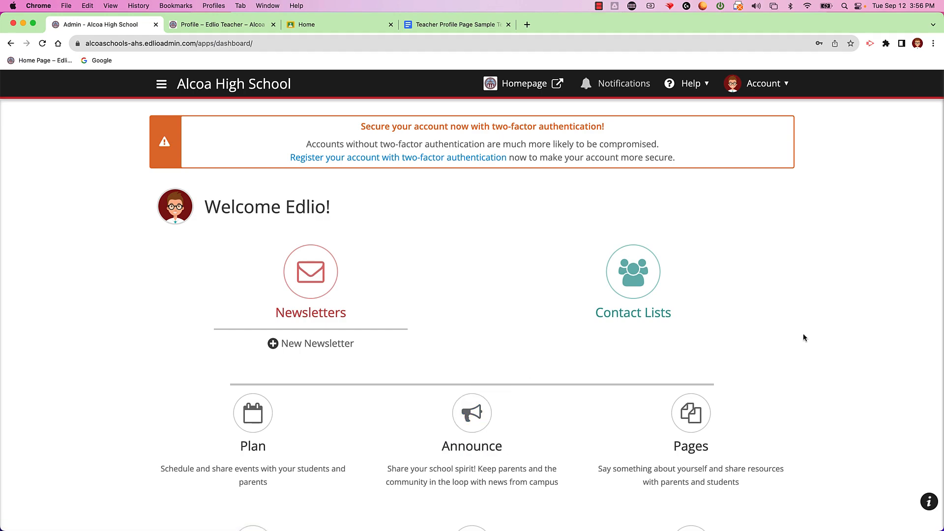
# Step: Look over the tools offered on the admin dashboard, from Newsletters and Contact Lists to Posts
pyautogui.scroll(-3, 802, 337)
pyautogui.scroll(-4, 804, 337)
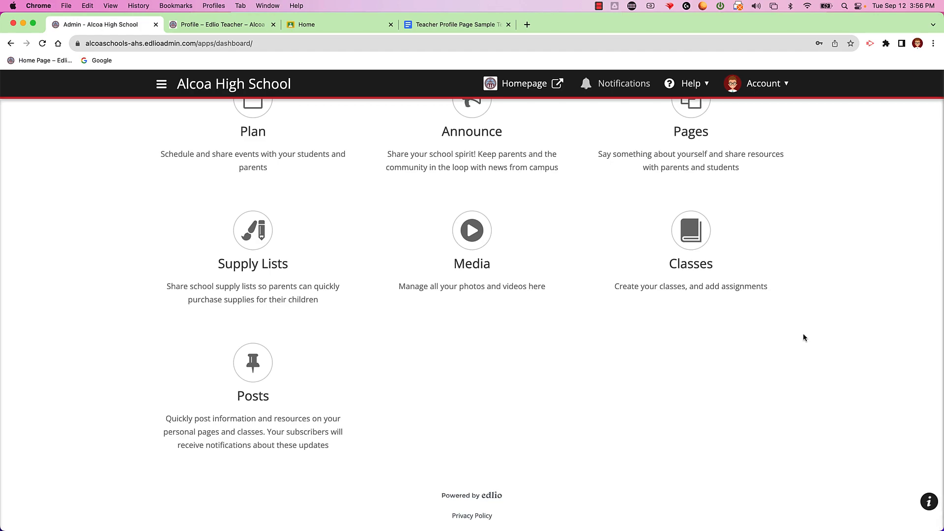
pyautogui.scroll(4, 803, 338)
pyautogui.scroll(-2, 803, 337)
pyautogui.scroll(2, 804, 338)
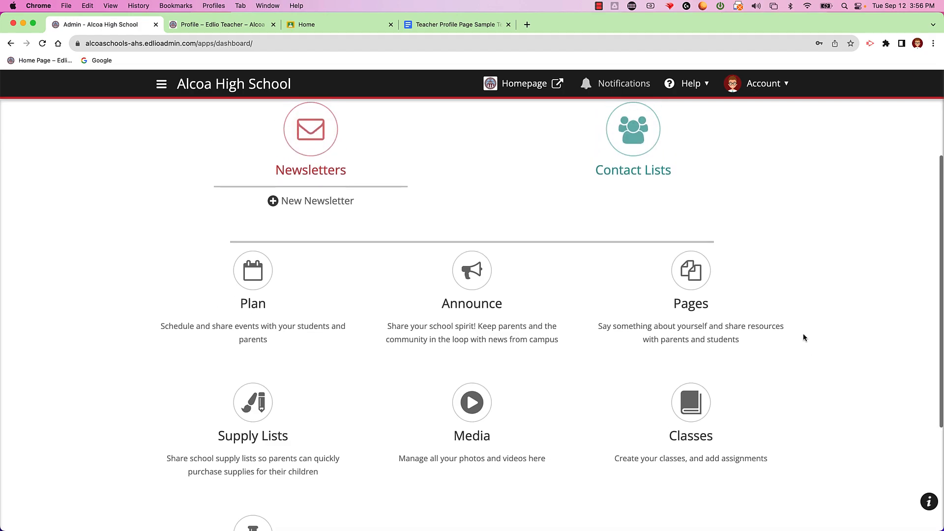
pyautogui.scroll(-1, 804, 337)
pyautogui.scroll(-3, 804, 337)
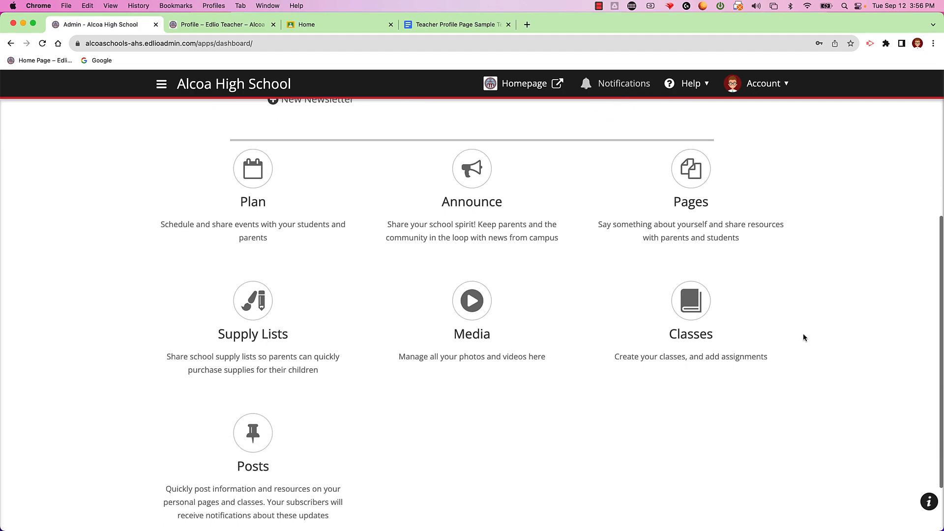
pyautogui.scroll(-1, 804, 337)
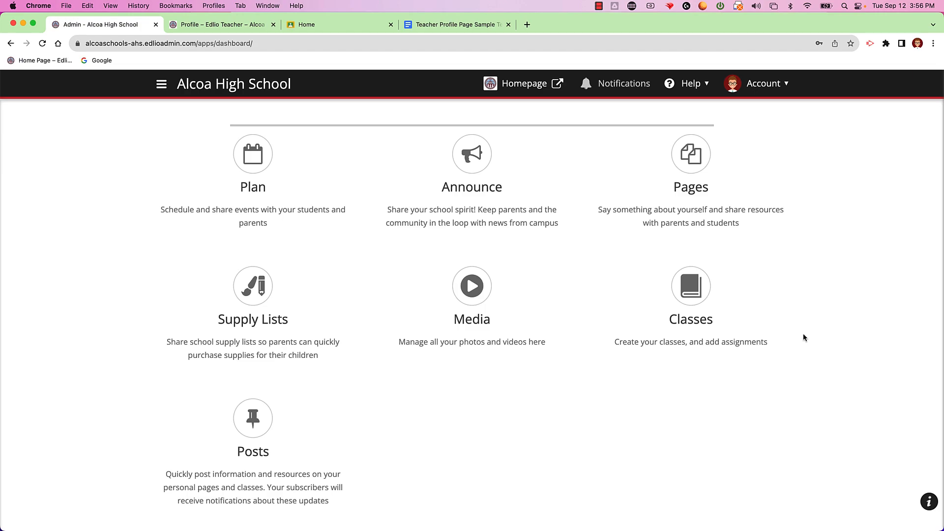
# Step: Open the Pages tool, enlarge the page view, and open the teacher's Profile page for editing
pyautogui.click(701, 157)
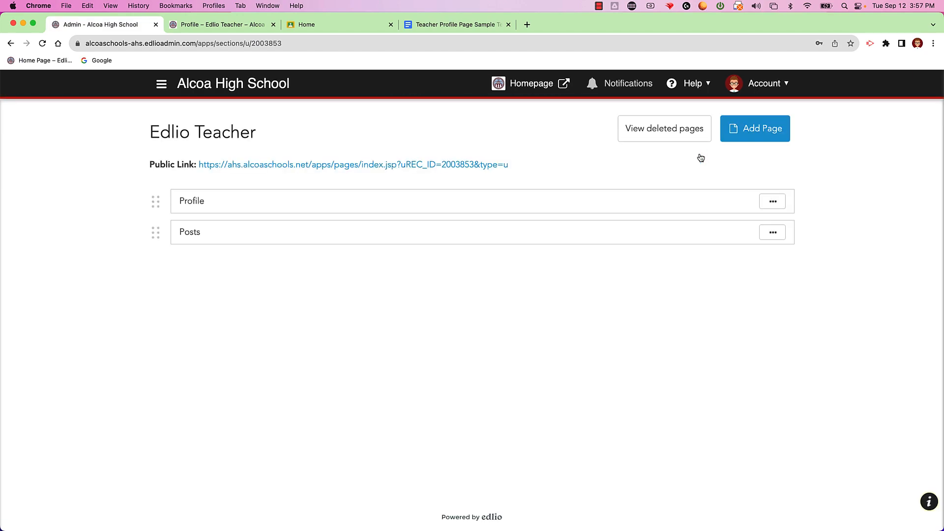
pyautogui.press('super+equal')
pyautogui.press('super+equal')
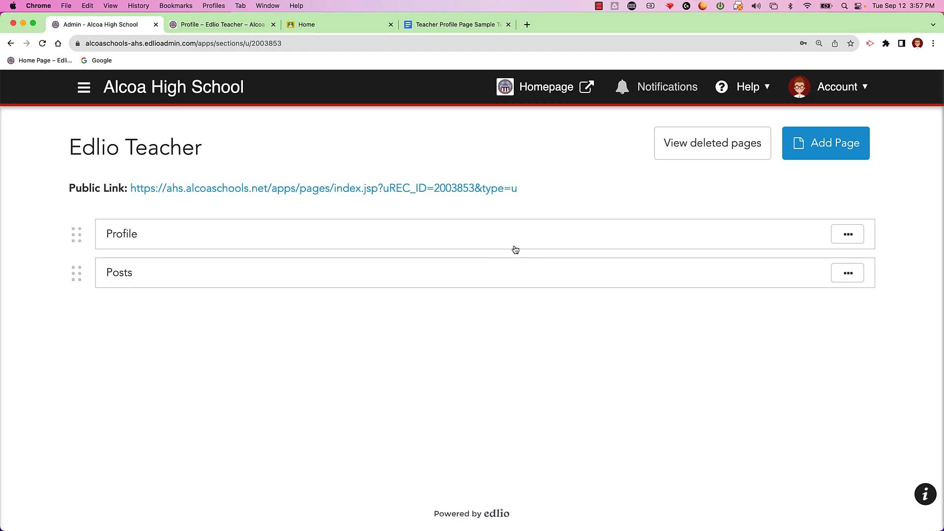
pyautogui.click(848, 237)
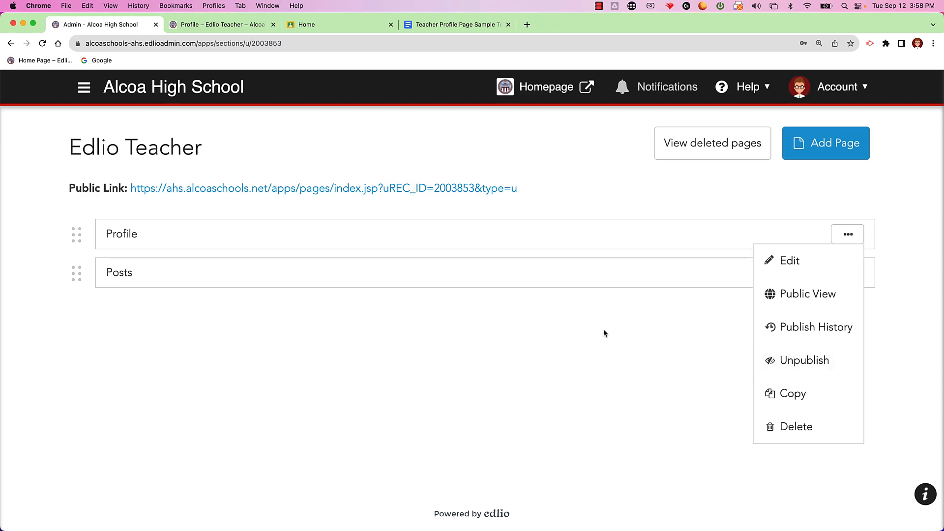
pyautogui.click(331, 241)
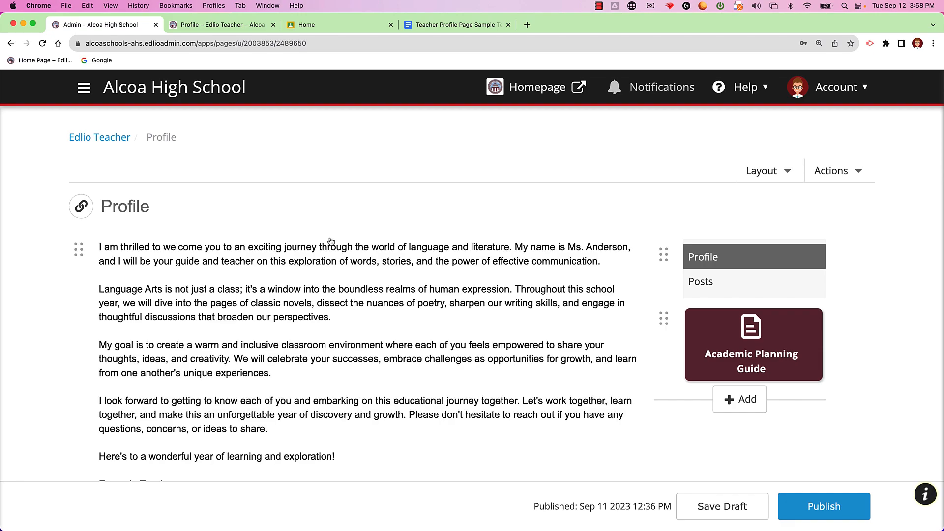
# Step: Make the biography content block collapsible without entering a title, and publish the Profile page
pyautogui.scroll(-7, 359, 342)
pyautogui.scroll(1, 359, 343)
pyautogui.scroll(10, 359, 342)
pyautogui.scroll(-5, 209, 305)
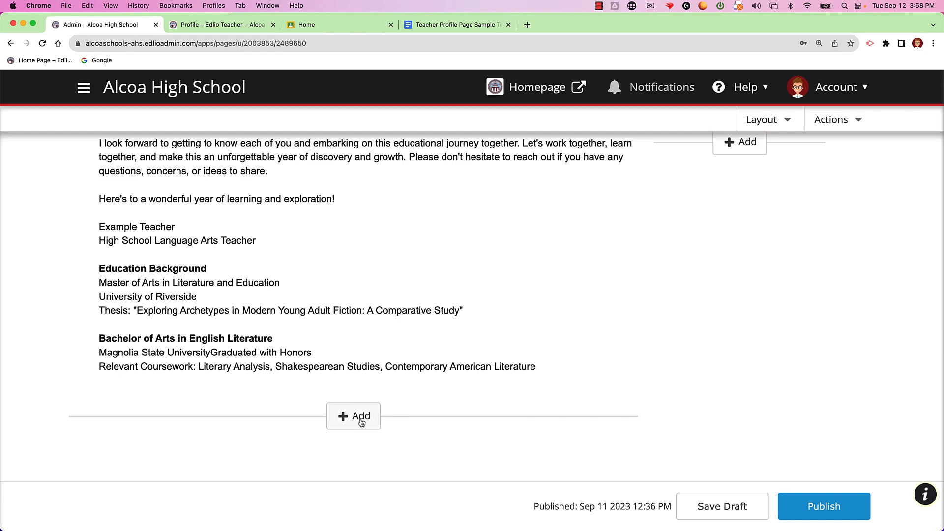
pyautogui.click(426, 326)
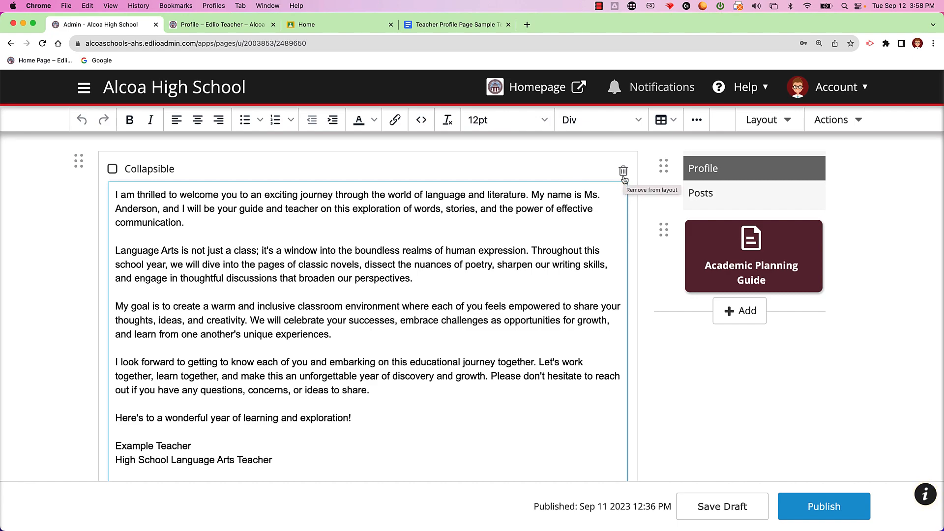
pyautogui.click(112, 169)
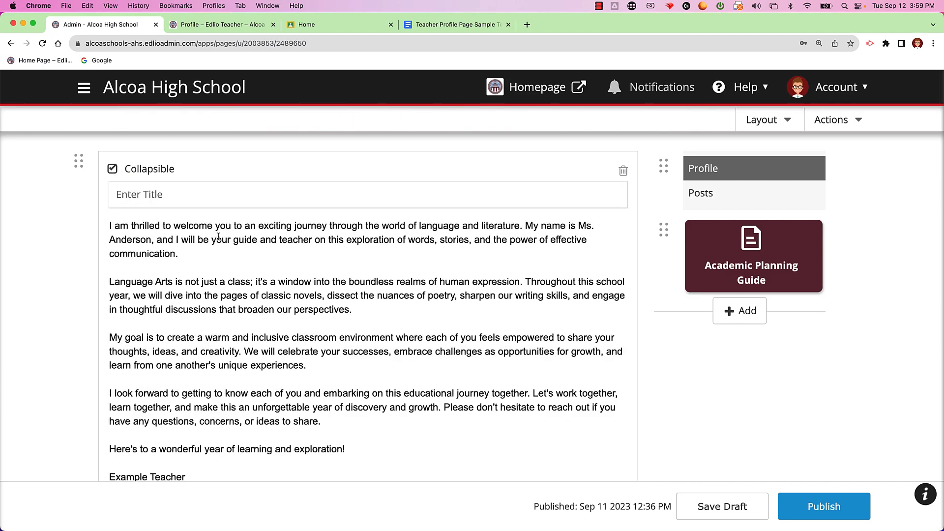
pyautogui.click(823, 510)
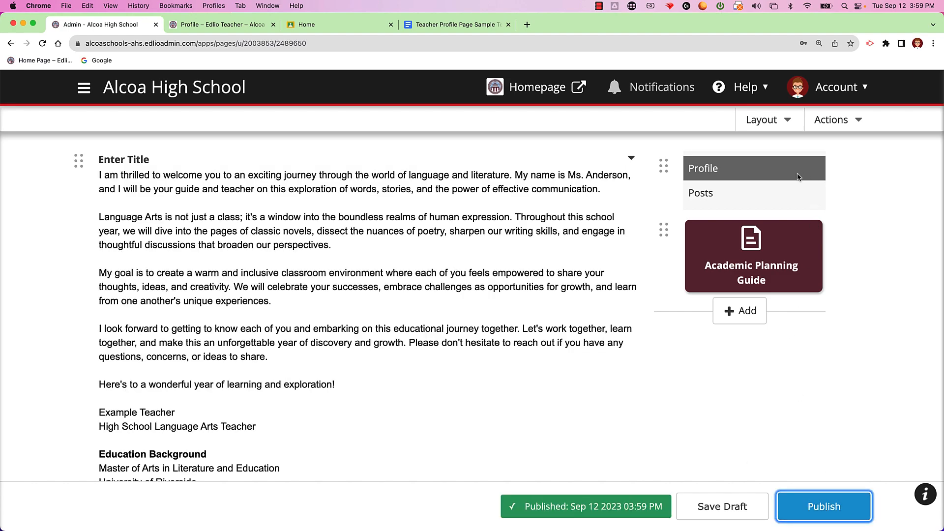
# Step: Look at the page layout options, open the Profile page's public view, and expand and collapse its biography section
pyautogui.click(788, 121)
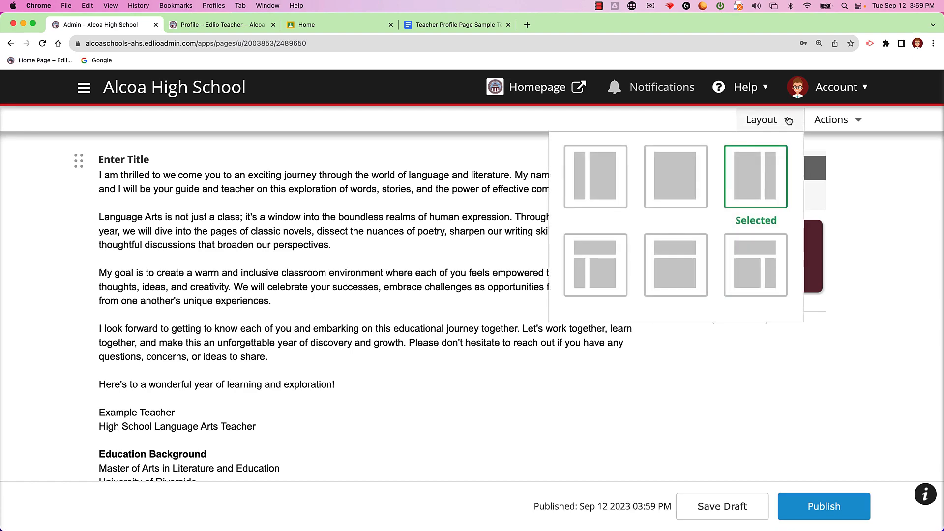
pyautogui.click(858, 123)
pyautogui.click(835, 168)
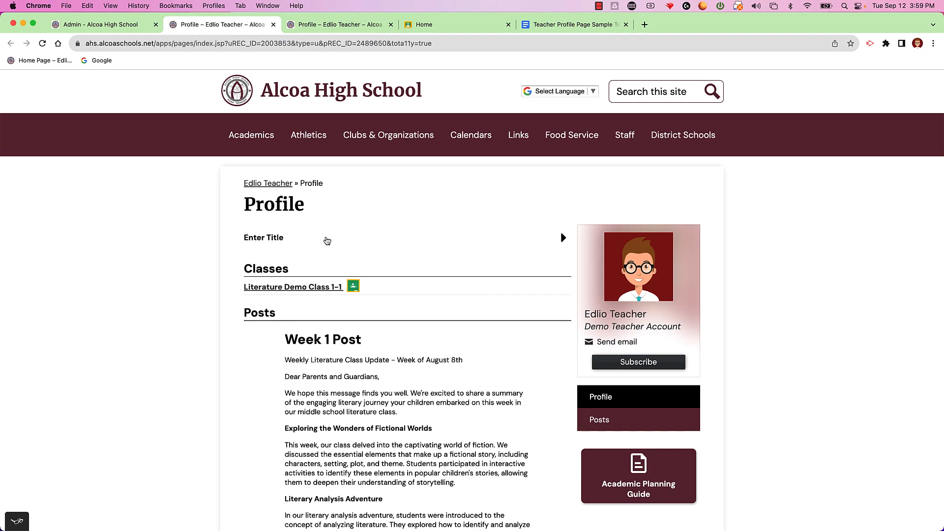
pyautogui.click(327, 241)
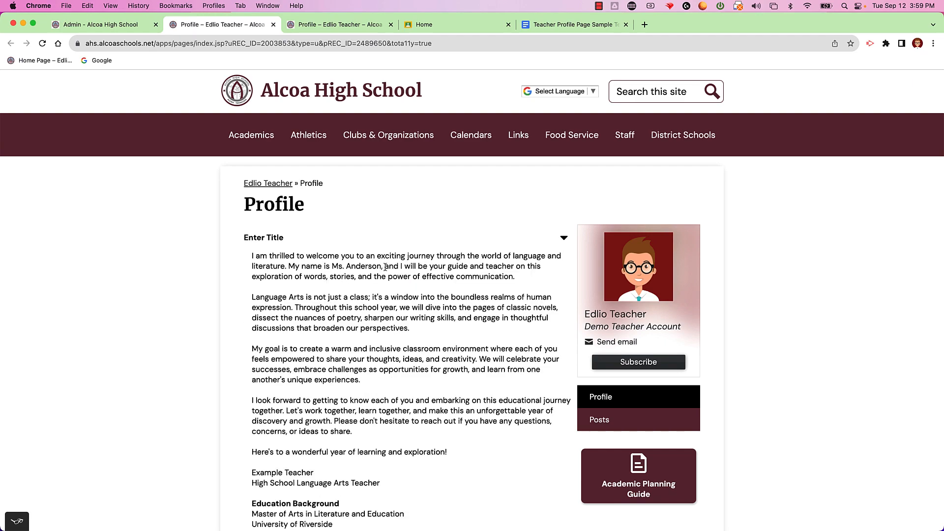
pyautogui.scroll(-2, 372, 373)
pyautogui.scroll(-2, 372, 374)
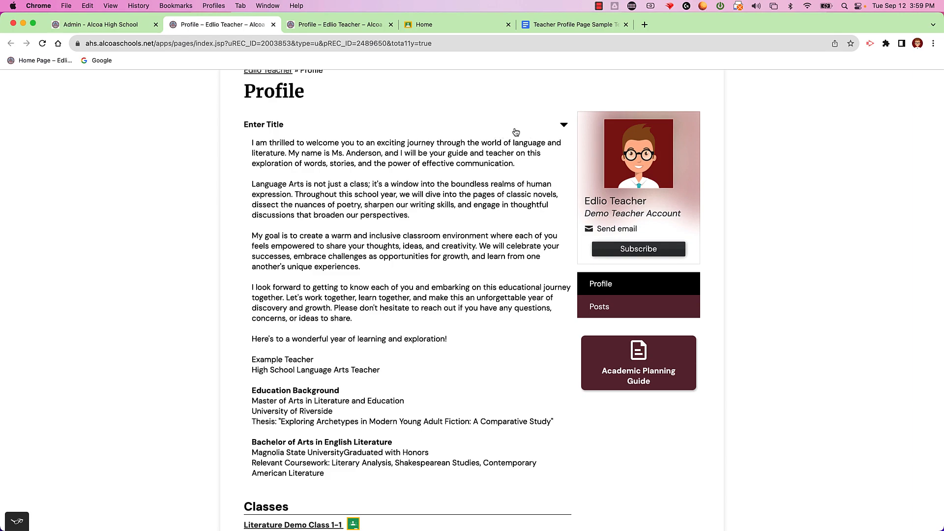
pyautogui.click(547, 132)
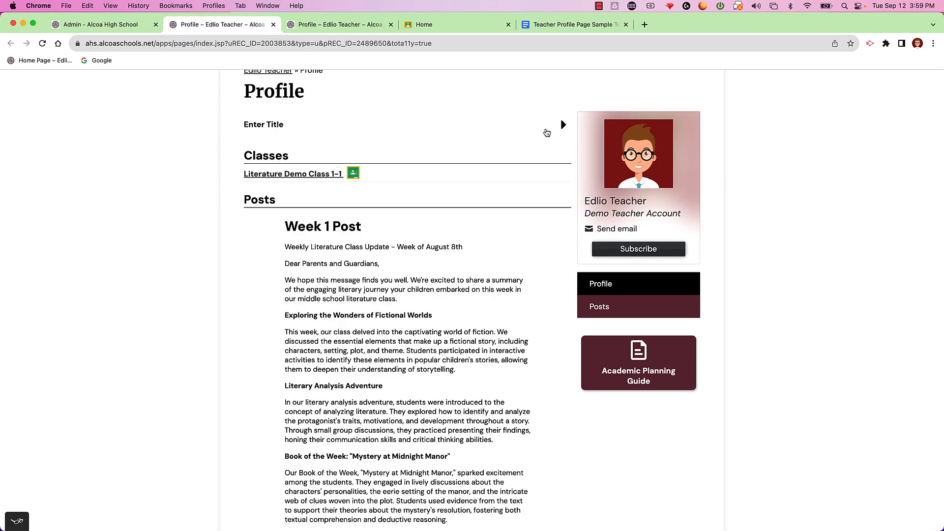
pyautogui.click(547, 132)
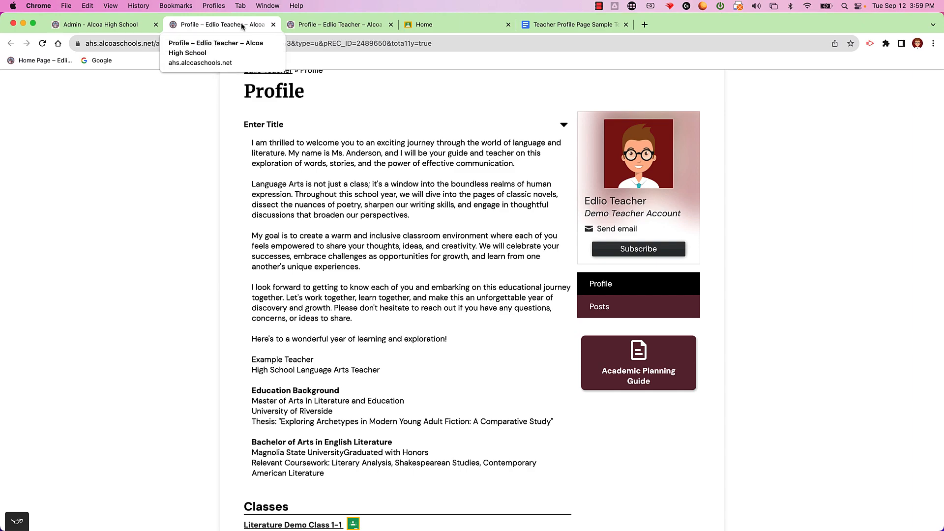
# Step: Return to the Profile page editor, compare the section title with the public page, and turn off the biography block's Collapsible option
pyautogui.click(119, 28)
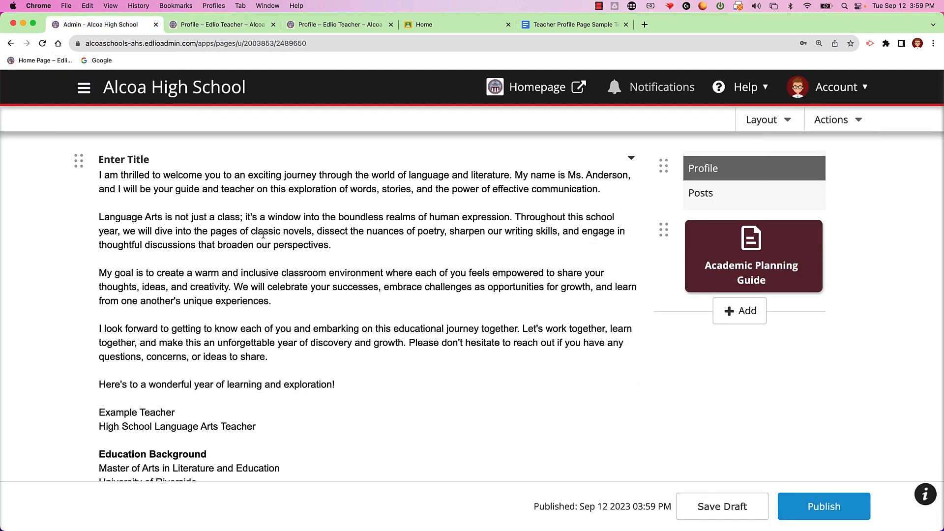
pyautogui.scroll(3, 313, 290)
pyautogui.click(313, 290)
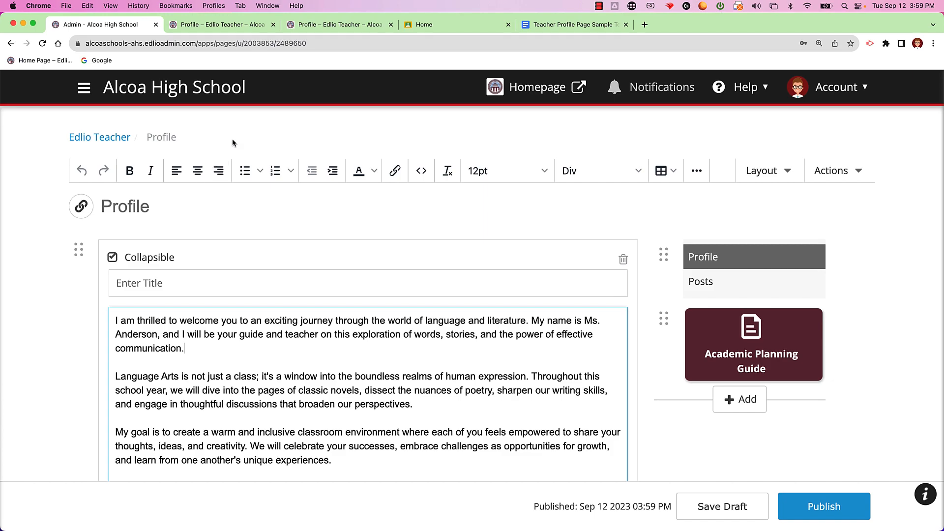
pyautogui.click(222, 25)
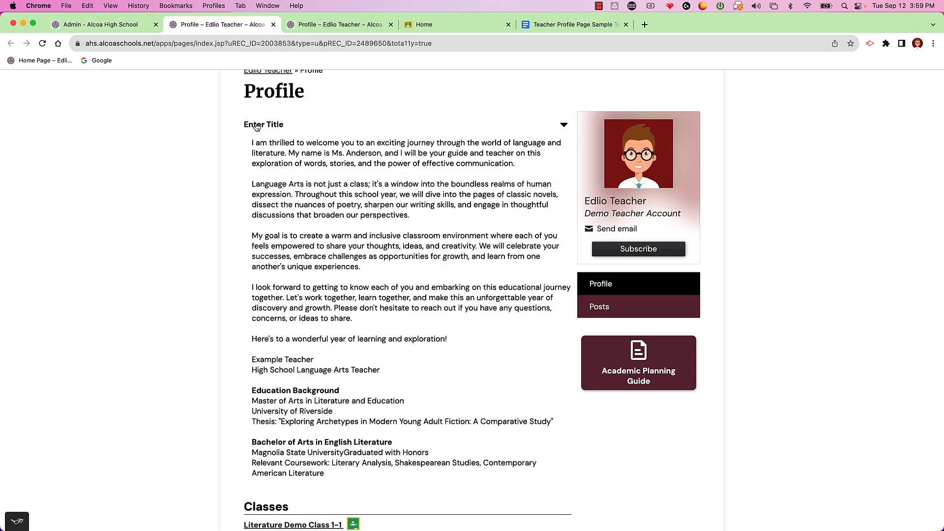
pyautogui.click(130, 26)
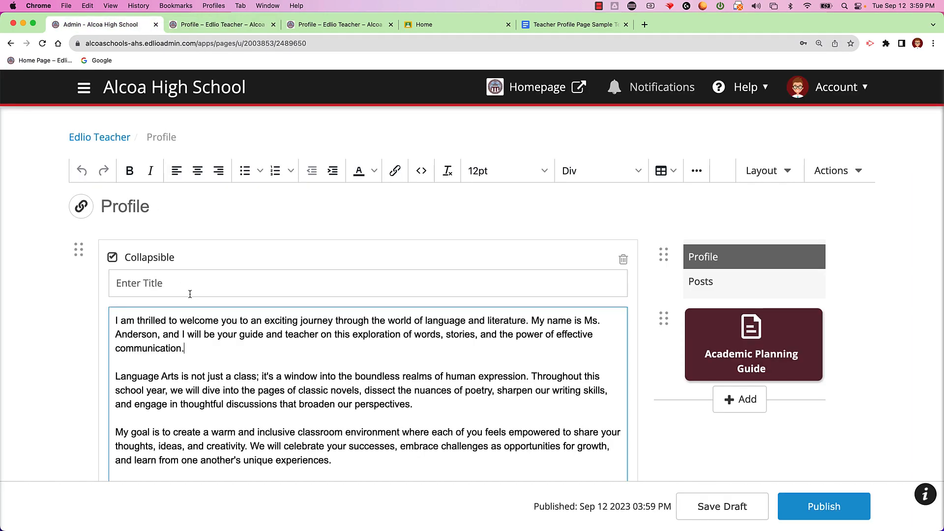
pyautogui.click(112, 258)
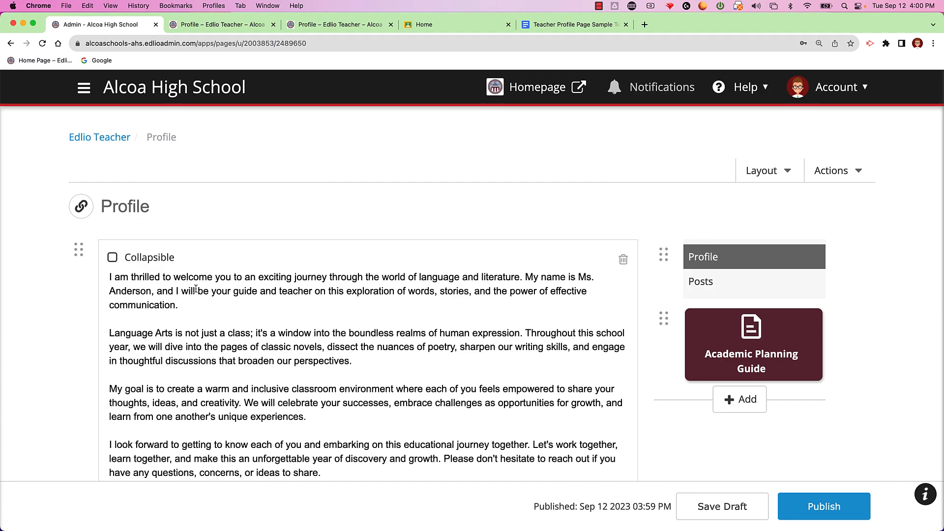
# Step: Remove the biography content block from the Profile page layout
pyautogui.click(152, 210)
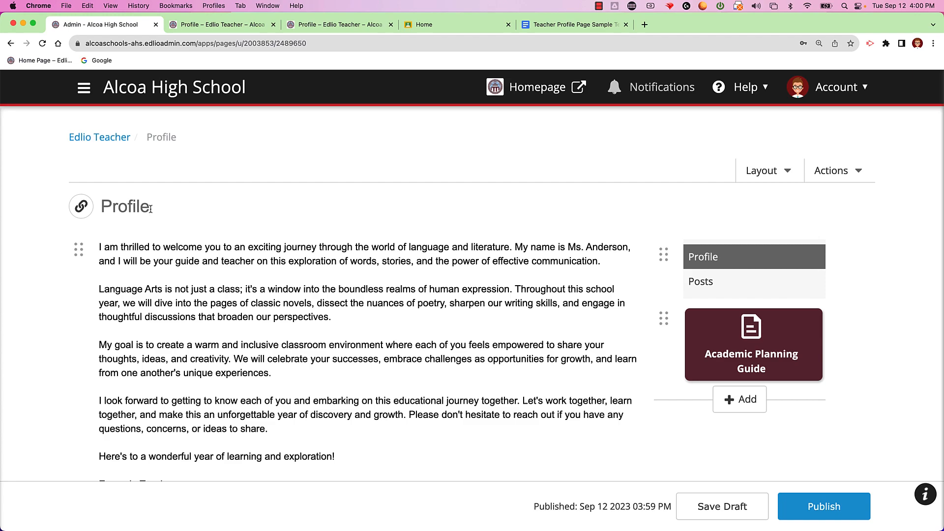
pyautogui.click(151, 260)
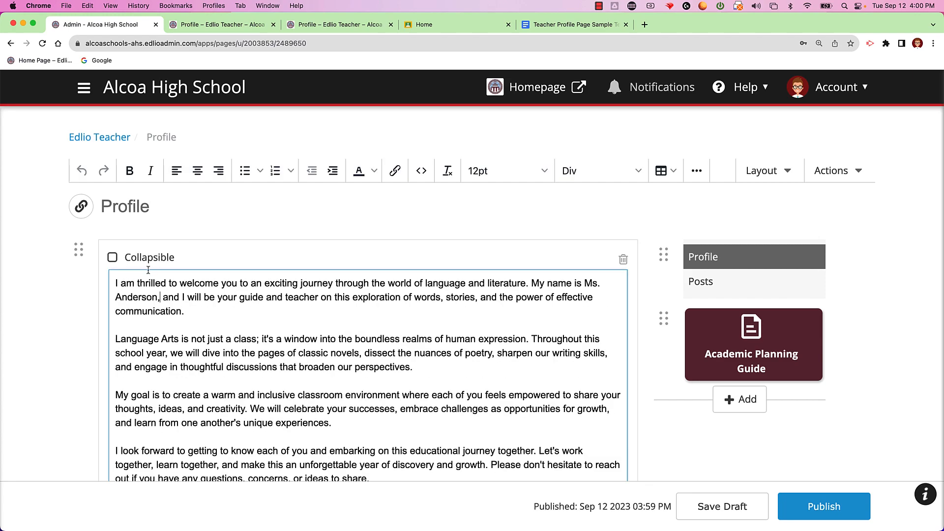
pyautogui.scroll(-3, 135, 296)
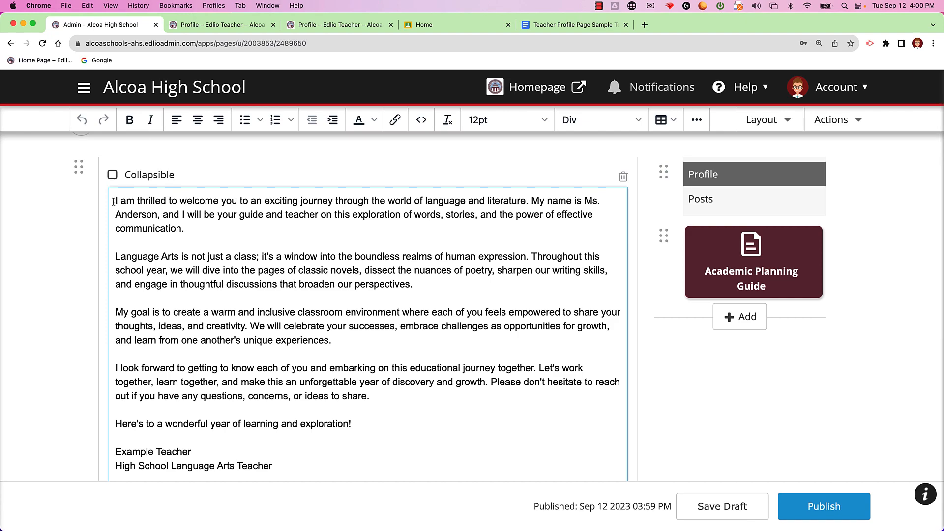
pyautogui.click(623, 176)
pyautogui.scroll(3, 524, 295)
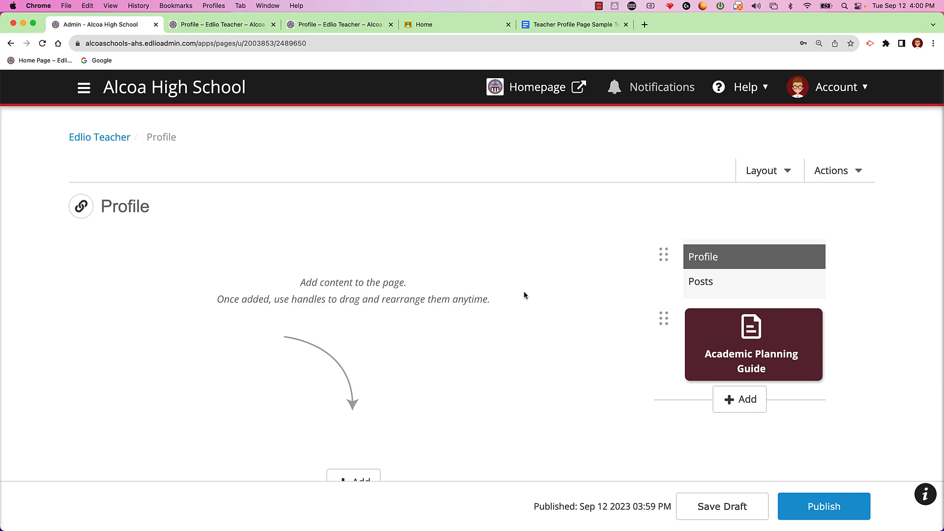
# Step: Add a Content block to the empty main column of the Profile page
pyautogui.scroll(-3, 524, 295)
pyautogui.scroll(2, 524, 295)
pyautogui.scroll(-1, 524, 295)
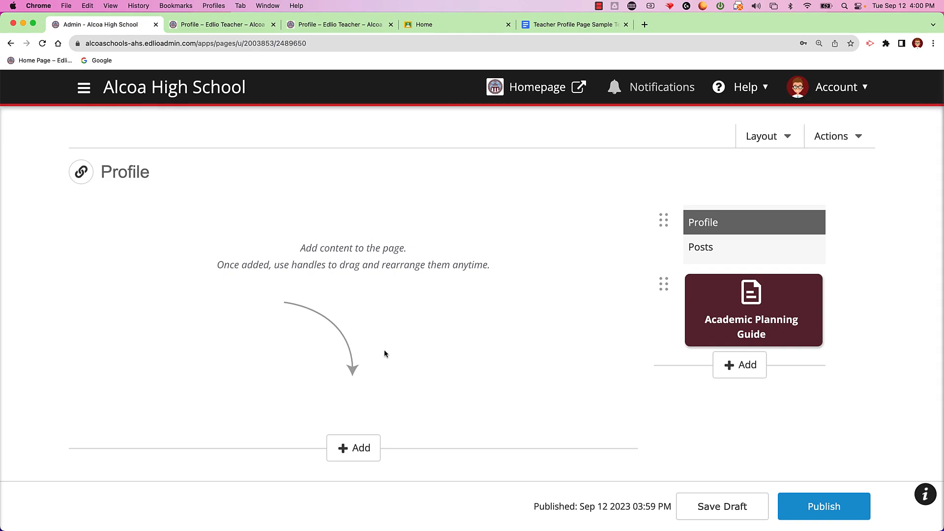
pyautogui.click(361, 449)
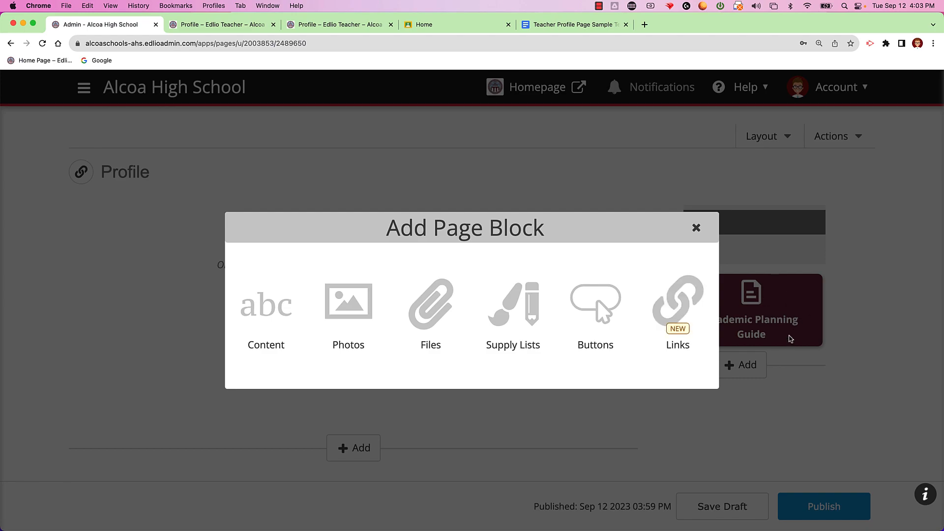
pyautogui.click(272, 316)
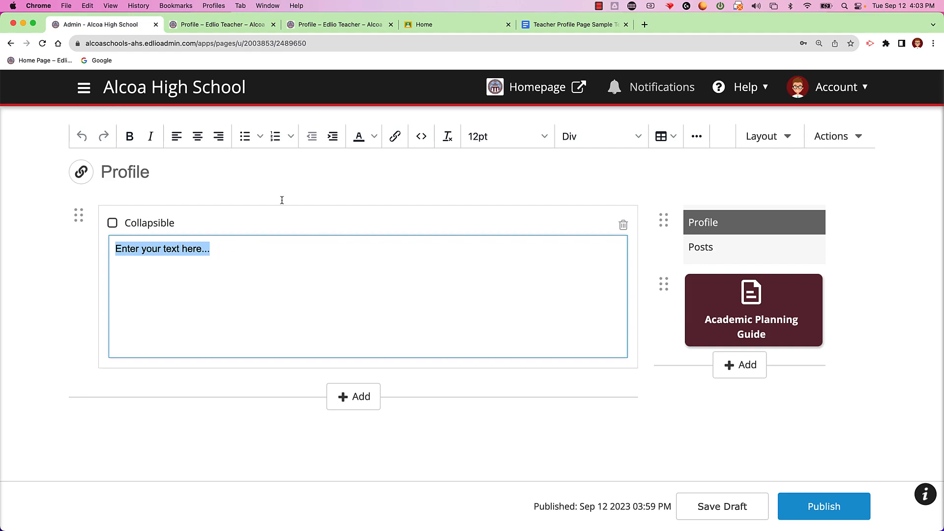
# Step: Replace the new block's placeholder with the full text copied from the Teacher Profile Page Sample Text document
pyautogui.click(565, 27)
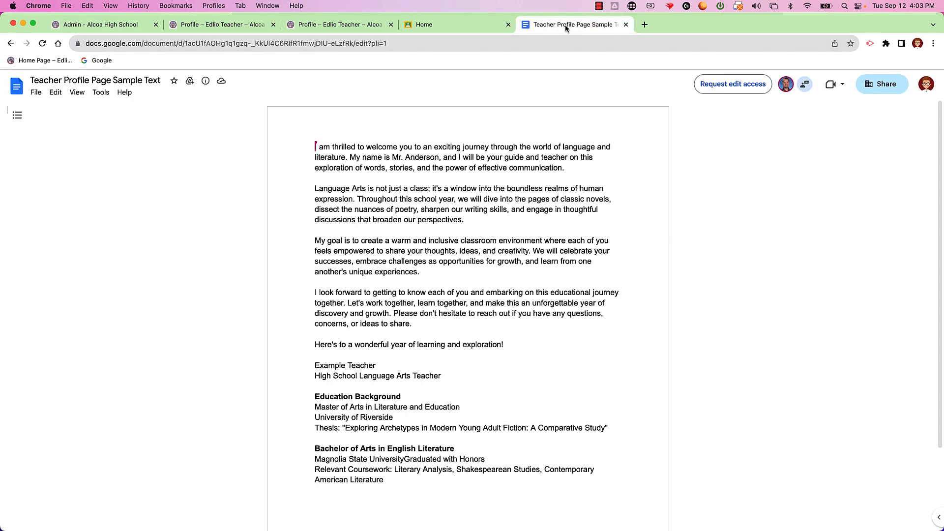
pyautogui.moveTo(316, 146); pyautogui.dragTo(387, 483)
pyautogui.press('super+c')
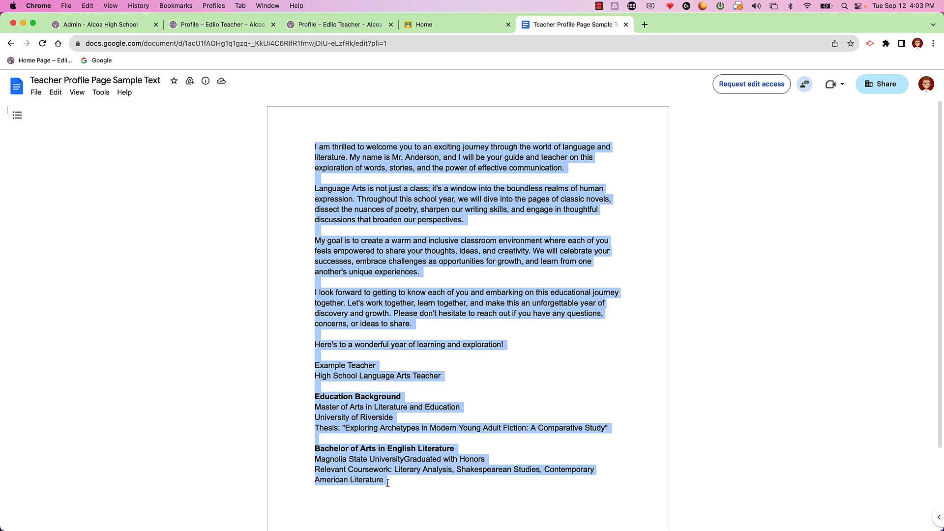
pyautogui.click(114, 25)
pyautogui.click(209, 255)
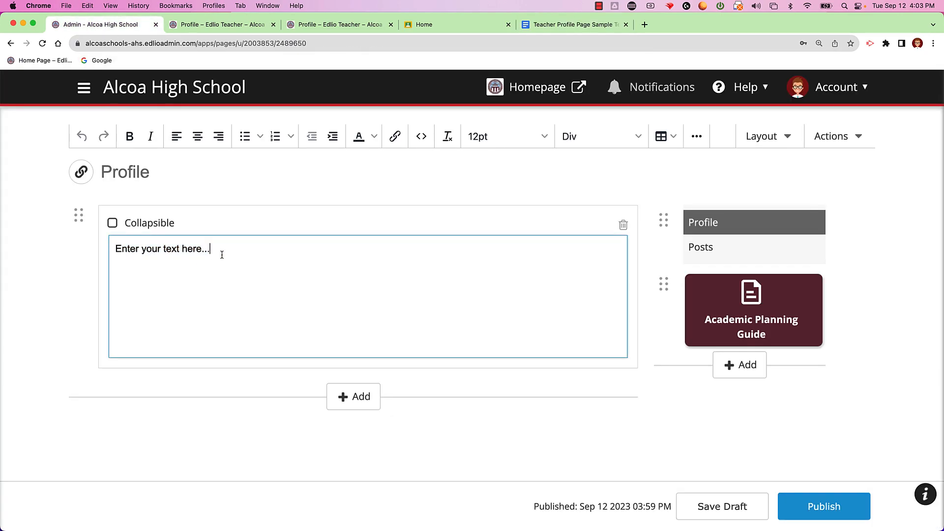
pyautogui.moveTo(225, 253); pyautogui.dragTo(116, 248)
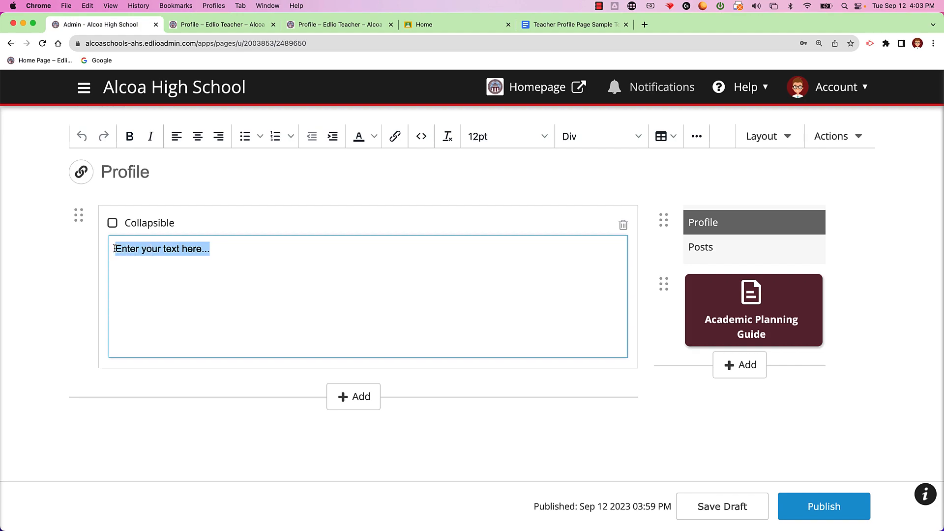
pyautogui.press('super+v')
pyautogui.scroll(2, 234, 271)
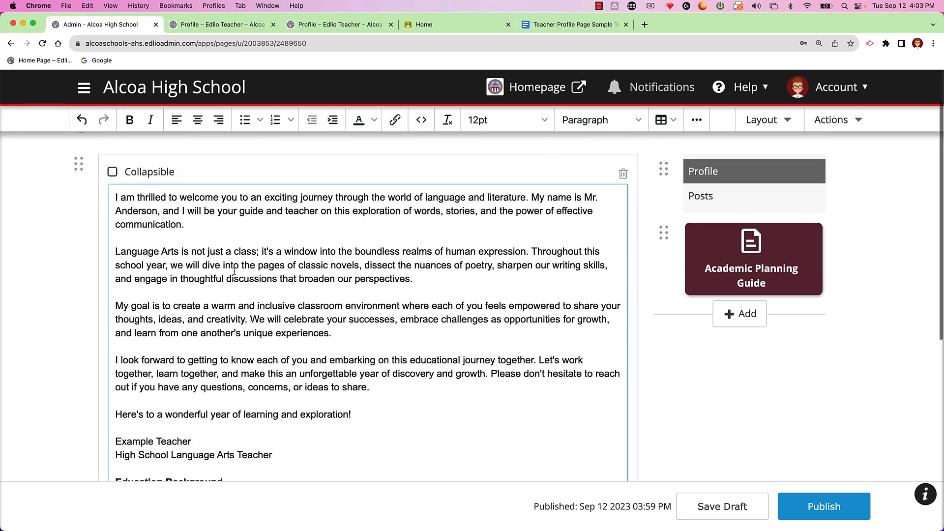
# Step: Review the pasted biography text from the welcome paragraph down to the education background
pyautogui.scroll(-1, 234, 271)
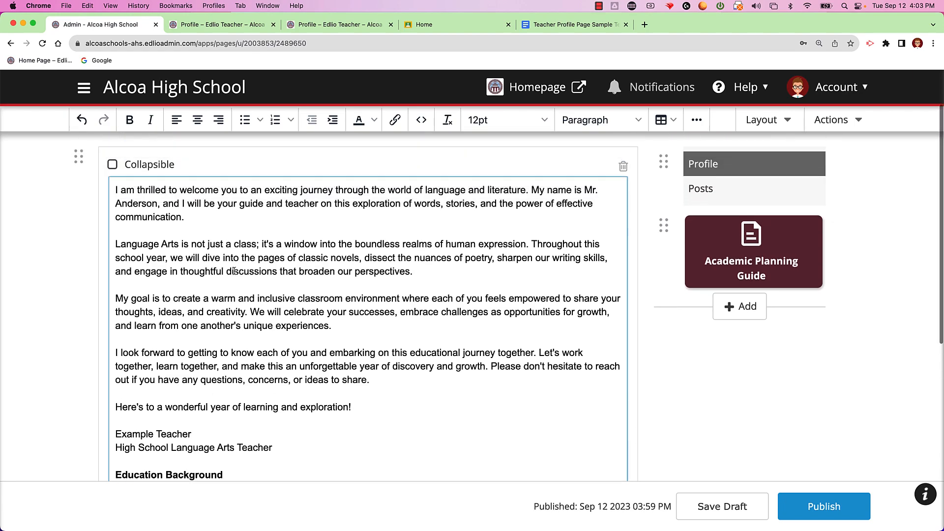
pyautogui.scroll(1, 234, 271)
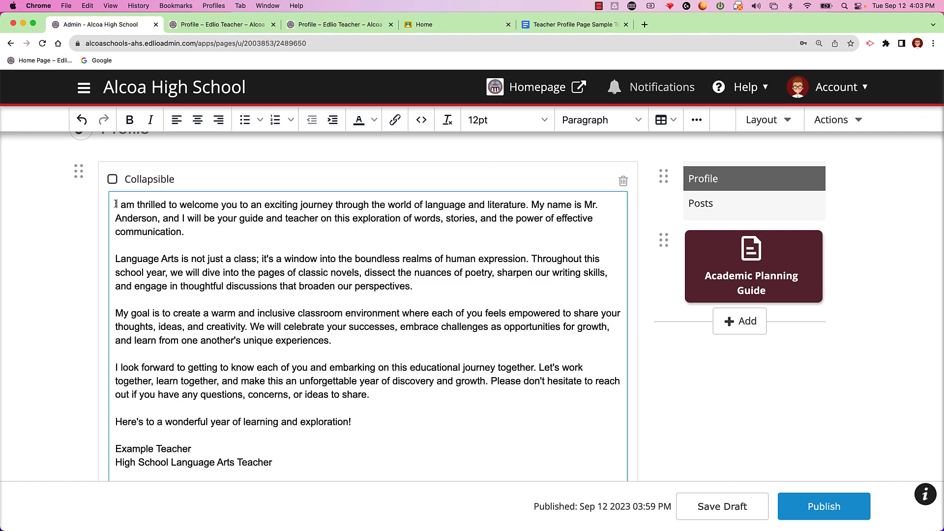
pyautogui.moveTo(116, 205); pyautogui.dragTo(205, 236)
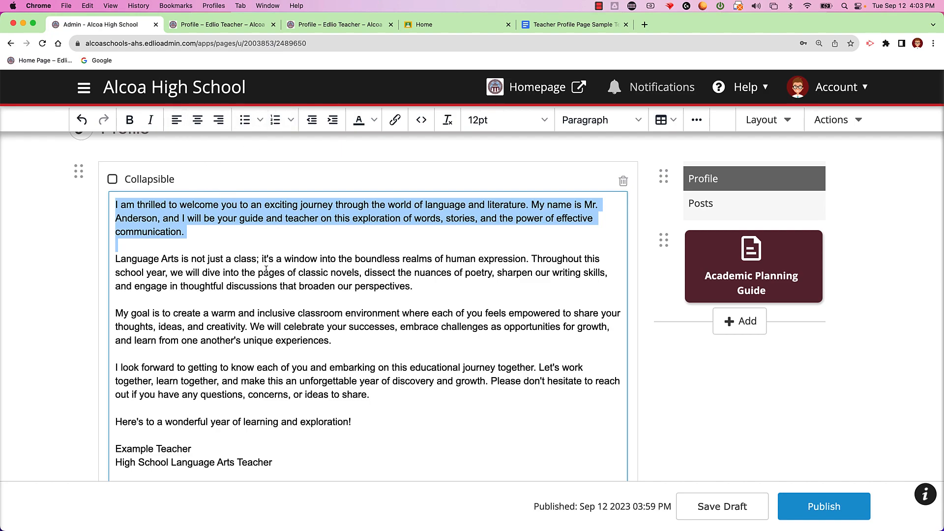
pyautogui.scroll(-5, 290, 248)
pyautogui.scroll(3, 266, 270)
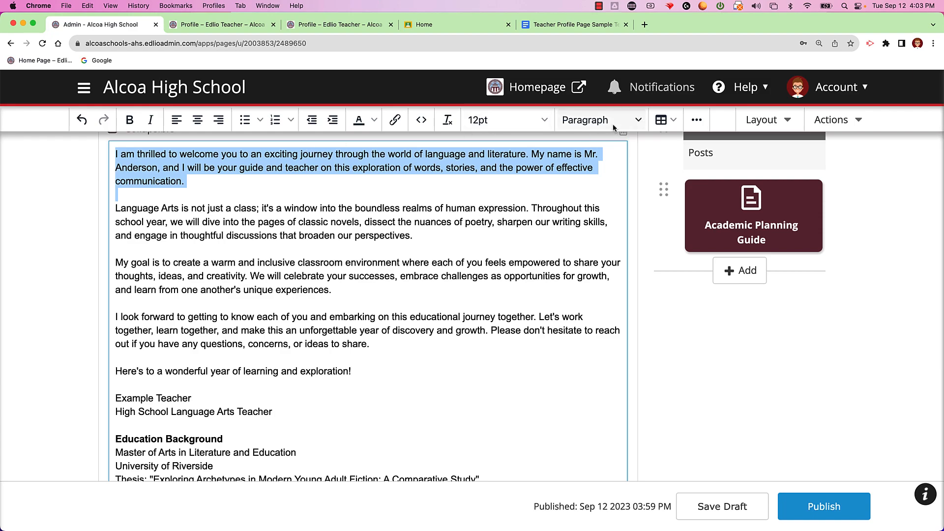
pyautogui.scroll(-4, 451, 232)
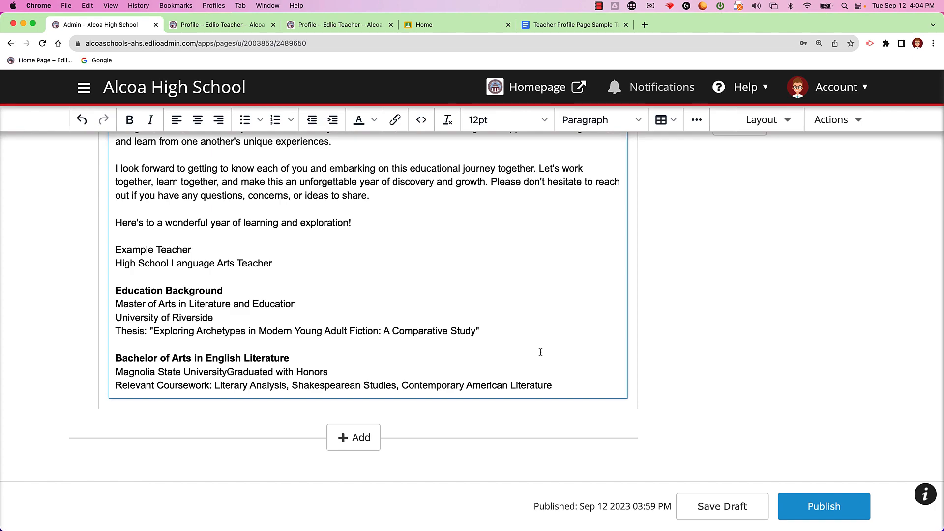
pyautogui.scroll(10, 560, 386)
pyautogui.tripleClick(254, 283)
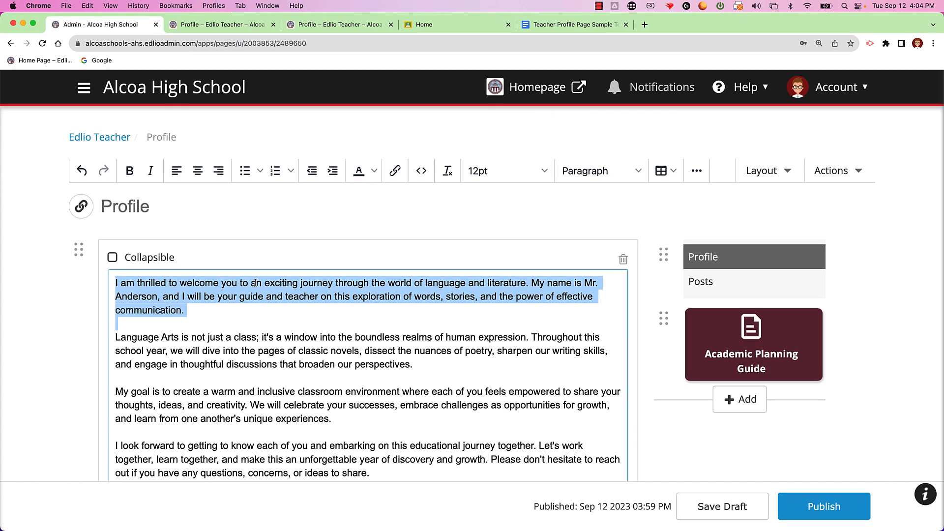
# Step: Start inserting an image before the first biography paragraph, upload the JPEG photo from Downloads, and enter the teacher's short name as alt text
pyautogui.click(114, 283)
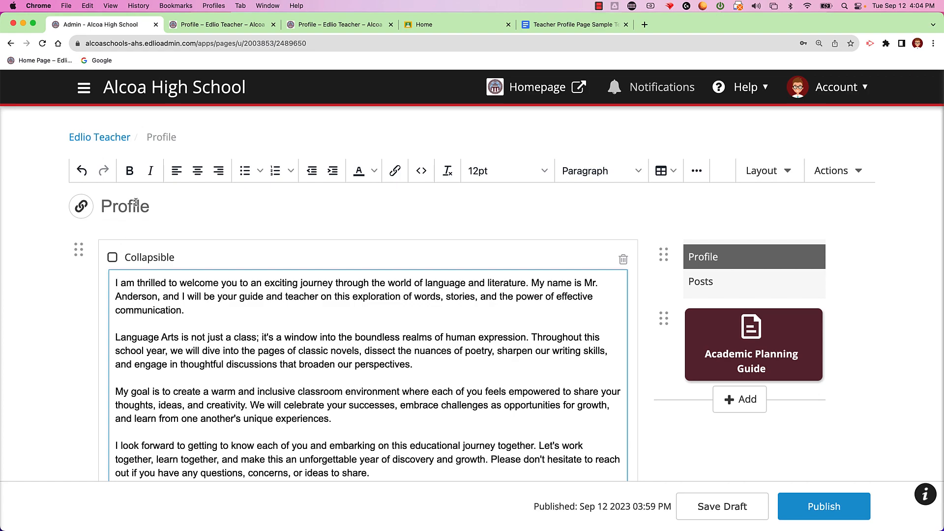
pyautogui.click(696, 173)
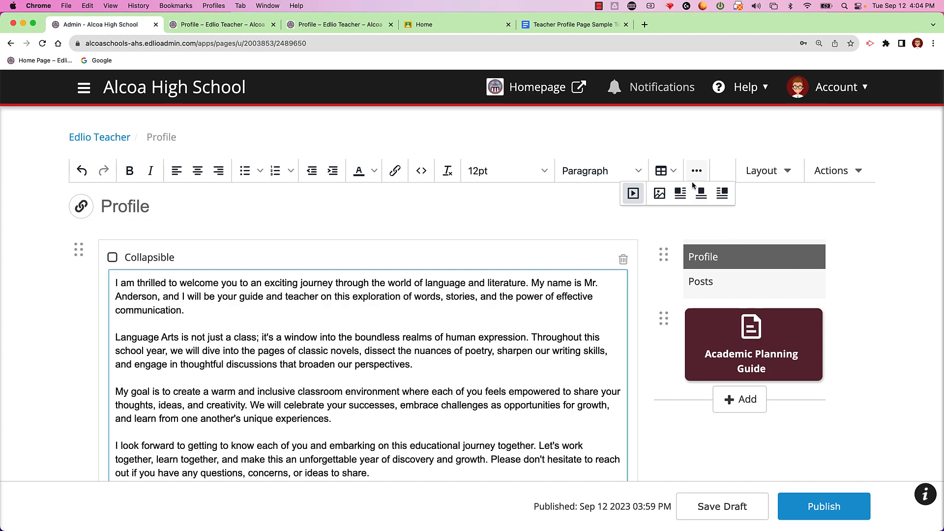
pyautogui.click(659, 195)
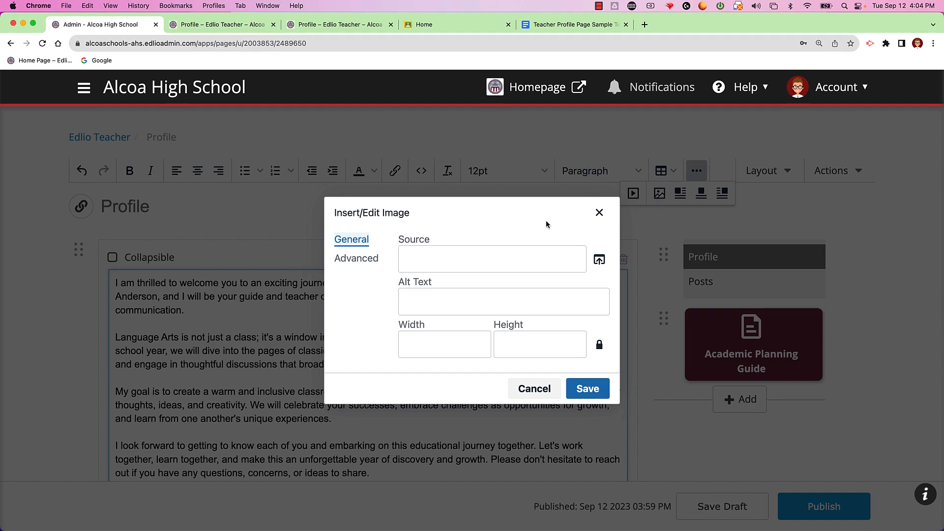
pyautogui.click(601, 262)
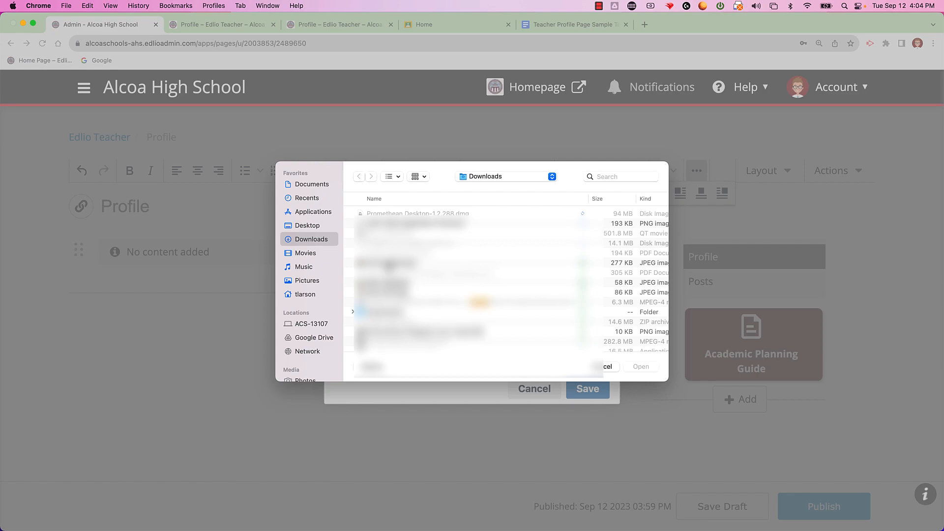
pyautogui.click(389, 264)
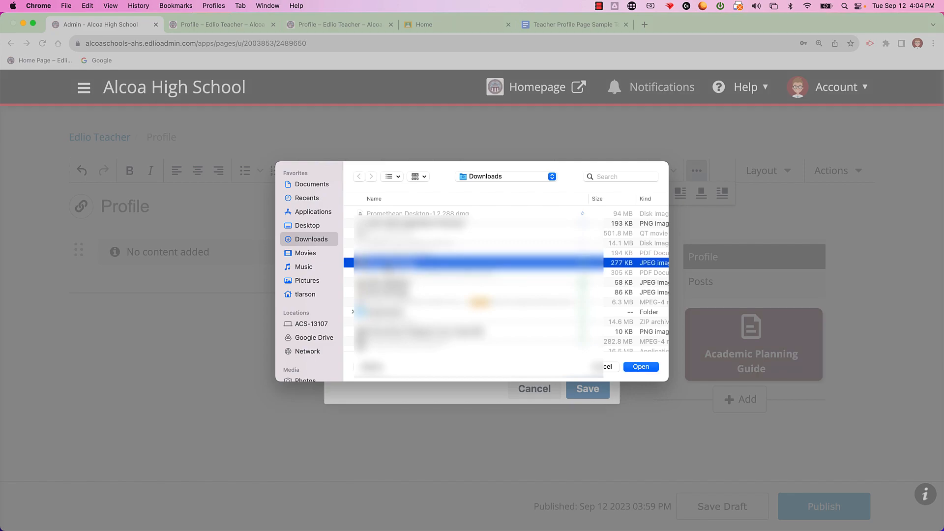
pyautogui.click(646, 368)
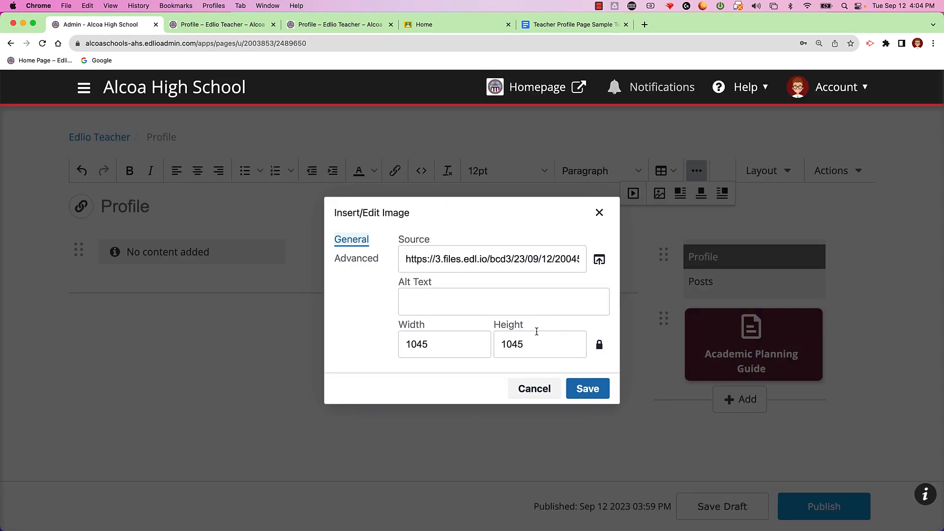
pyautogui.click(419, 302)
pyautogui.write('Mr. A')
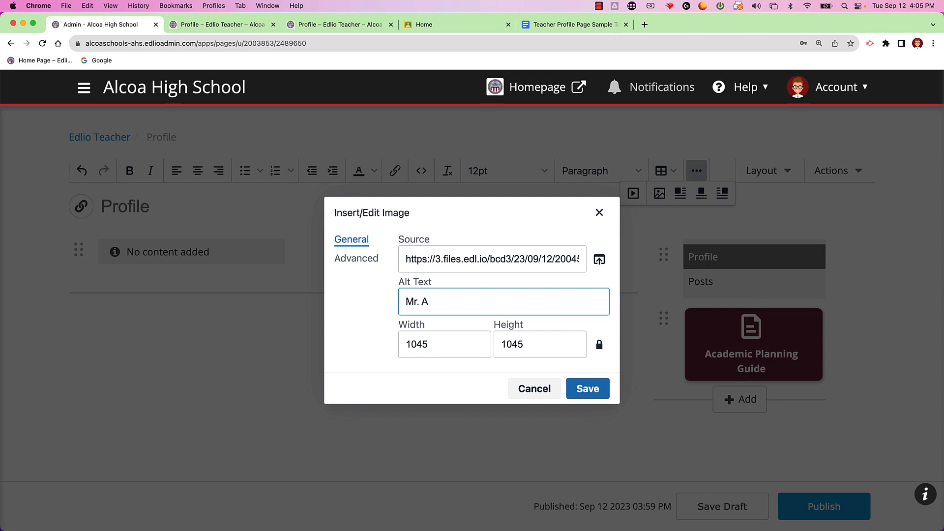
# Step: Set the photo's width to 40%, leave its height empty, and insert it into the biography text
pyautogui.click(463, 347)
pyautogui.moveTo(434, 344); pyautogui.dragTo(394, 343)
pyautogui.click(442, 344)
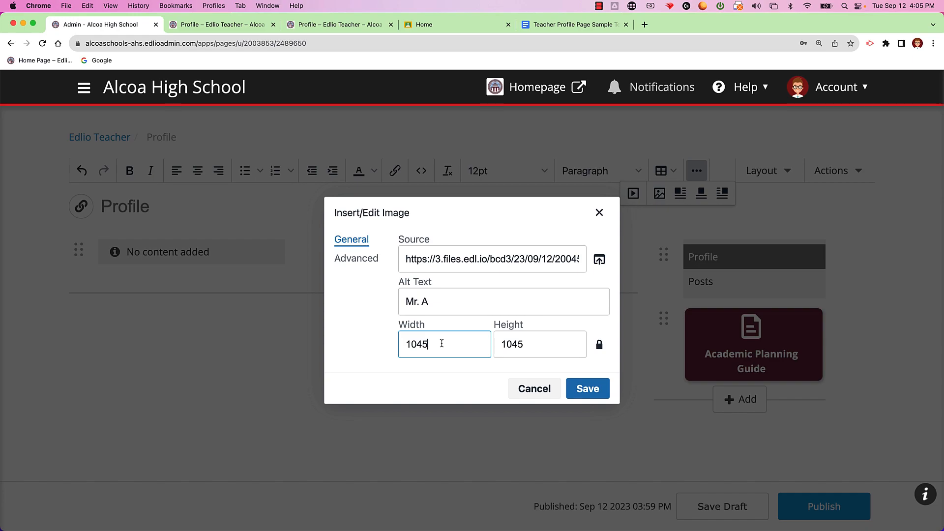
pyautogui.moveTo(442, 344); pyautogui.dragTo(381, 348)
pyautogui.press('BackSpace')
pyautogui.click(527, 344)
pyautogui.moveTo(527, 344); pyautogui.dragTo(480, 346)
pyautogui.press('BackSpace')
pyautogui.click(426, 346)
pyautogui.write('40%')
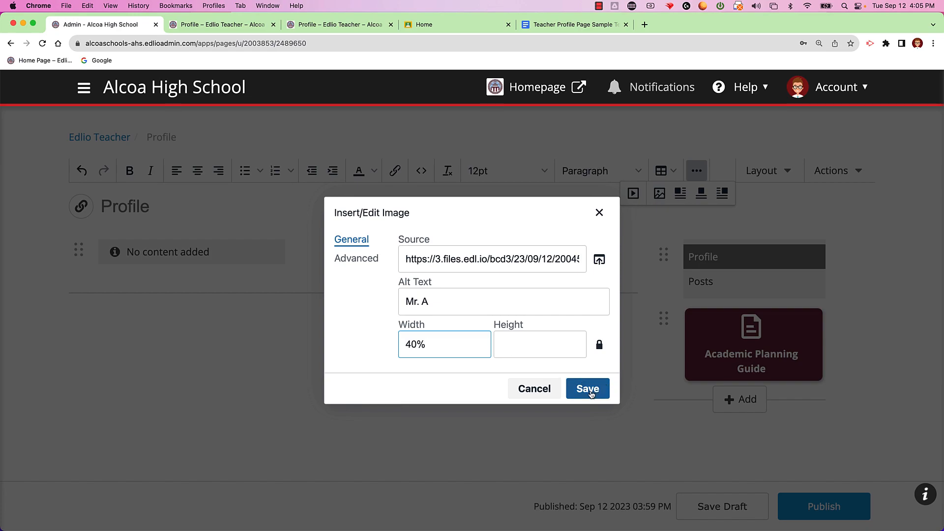
pyautogui.click(591, 394)
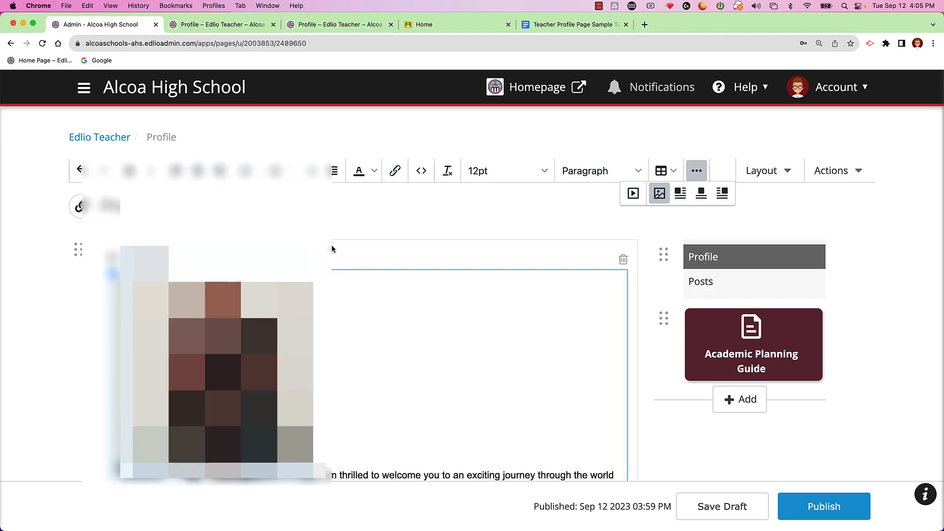
# Step: Align the photo to the left so that the biography text wraps beside it
pyautogui.scroll(-3, 411, 360)
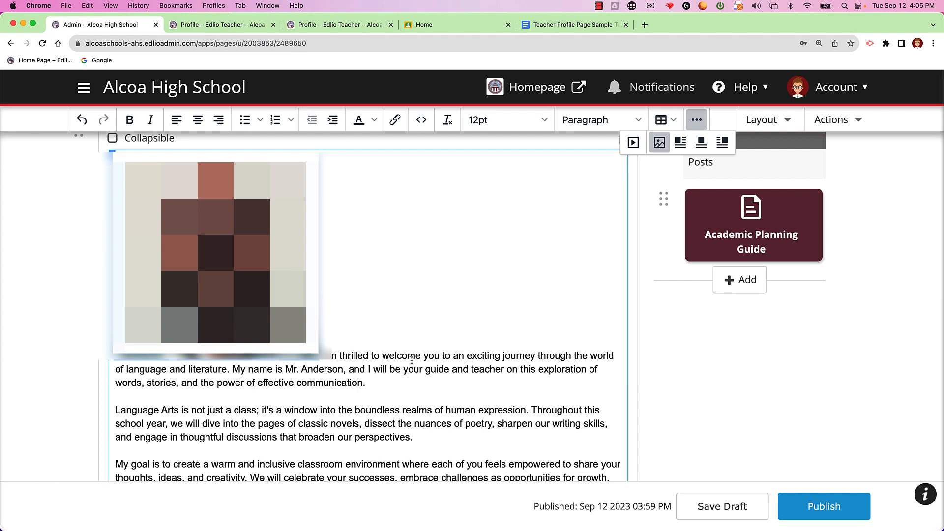
pyautogui.click(399, 378)
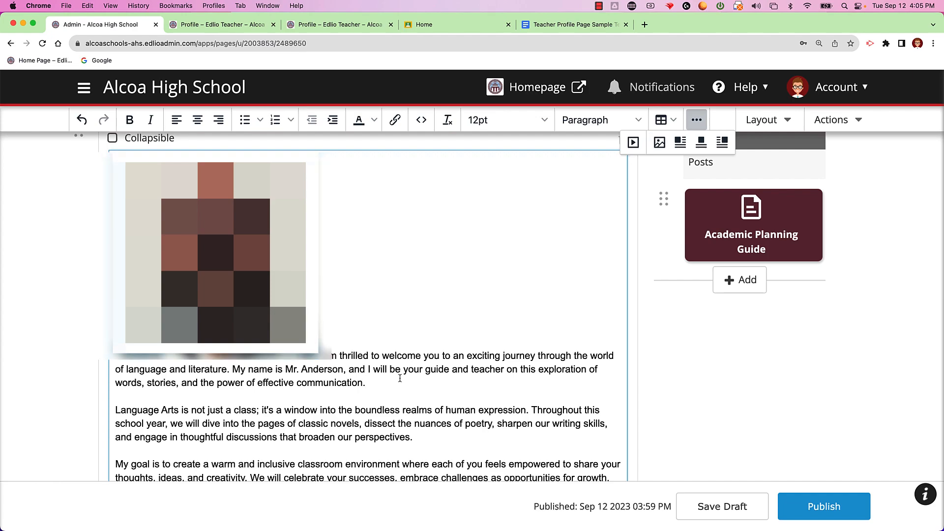
pyautogui.click(236, 275)
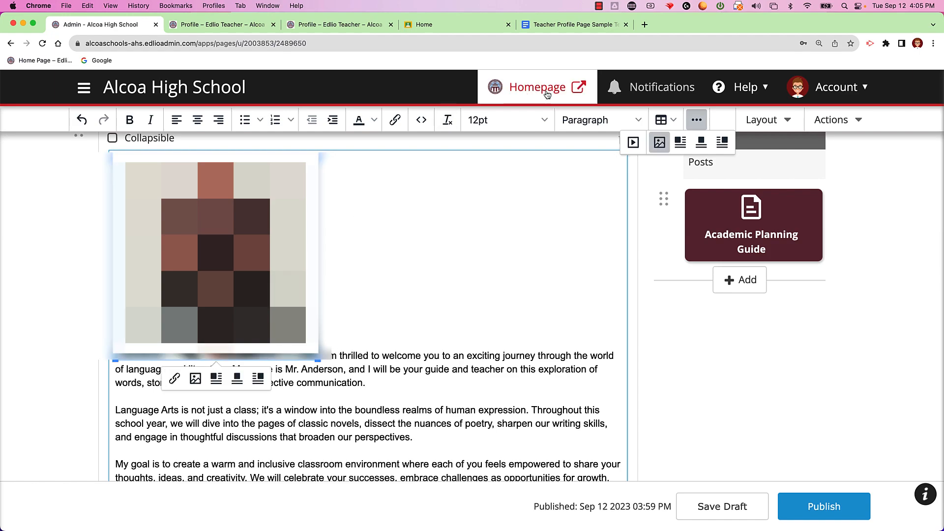
pyautogui.click(681, 143)
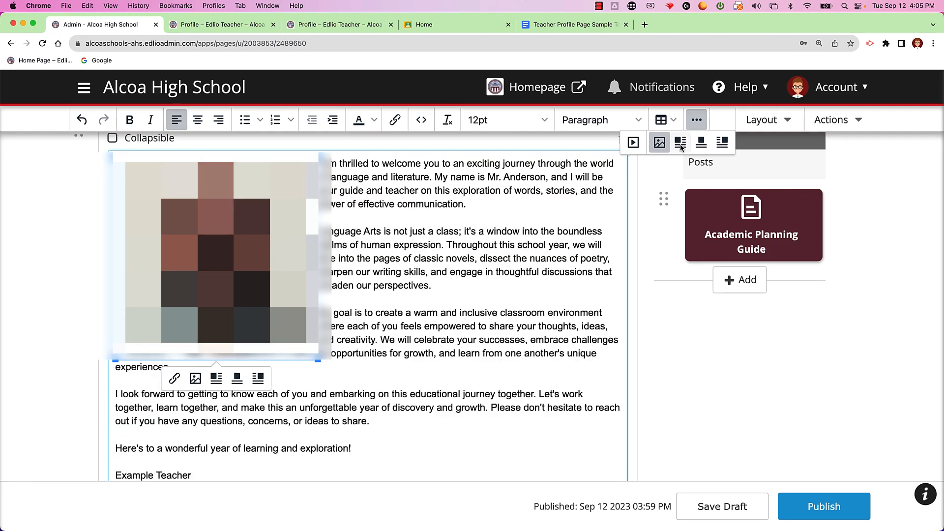
pyautogui.click(575, 322)
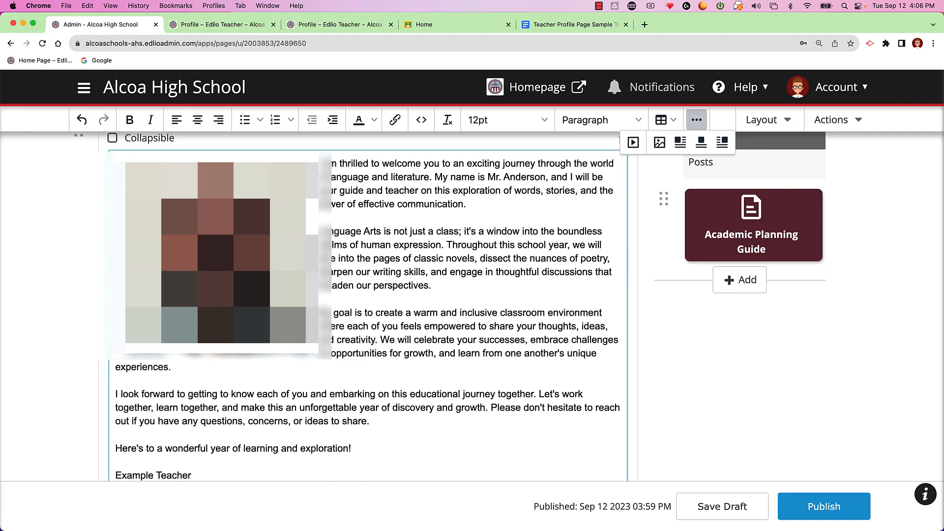
# Step: Reduce the photo's width to 25% in its image settings
pyautogui.click(216, 256)
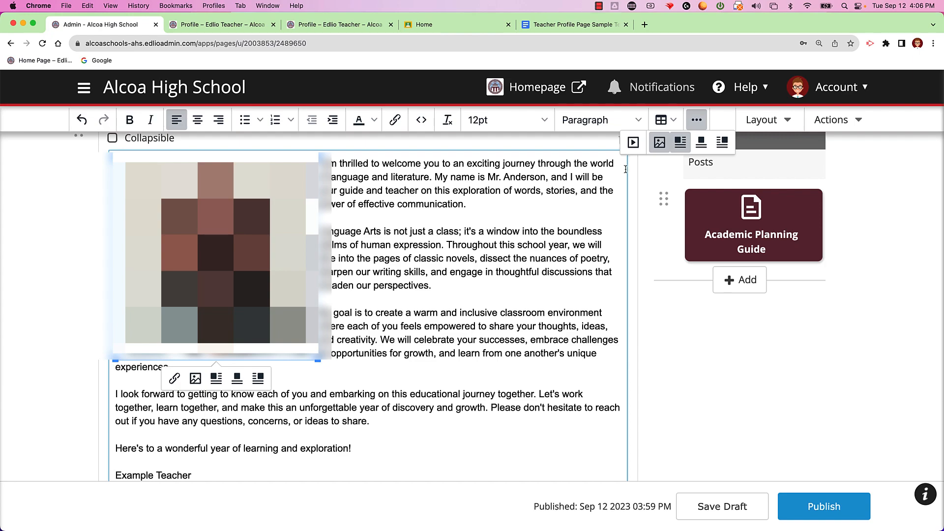
pyautogui.click(660, 144)
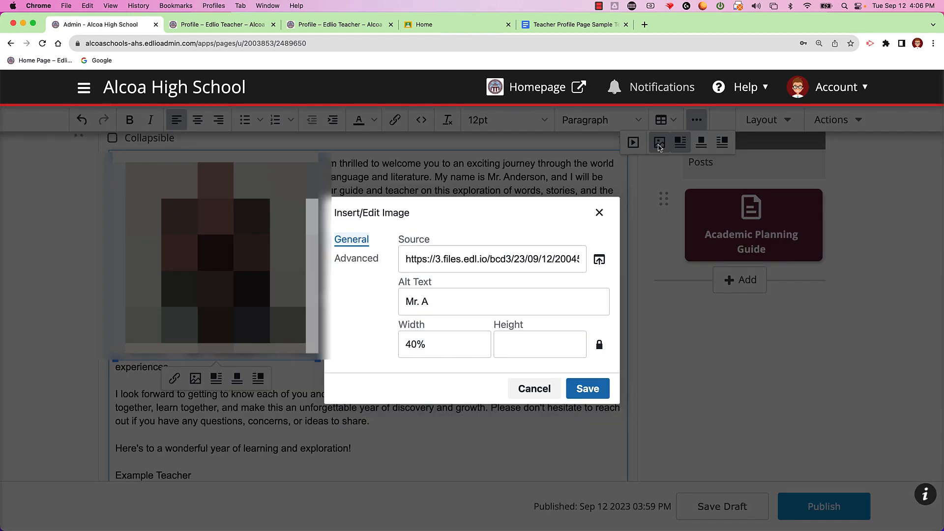
pyautogui.tripleClick(442, 344)
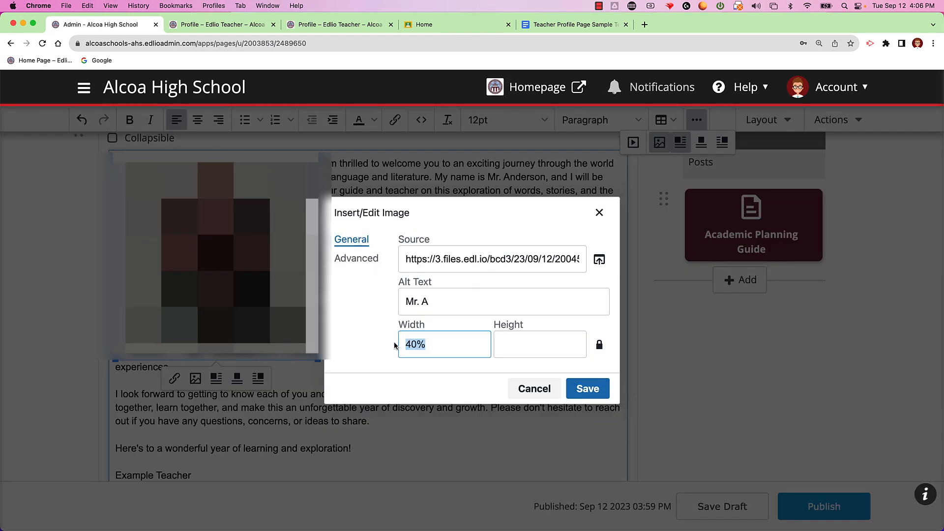
pyautogui.write('25%')
pyautogui.click(583, 388)
pyautogui.scroll(3, 447, 351)
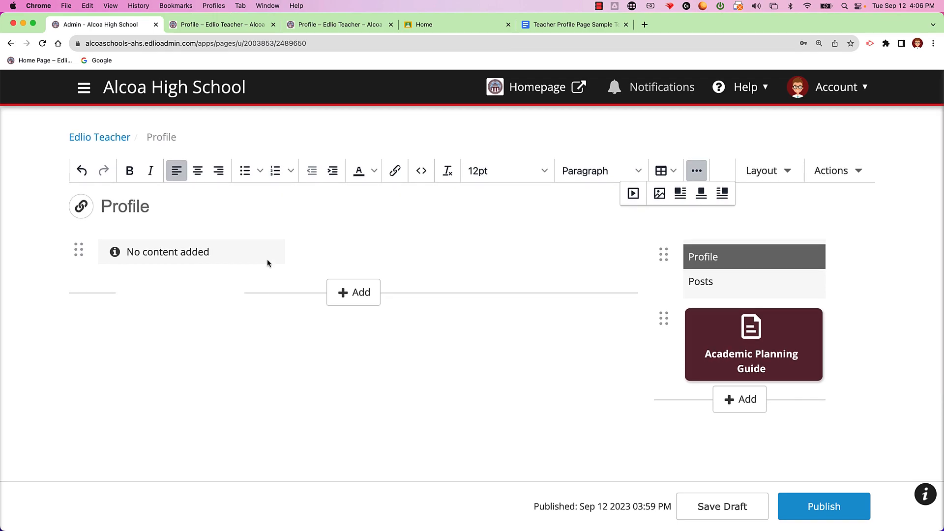
pyautogui.click(267, 260)
pyautogui.click(405, 378)
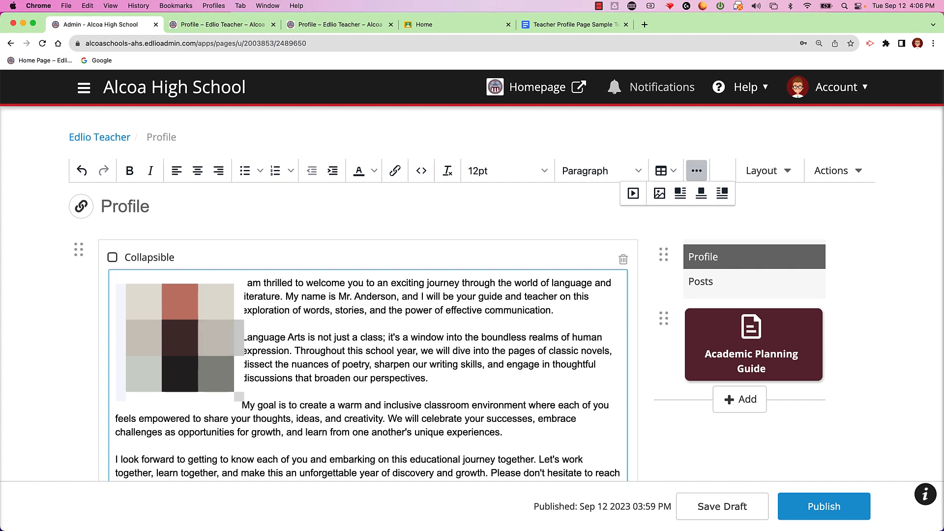
# Step: Examine the link options available for the photo and close them without adding a link
pyautogui.click(180, 339)
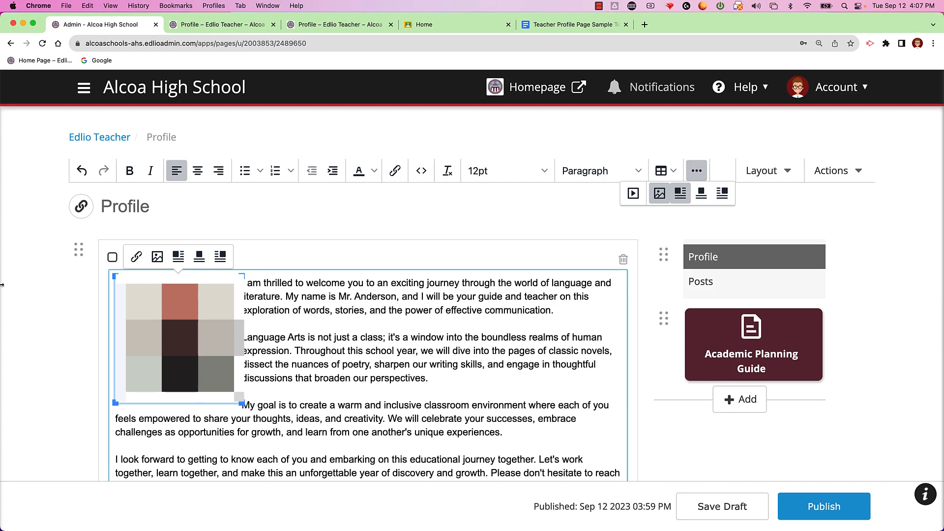
pyautogui.click(288, 364)
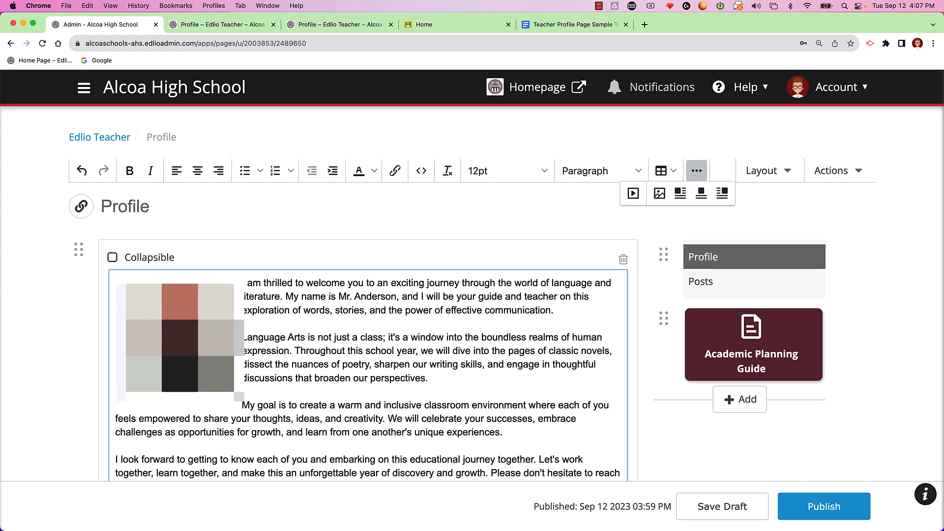
pyautogui.click(180, 339)
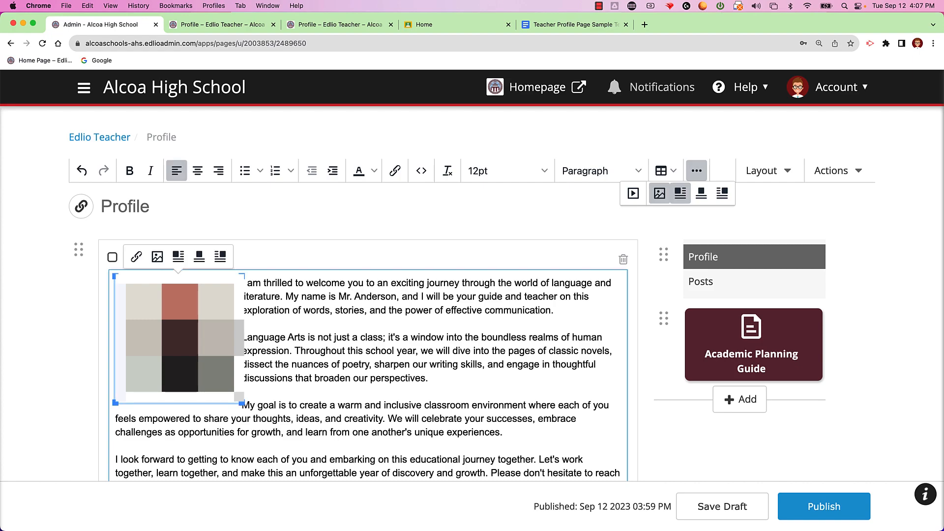
pyautogui.click(138, 260)
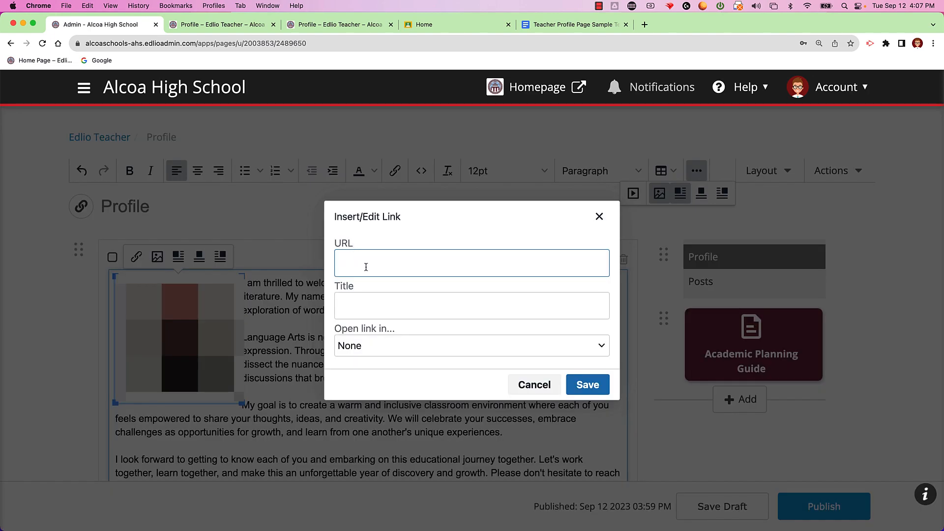
pyautogui.click(538, 387)
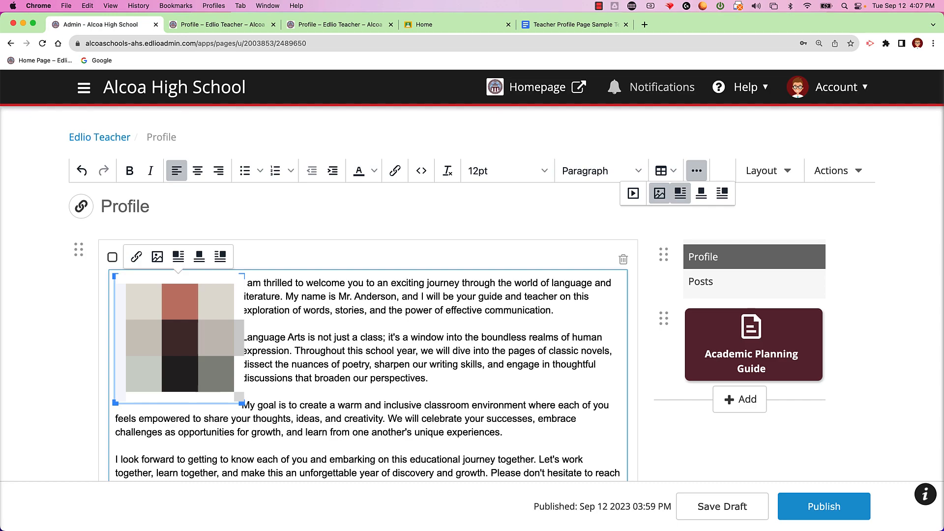
# Step: Delete the photo from the start of the biography text and look over the remaining content
pyautogui.press('BackSpace')
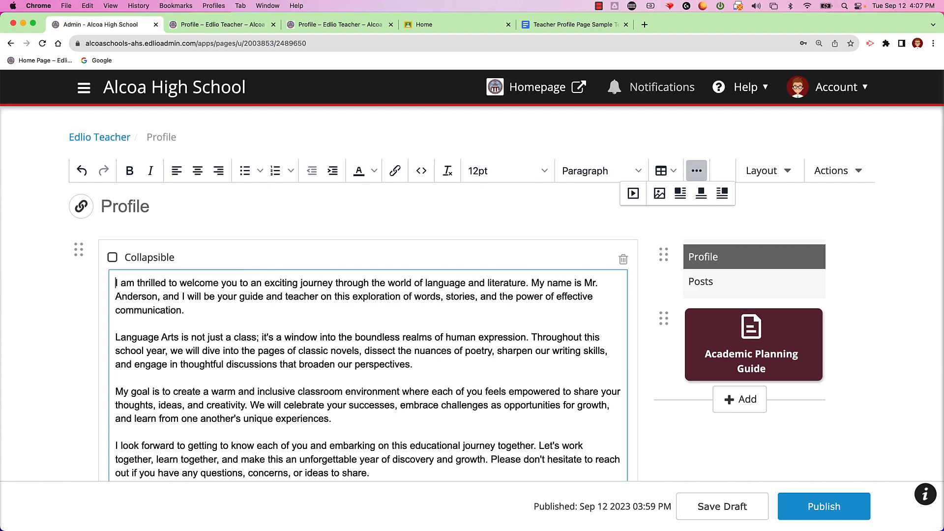
pyautogui.scroll(-10, 241, 371)
pyautogui.scroll(6, 241, 371)
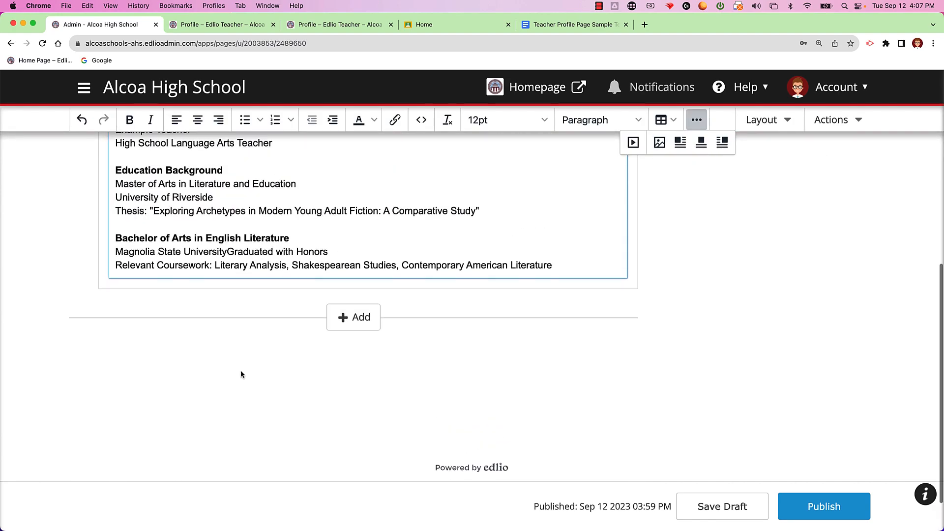
pyautogui.scroll(5, 241, 371)
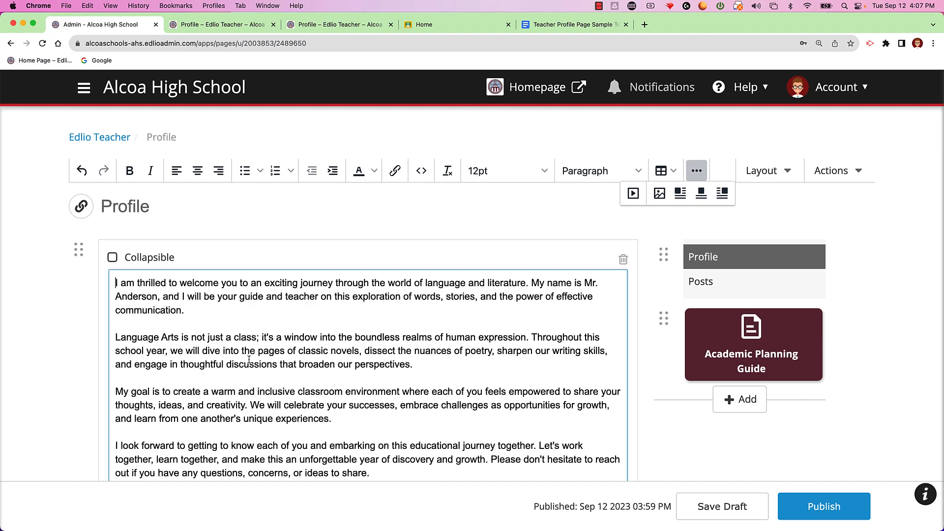
pyautogui.scroll(-4, 249, 359)
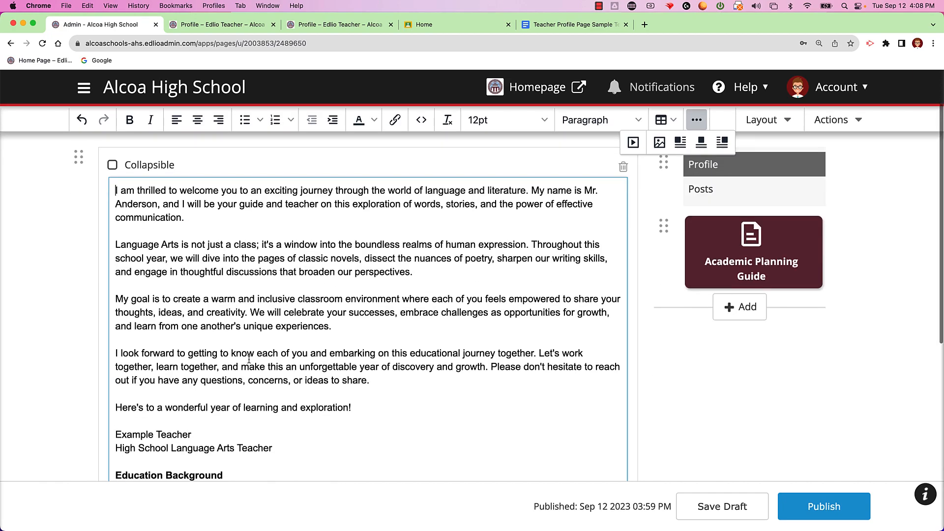
# Step: Close the editor's extra media options, switch to Google Classroom and open Literature Demo Class 1
pyautogui.scroll(3, 249, 359)
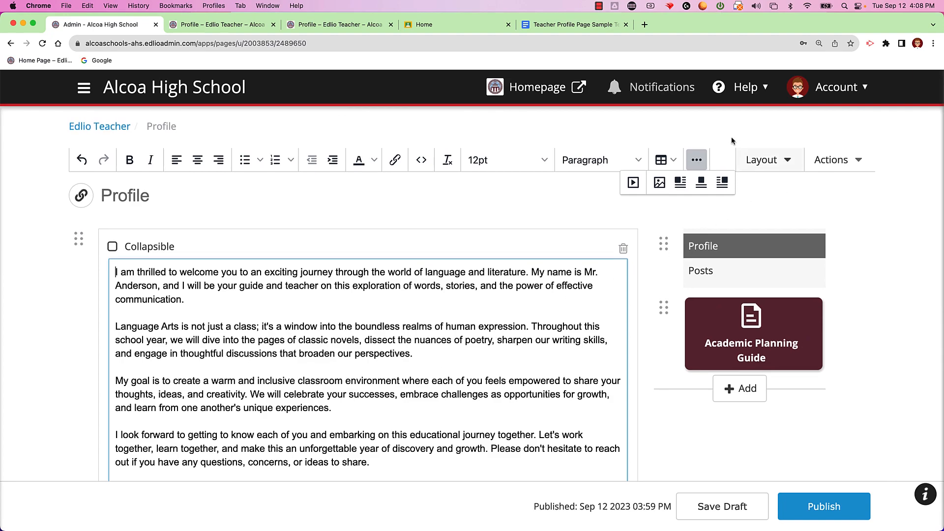
pyautogui.click(697, 160)
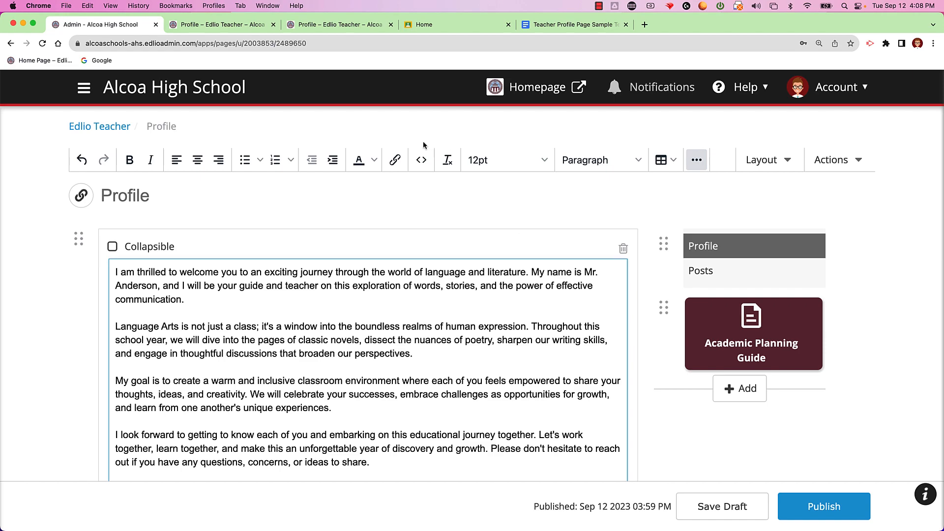
pyautogui.click(437, 24)
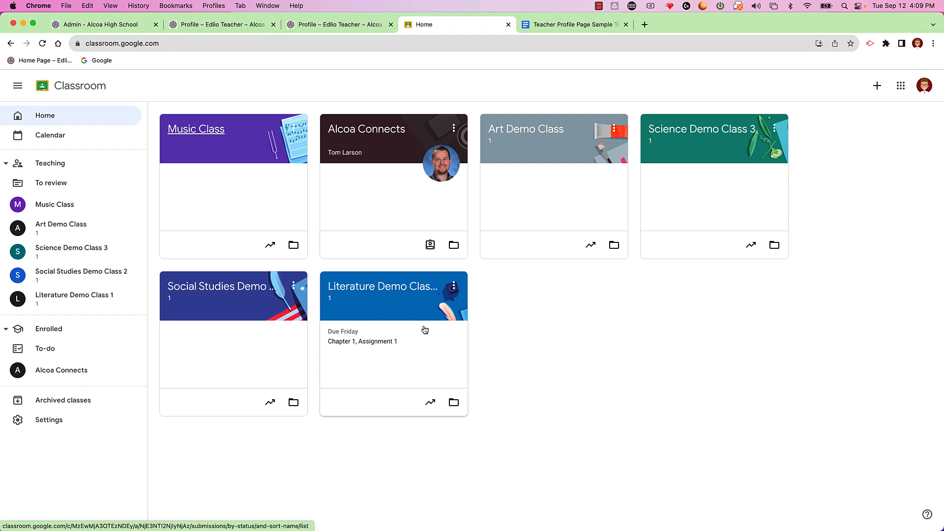
pyautogui.click(384, 288)
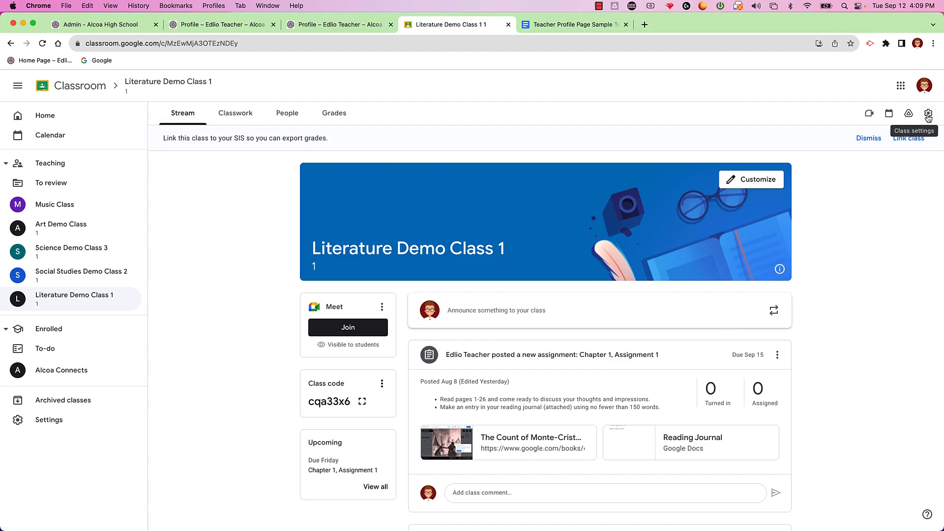
# Step: Open the class settings of Literature Demo Class 1 to view its class details
pyautogui.press('super+equal')
pyautogui.press('super+equal')
pyautogui.press('super+equal')
pyautogui.press('super+equal')
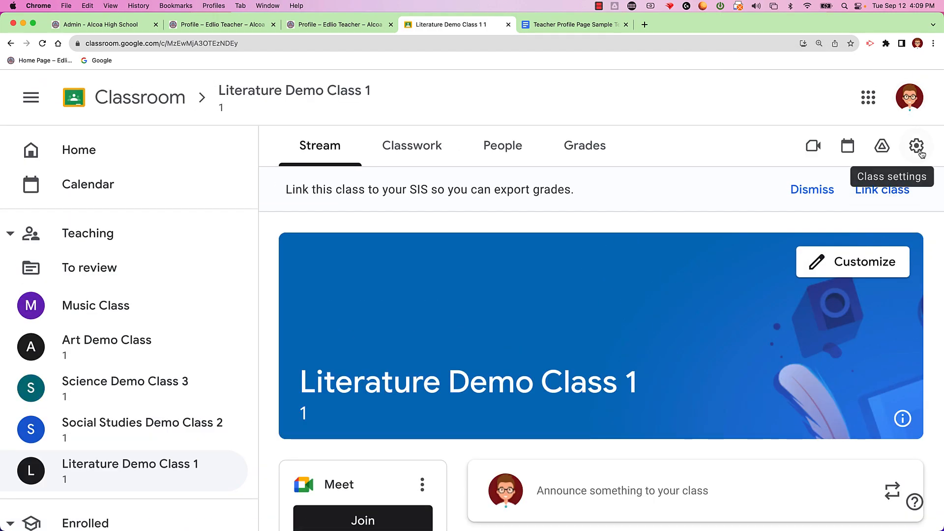
pyautogui.press('super+equal')
pyautogui.press('super+equal')
pyautogui.press('super+equal')
pyautogui.press('super+minus')
pyautogui.press('super+minus')
pyautogui.press('super+minus')
pyautogui.press('super+minus')
pyautogui.press('super+minus')
pyautogui.press('super+minus')
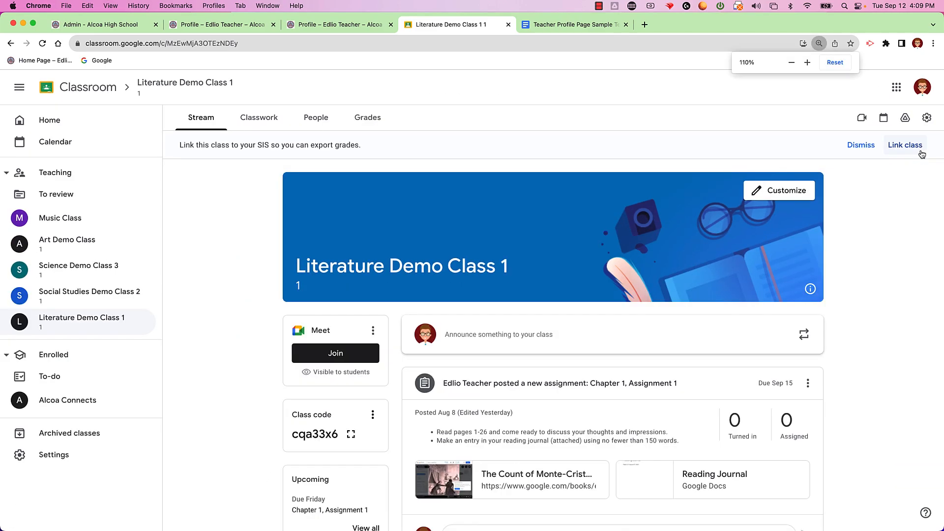
pyautogui.click(926, 118)
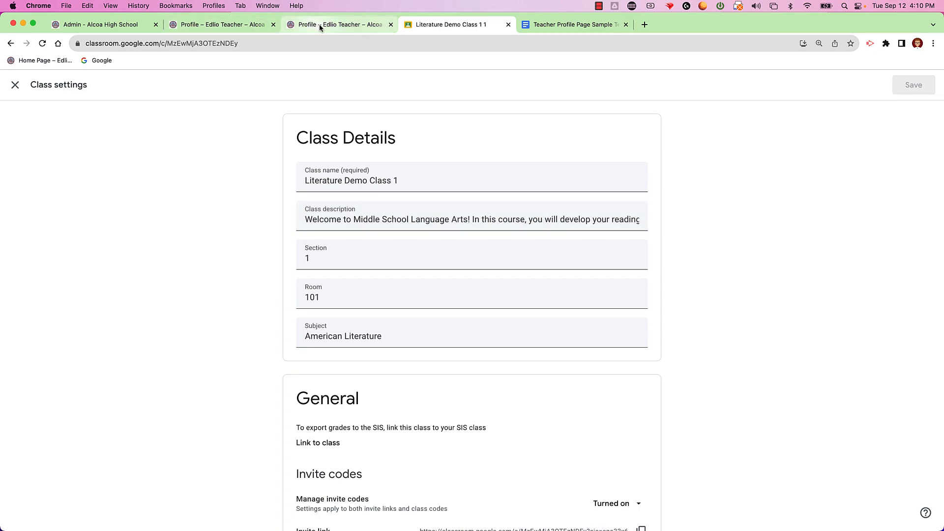
# Step: Open Literature Demo Class 1-1 from the public Profile page, compare it with the Classroom class details, and close the class settings
pyautogui.click(339, 24)
pyautogui.moveTo(251, 135)
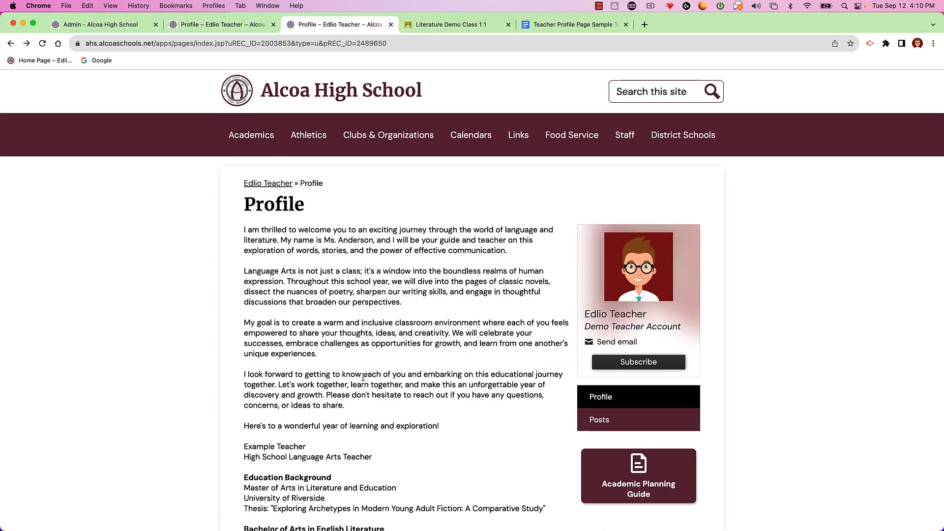
pyautogui.scroll(-3, 310, 427)
pyautogui.click(291, 458)
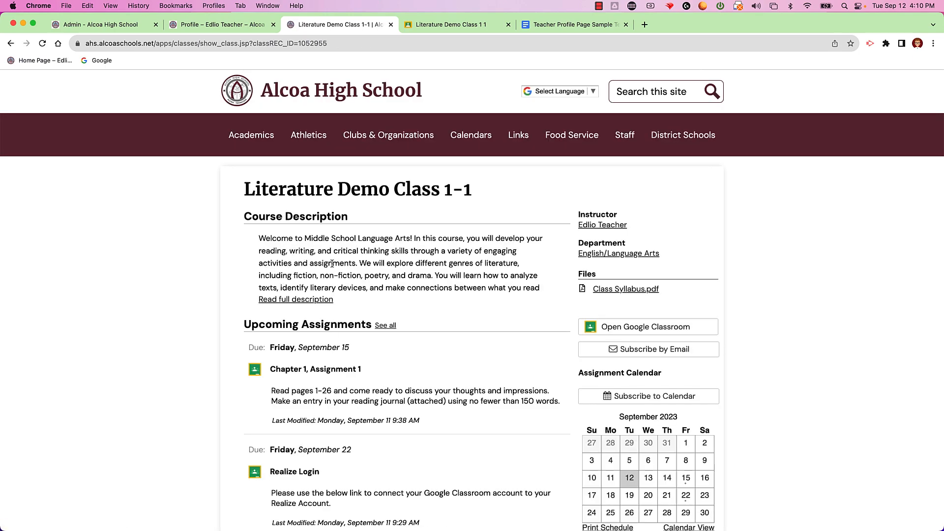
pyautogui.click(448, 25)
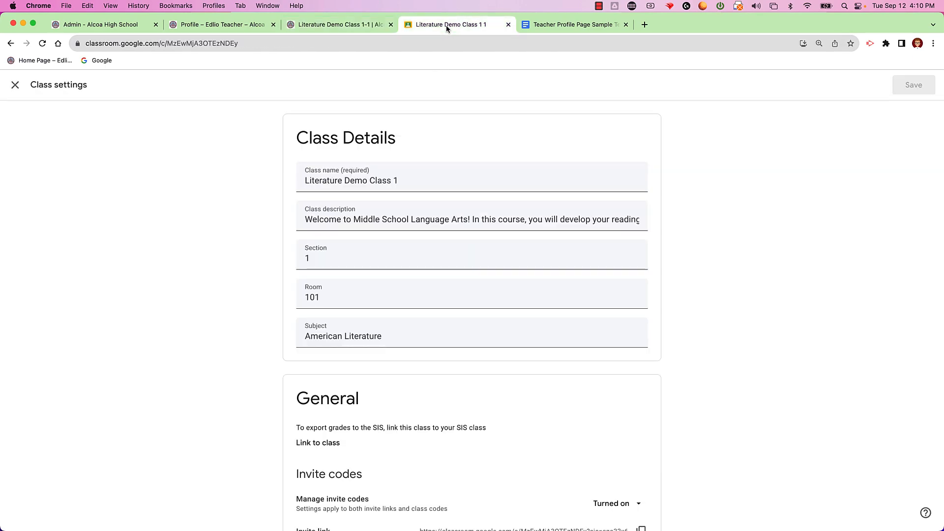
pyautogui.click(340, 25)
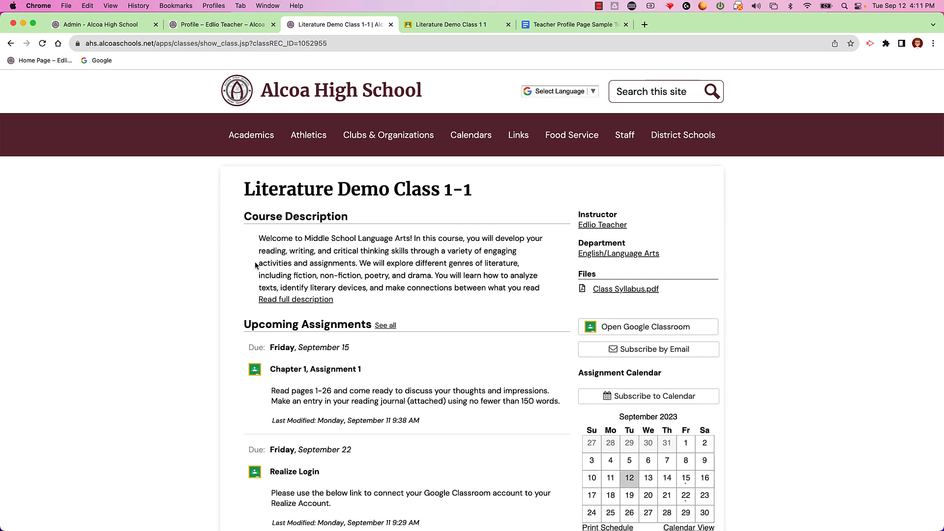
pyautogui.click(437, 25)
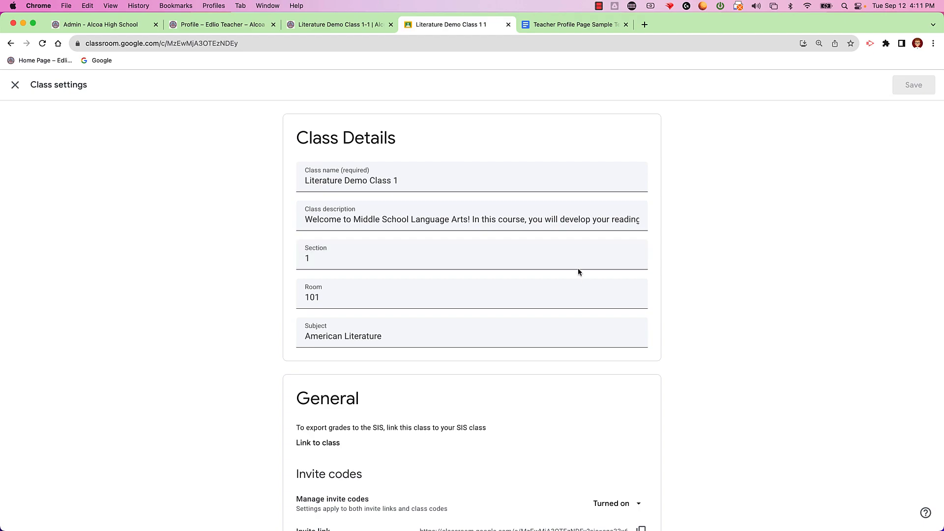
pyautogui.click(15, 86)
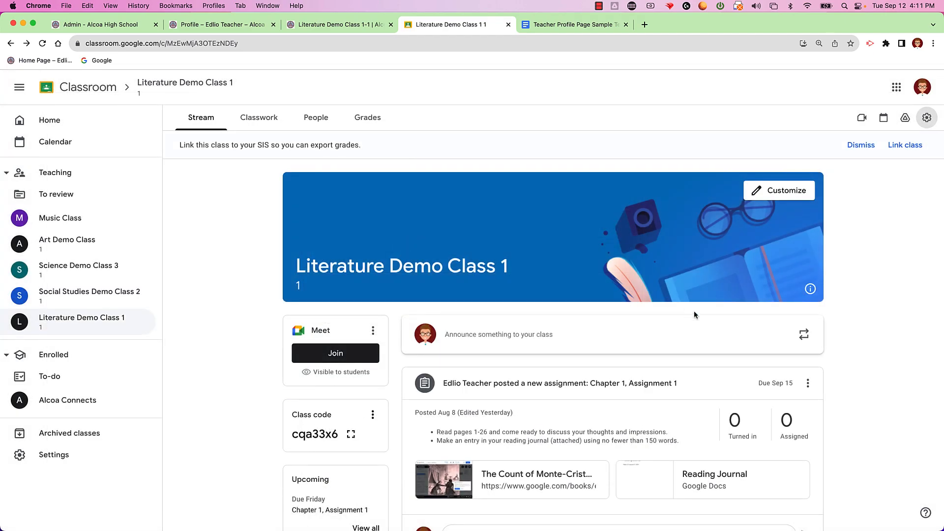
# Step: Examine the edit form of Chapter 1, Assignment 1 without changing it, and view the class's Classwork list
pyautogui.scroll(-2, 855, 391)
pyautogui.scroll(-1, 855, 391)
pyautogui.scroll(1, 855, 391)
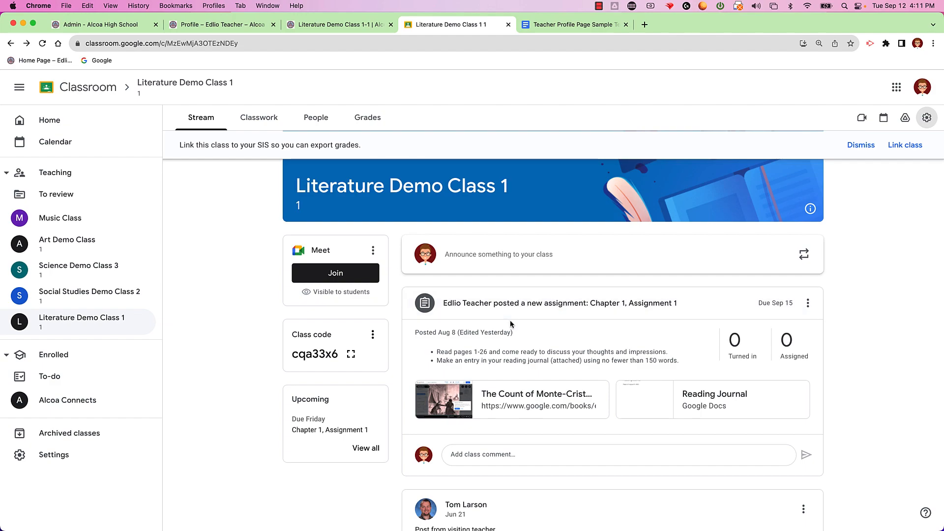
pyautogui.click(807, 304)
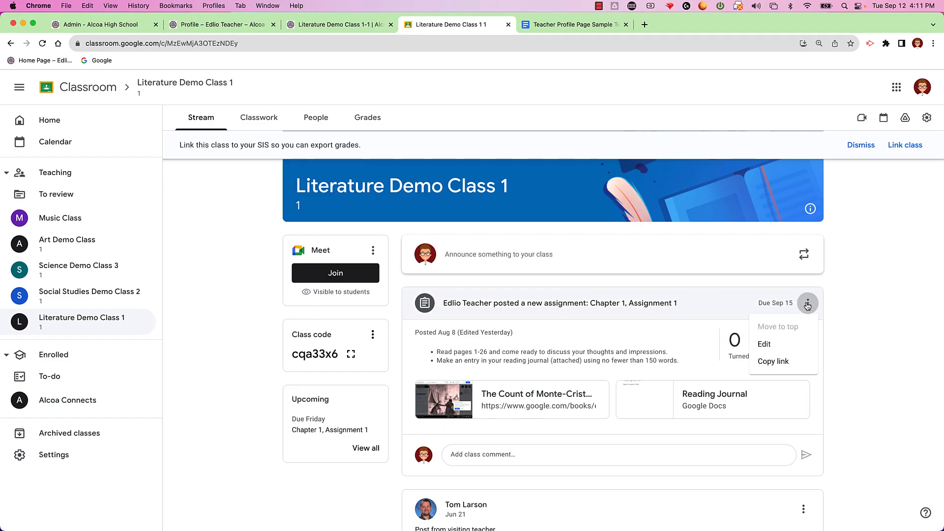
pyautogui.click(768, 346)
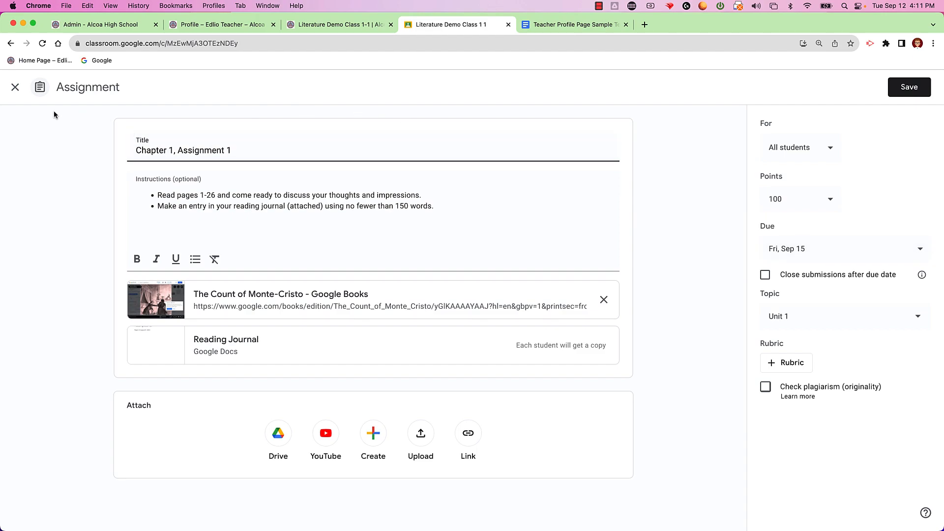
pyautogui.click(15, 87)
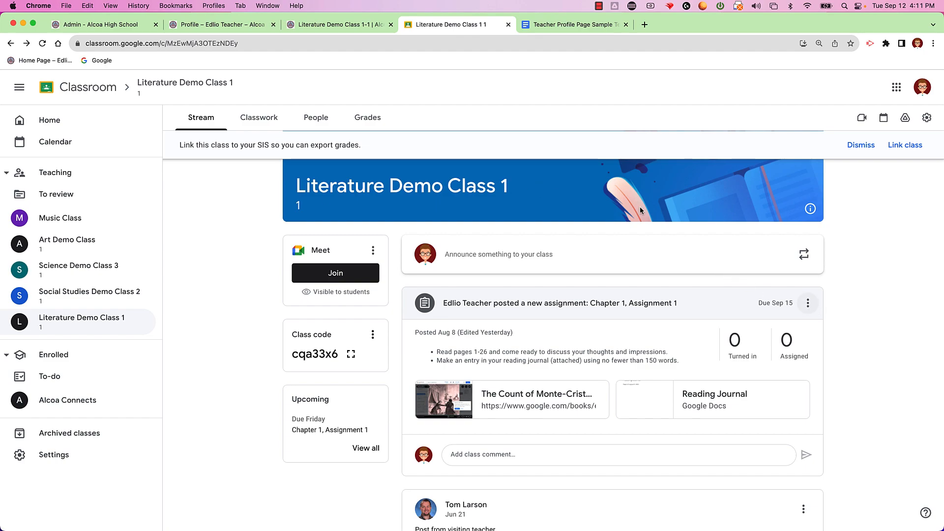
pyautogui.click(259, 119)
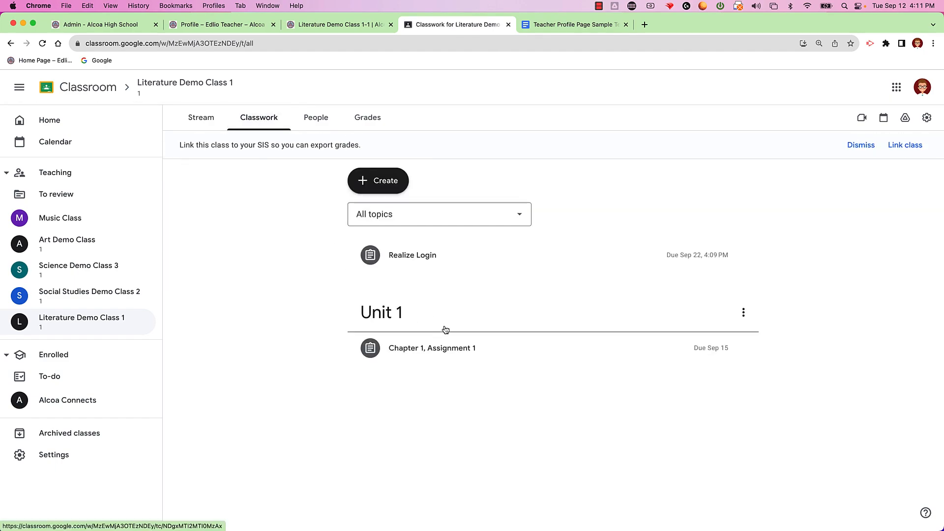
pyautogui.click(200, 121)
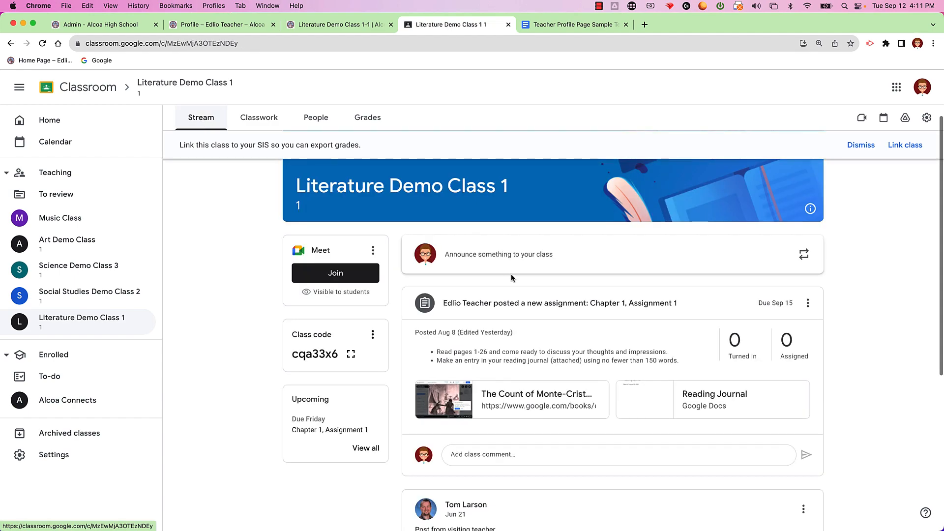
# Step: Reopen Chapter 1, Assignment 1 for editing, review its due date and topic options, and save the assignment
pyautogui.click(808, 304)
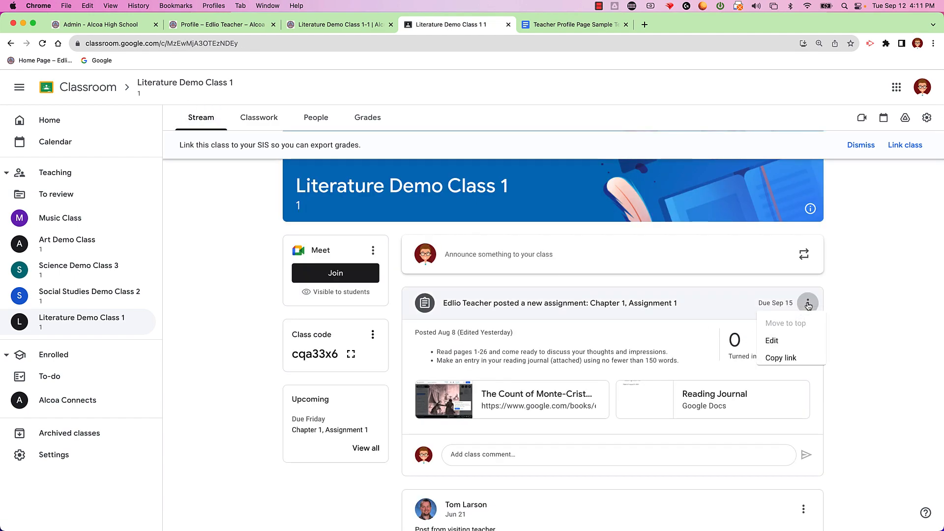
pyautogui.click(774, 346)
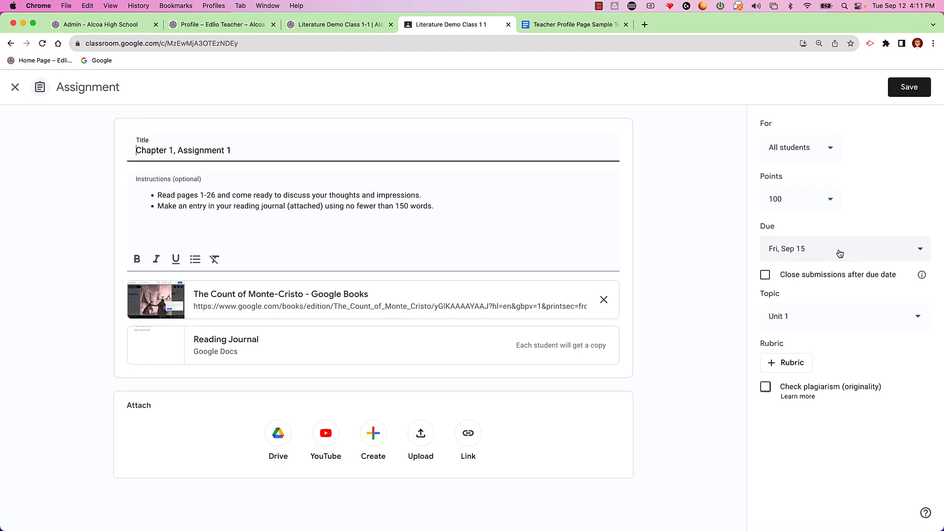
pyautogui.click(914, 249)
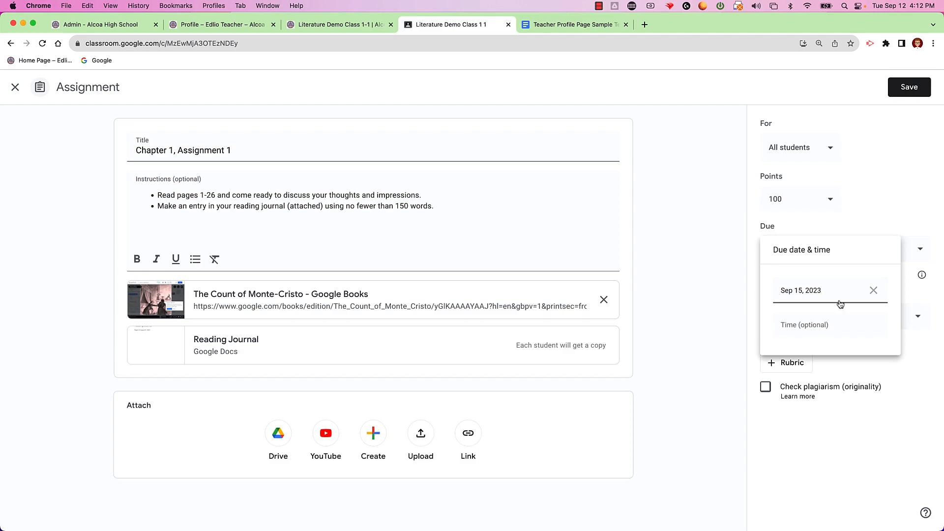
pyautogui.click(899, 215)
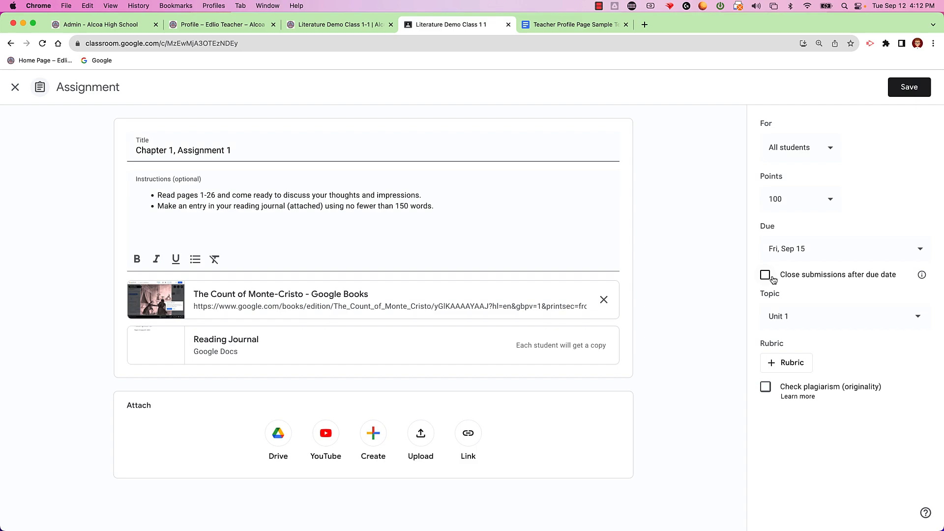
pyautogui.click(860, 320)
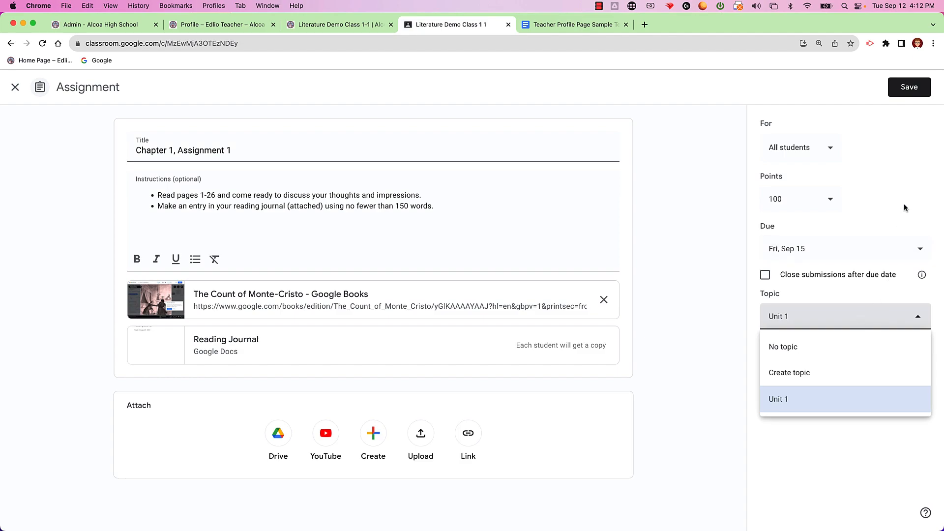
pyautogui.click(892, 221)
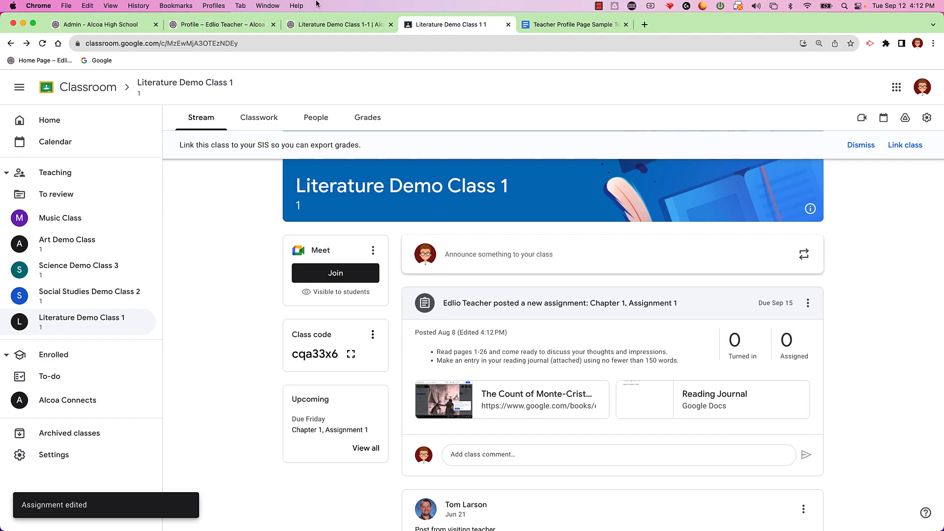
# Step: Review the upcoming assignments on the school website's Literature Demo Class 1-1 page and close that page
pyautogui.click(225, 23)
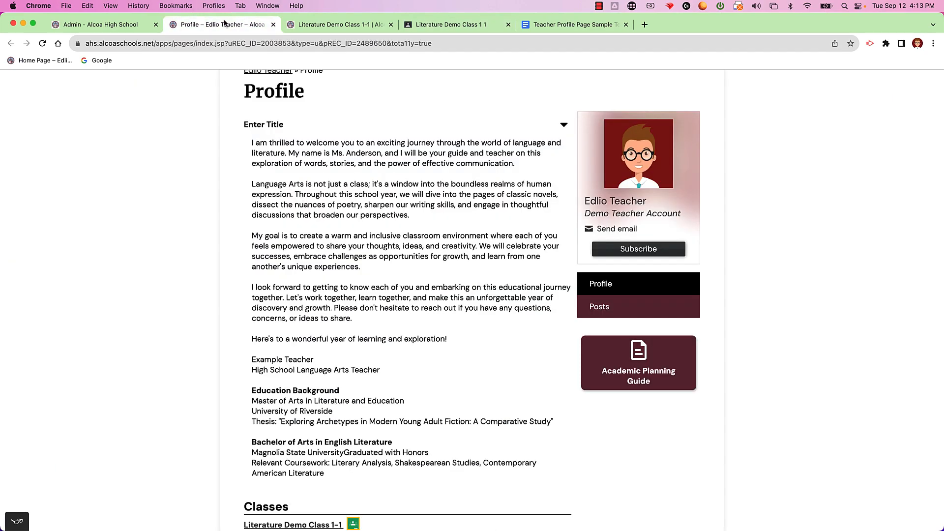
pyautogui.click(334, 24)
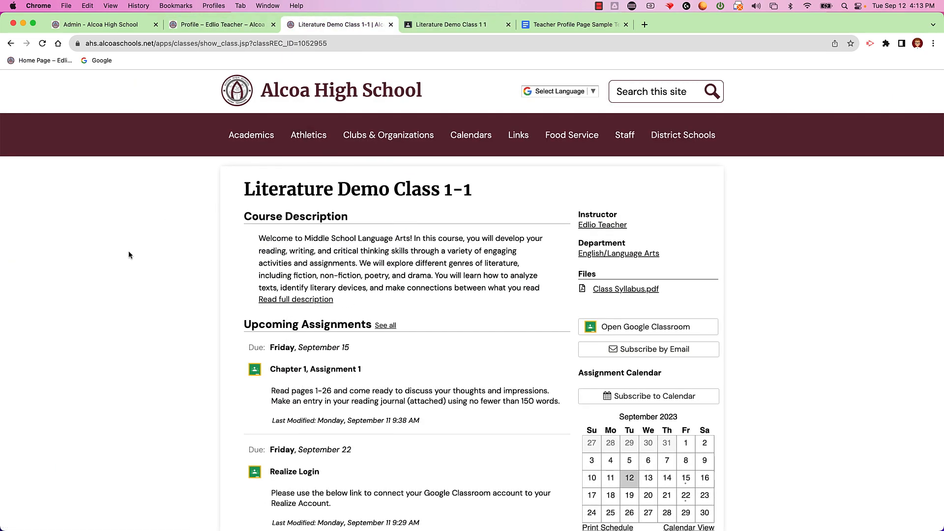
pyautogui.scroll(-1, 186, 284)
pyautogui.scroll(-3, 184, 284)
pyautogui.scroll(2, 185, 284)
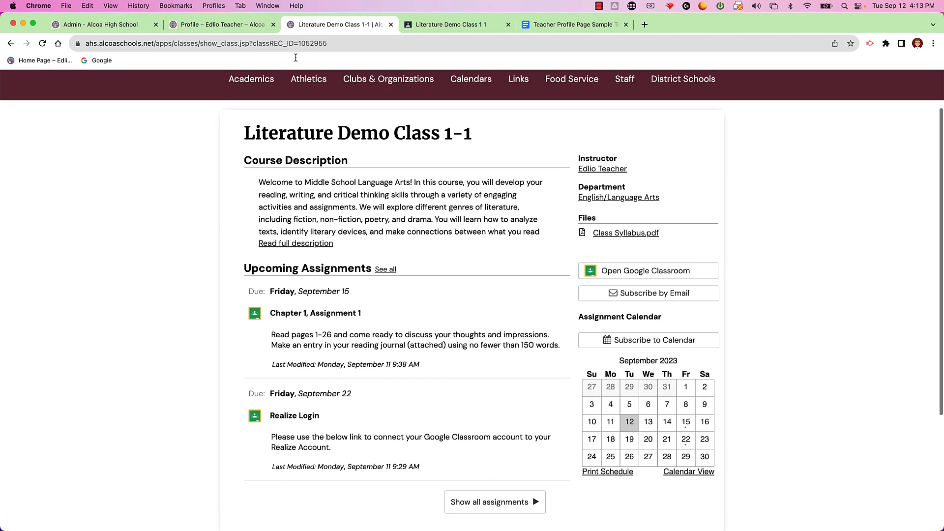
pyautogui.click(391, 24)
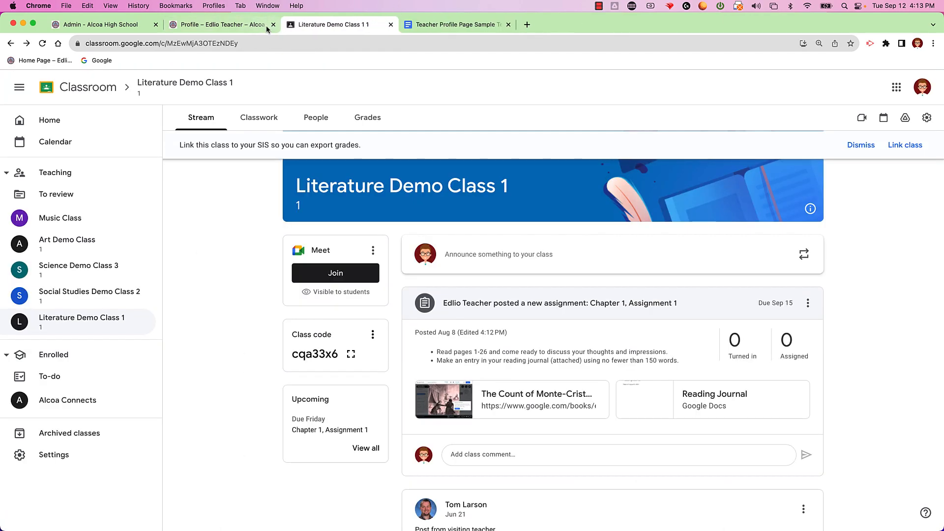
# Step: Look over the Classes and Posts sections of the public Profile page
pyautogui.click(266, 25)
pyautogui.scroll(-10, 163, 224)
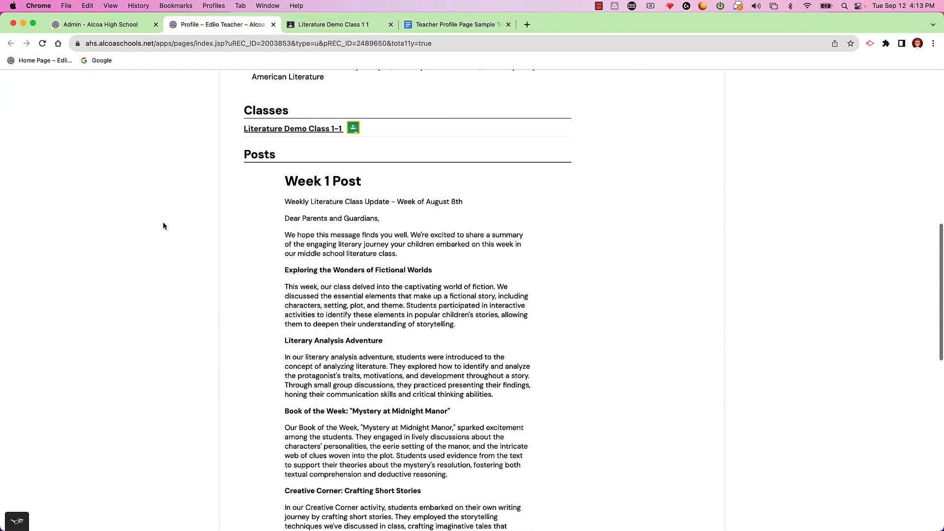
pyautogui.scroll(12, 163, 224)
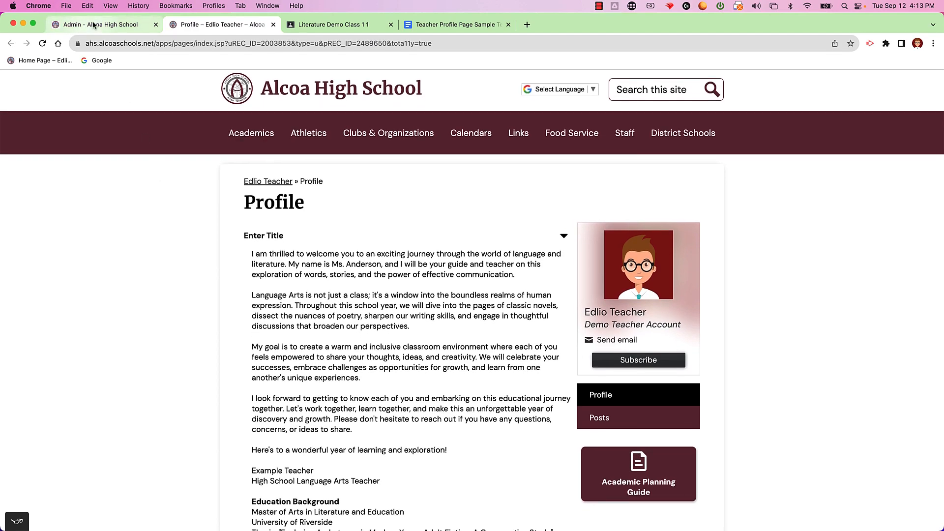
# Step: Return to the Edlio admin site and go to the account dashboard, leaving the Profile page editor without saving
pyautogui.click(74, 24)
pyautogui.click(26, 305)
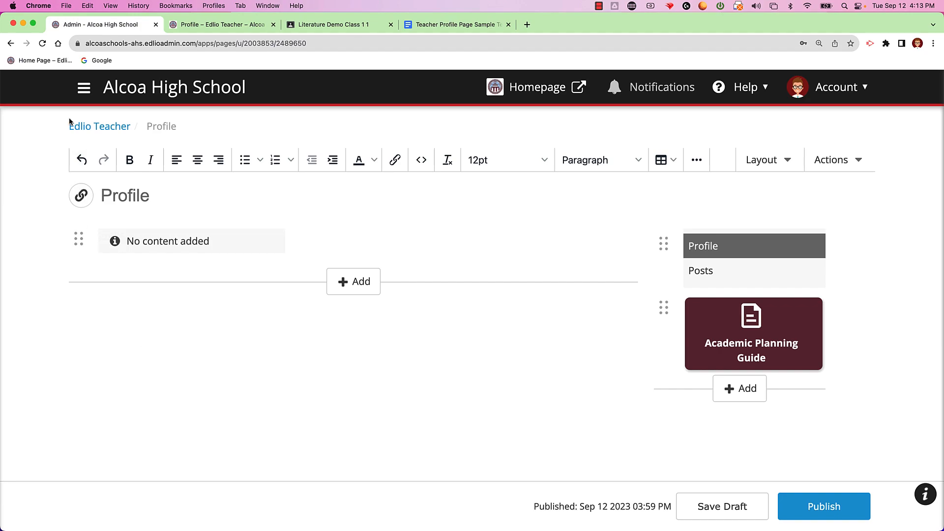
pyautogui.click(861, 90)
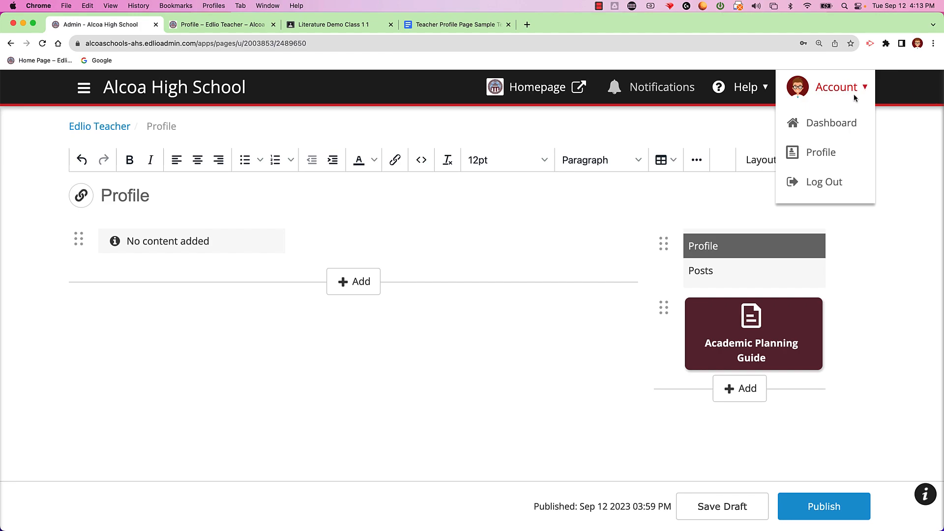
pyautogui.click(835, 126)
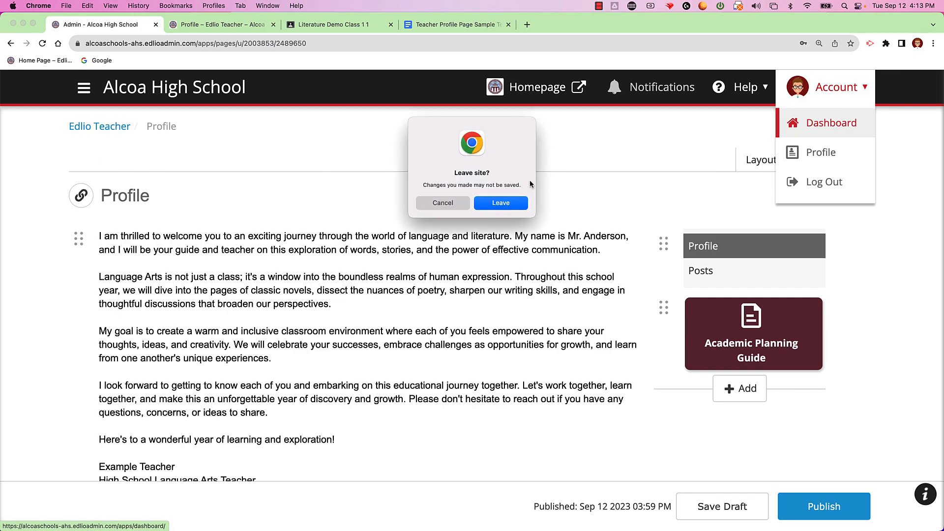
pyautogui.click(510, 204)
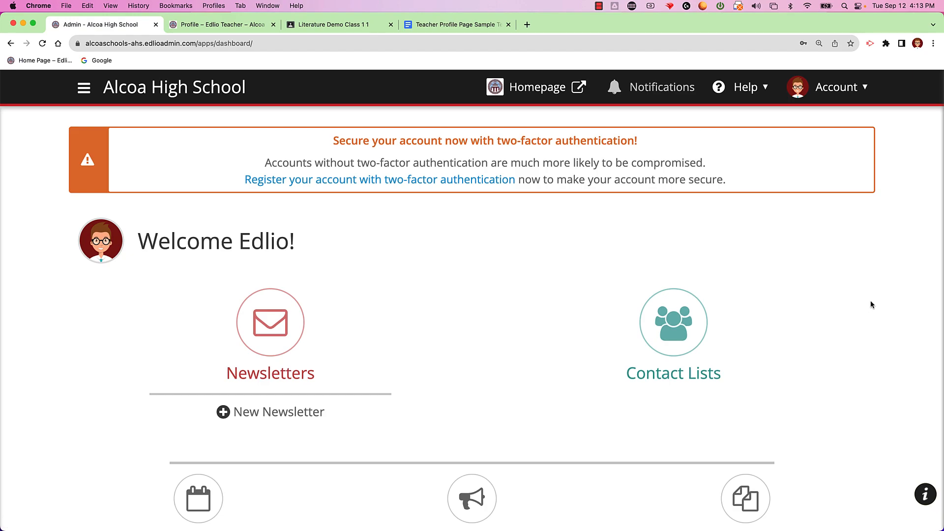
# Step: Open the My Classes list from the Classes area of the dashboard
pyautogui.scroll(-7, 871, 305)
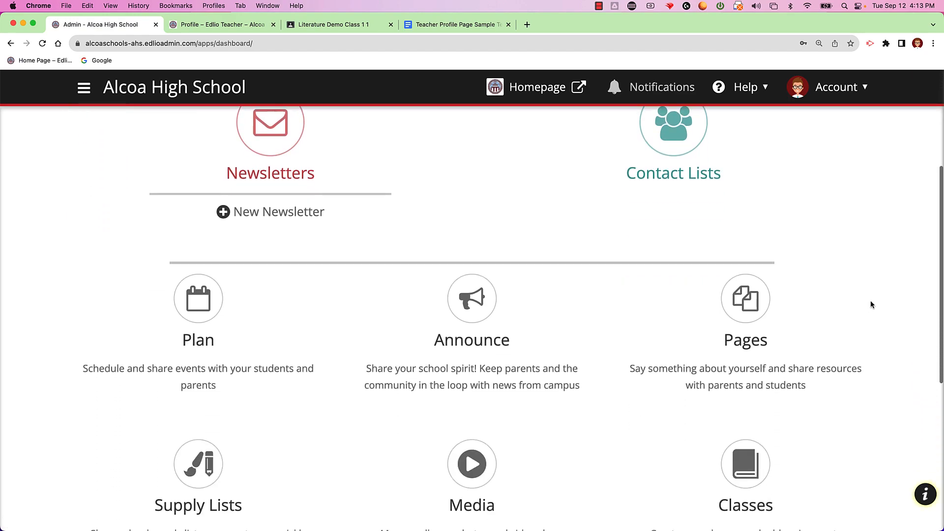
pyautogui.scroll(-2, 871, 304)
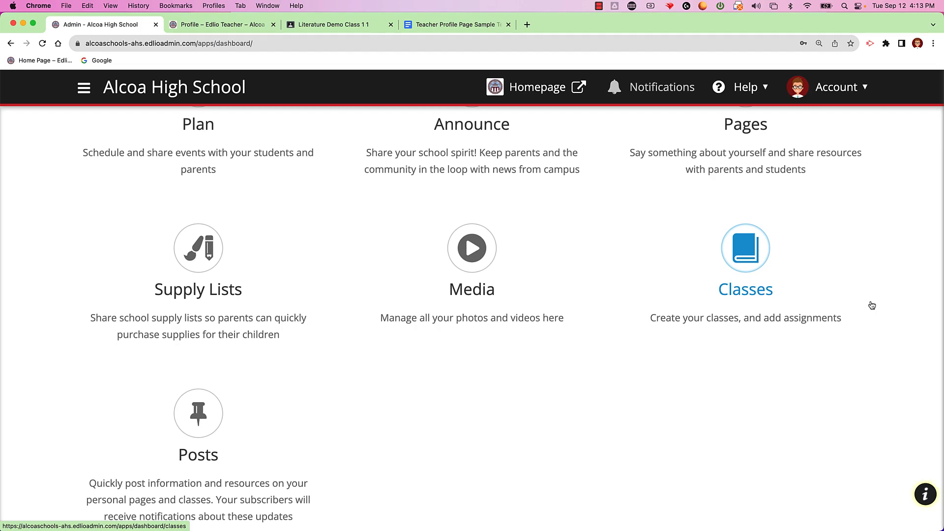
pyautogui.click(751, 260)
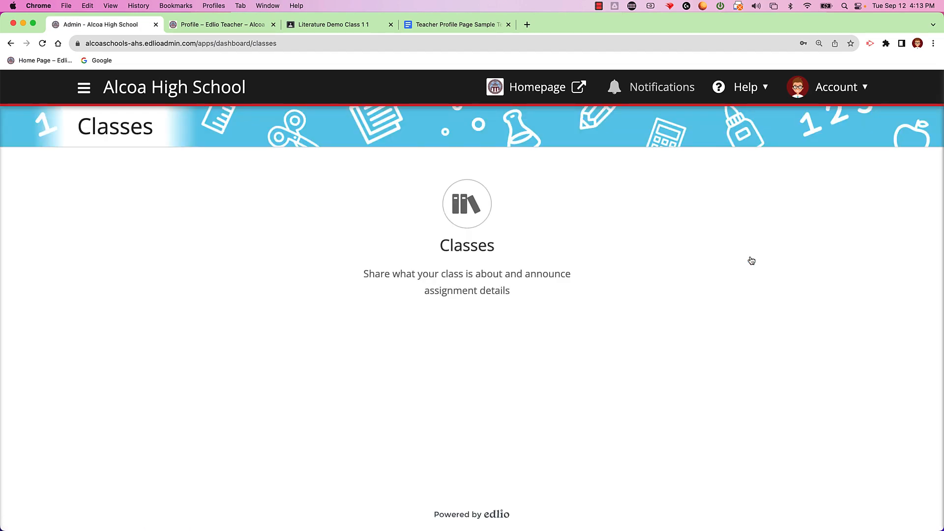
pyautogui.click(474, 205)
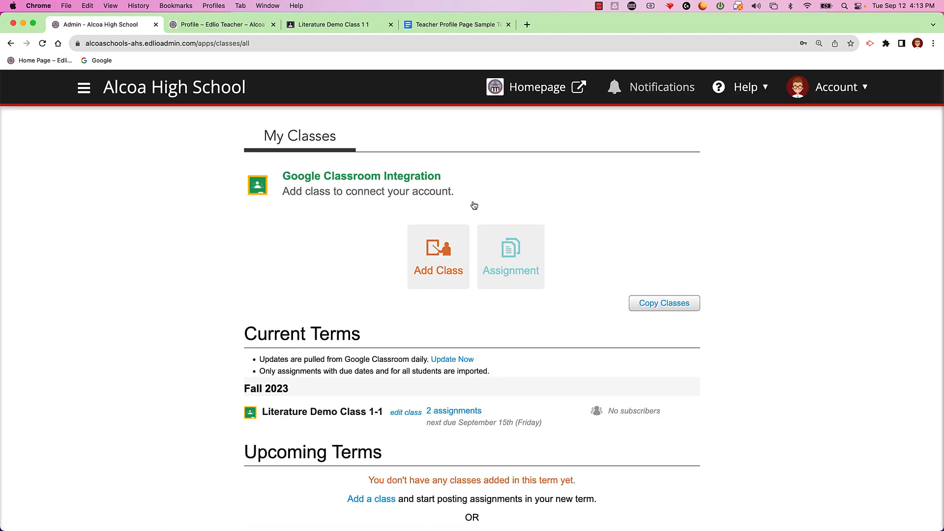
# Step: Try to disconnect Literature Demo Class 1-1 from Google Classroom with the previously connected classes removed, and reload the class list
pyautogui.click(406, 413)
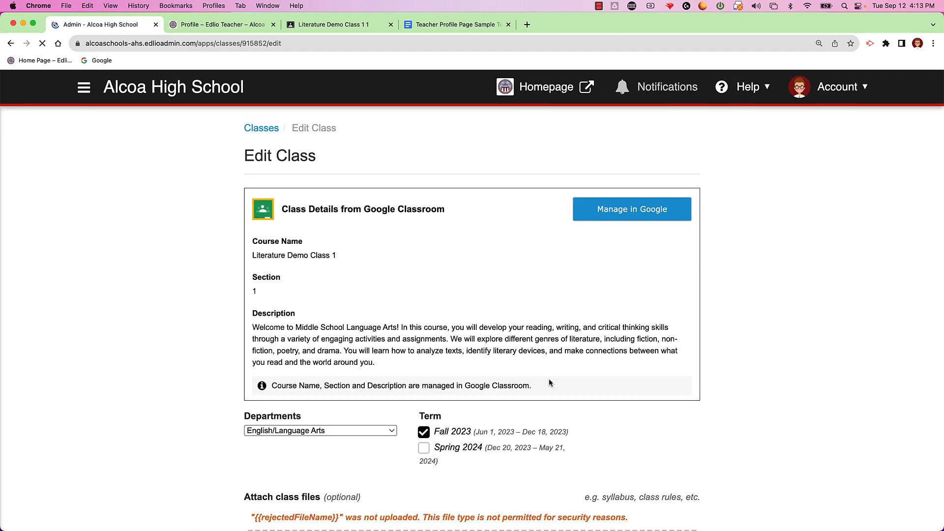
pyautogui.scroll(-5, 550, 379)
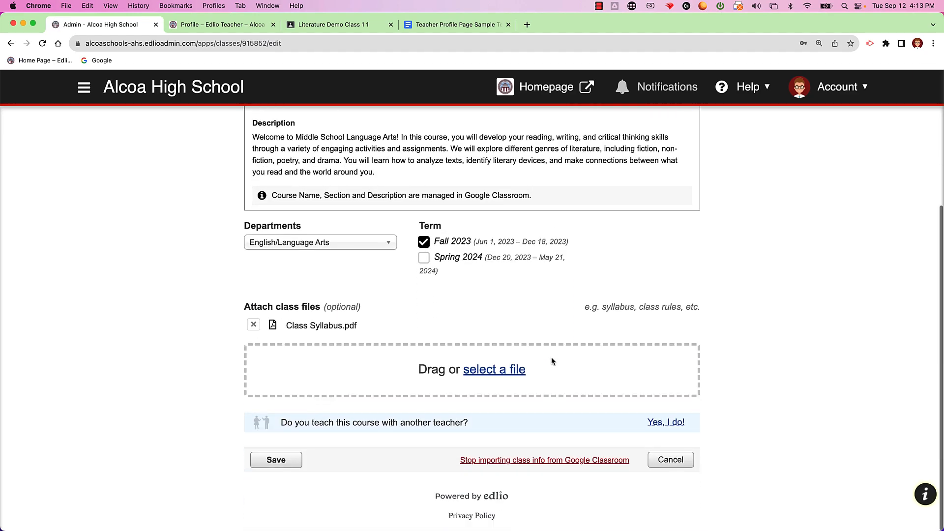
pyautogui.click(487, 460)
pyautogui.click(352, 400)
pyautogui.click(549, 448)
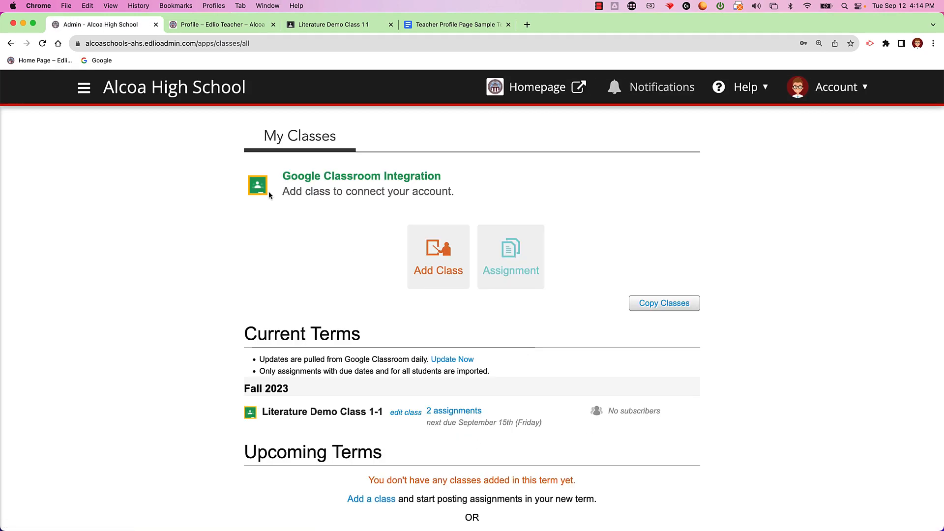
pyautogui.click(42, 43)
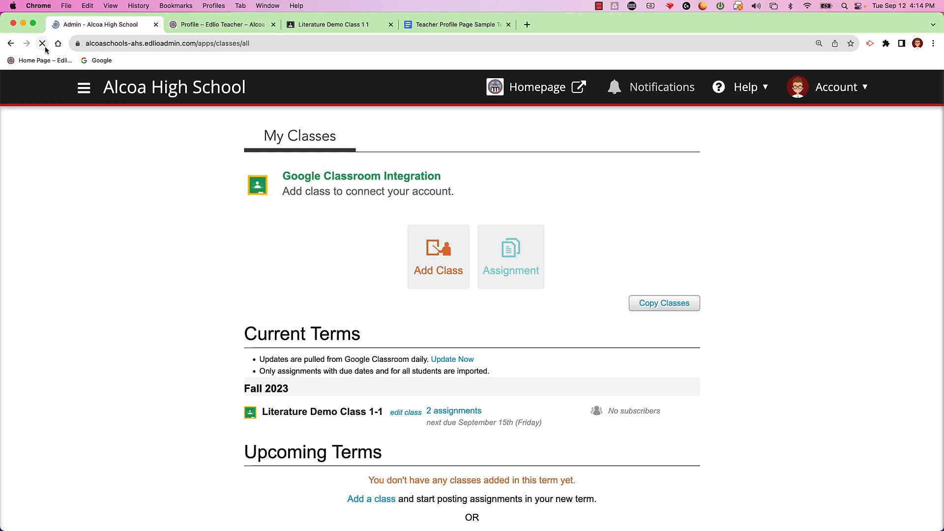
# Step: Stop importing Literature Demo Class 1-1 from Google Classroom, selecting all classes and removing all the previously connected ones
pyautogui.click(405, 413)
pyautogui.scroll(-5, 547, 450)
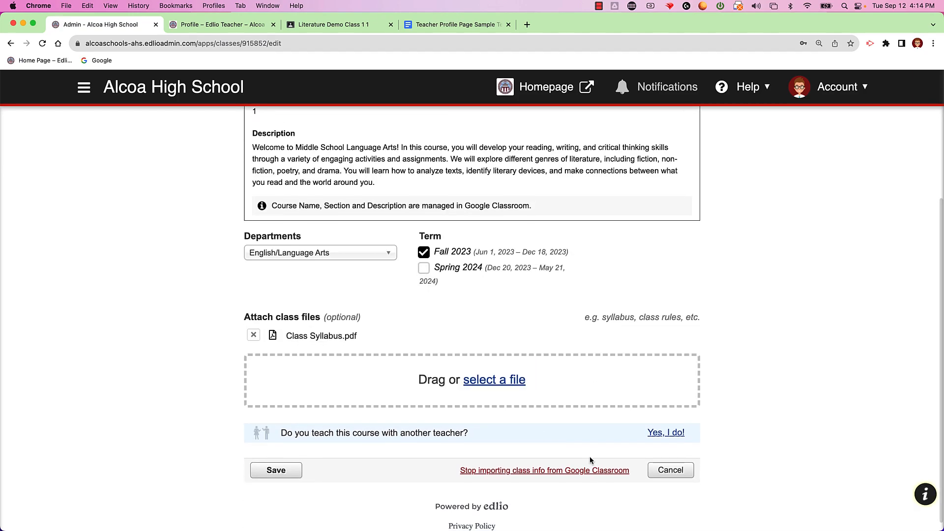
pyautogui.click(557, 471)
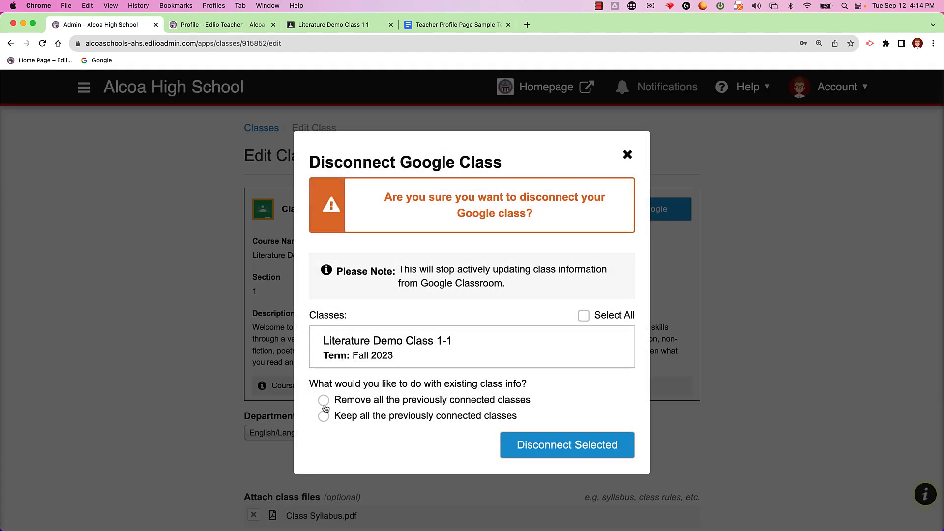
pyautogui.click(323, 400)
pyautogui.click(583, 316)
pyautogui.click(562, 446)
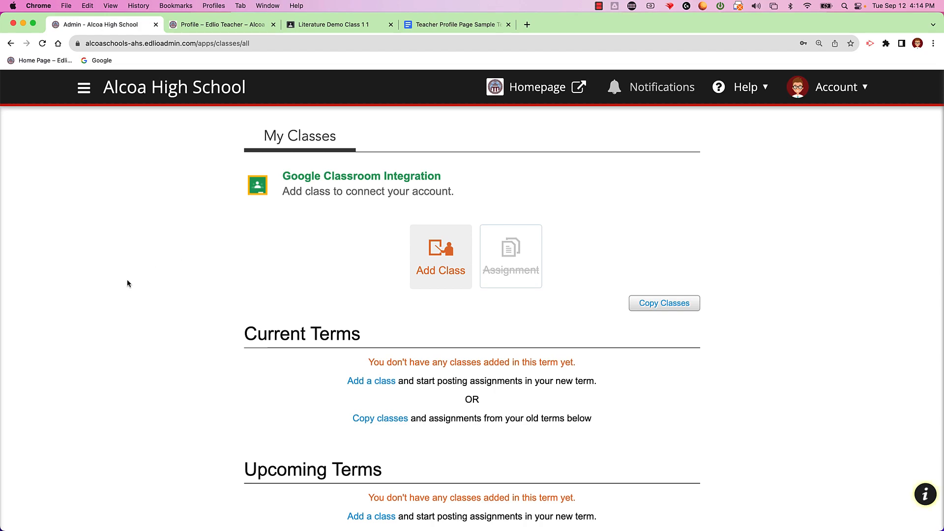
# Step: Start adding a class by importing from Google Classroom, and choose Literature Demo Class 1-1
pyautogui.click(441, 258)
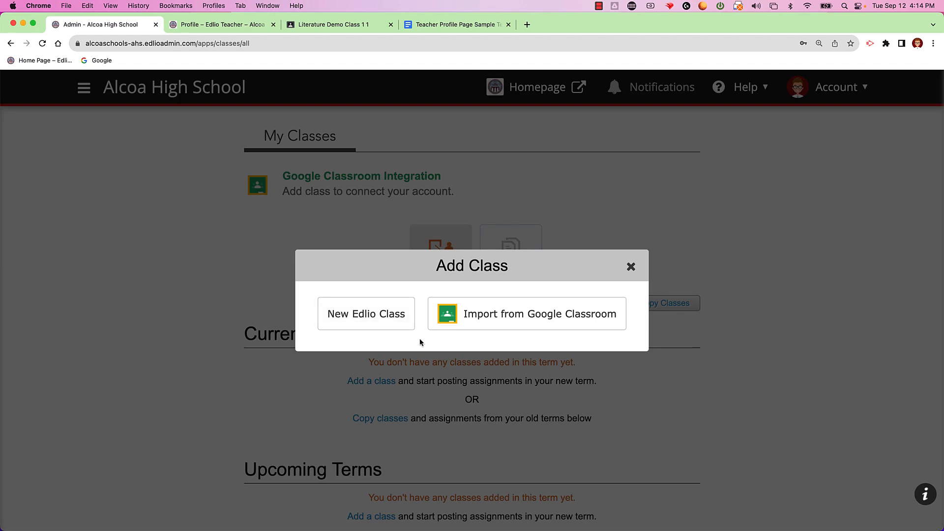
pyautogui.click(491, 323)
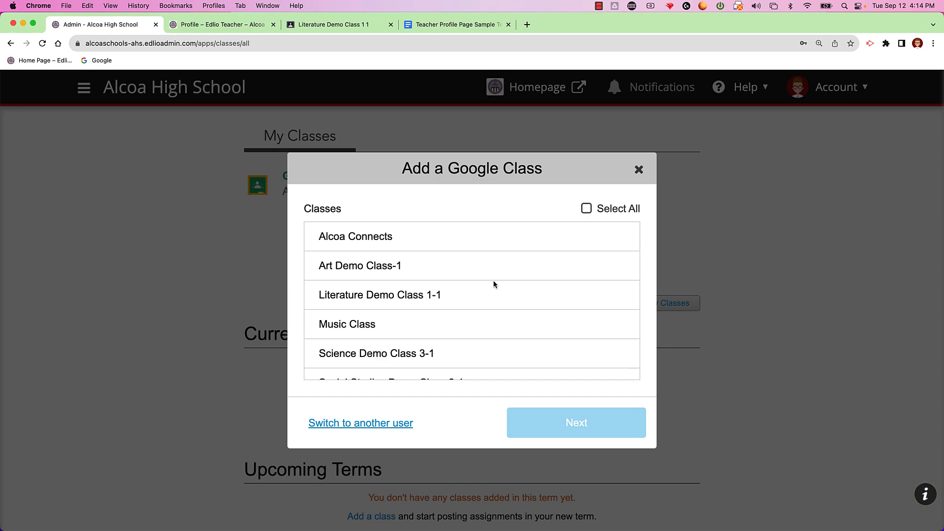
pyautogui.scroll(-1, 495, 280)
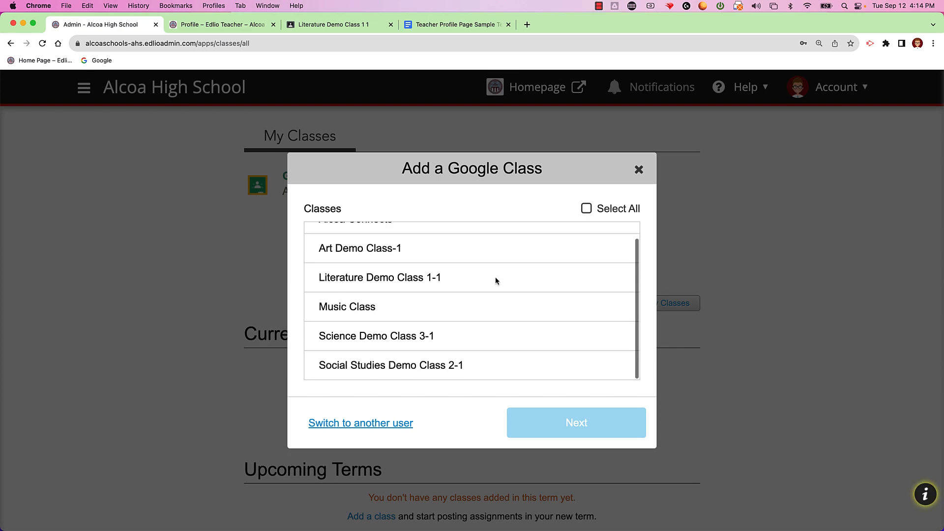
pyautogui.click(441, 277)
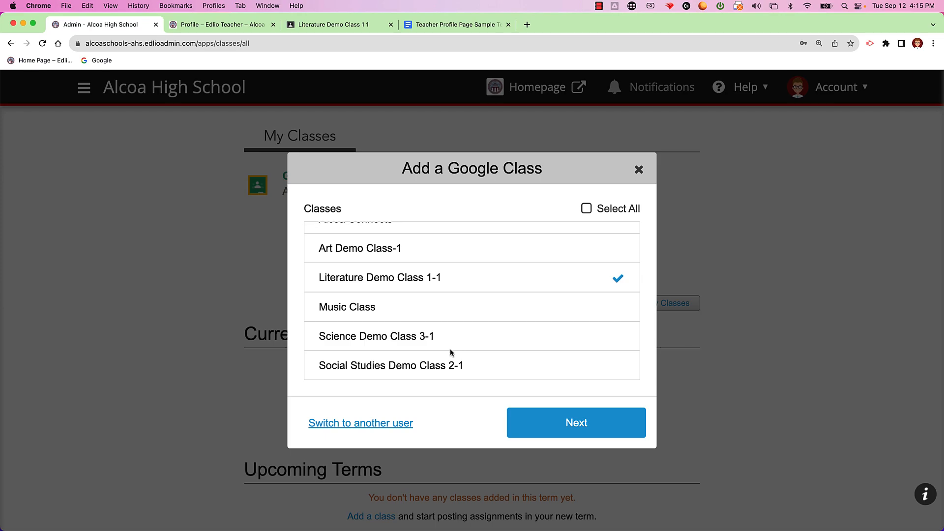
pyautogui.click(581, 430)
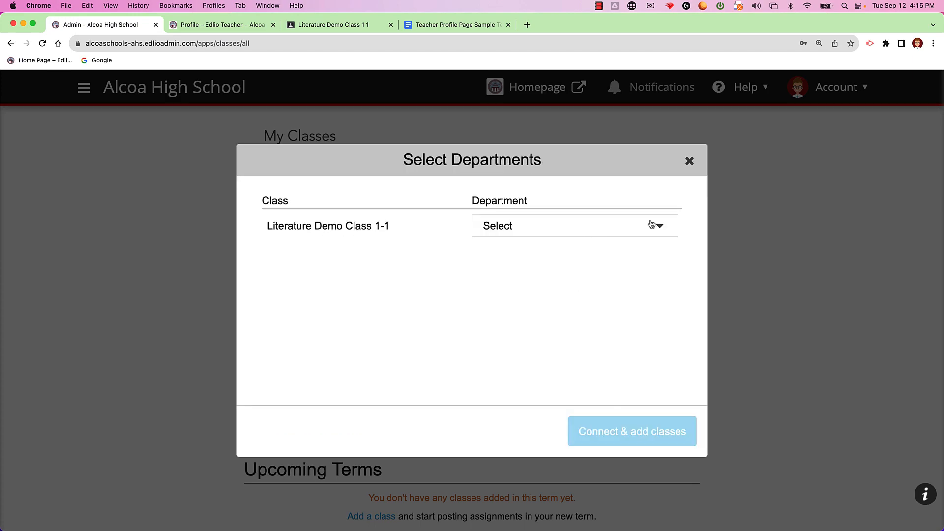
# Step: Review the available departments, assign English/Language Arts to Literature Demo Class 1-1, and connect and add the class
pyautogui.click(661, 233)
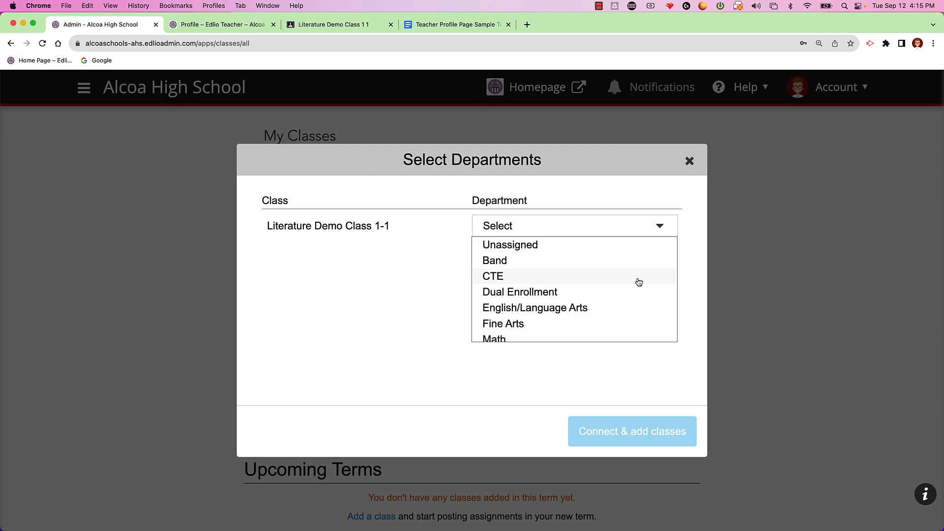
pyautogui.scroll(-5, 638, 282)
pyautogui.scroll(-1, 638, 282)
pyautogui.scroll(5, 639, 282)
pyautogui.scroll(-5, 639, 282)
pyautogui.scroll(5, 638, 282)
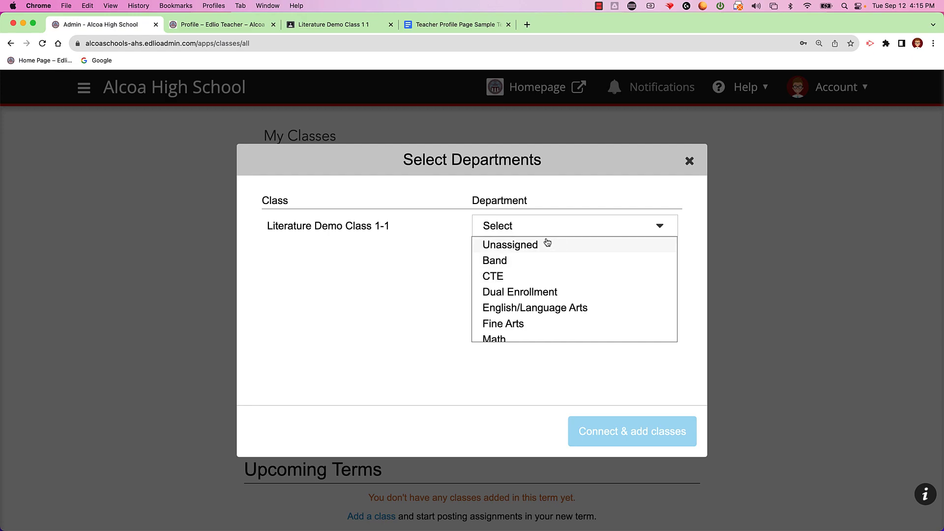
pyautogui.click(554, 307)
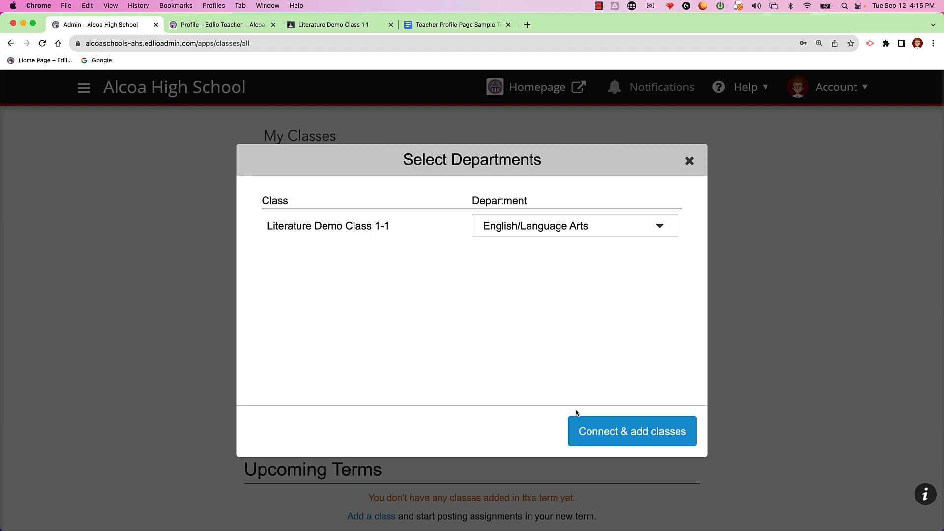
pyautogui.click(643, 437)
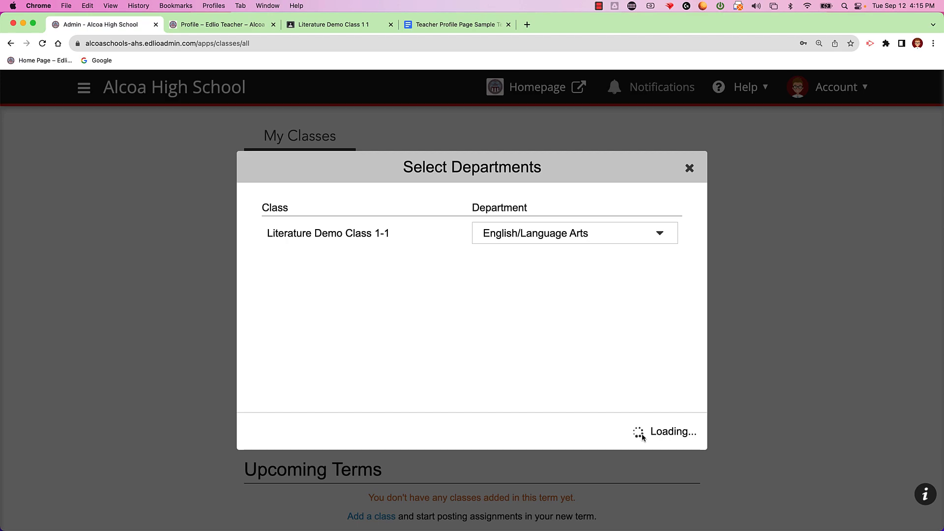
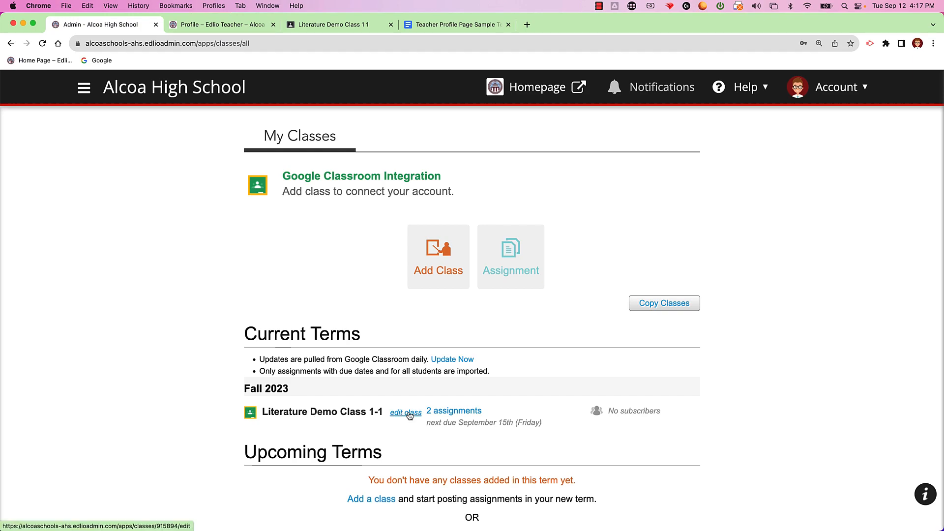
# Step: Edit Literature Demo Class 1-1, search Google Drive for "syllabus", attach the Class Syllabus document, and save the class
pyautogui.click(409, 415)
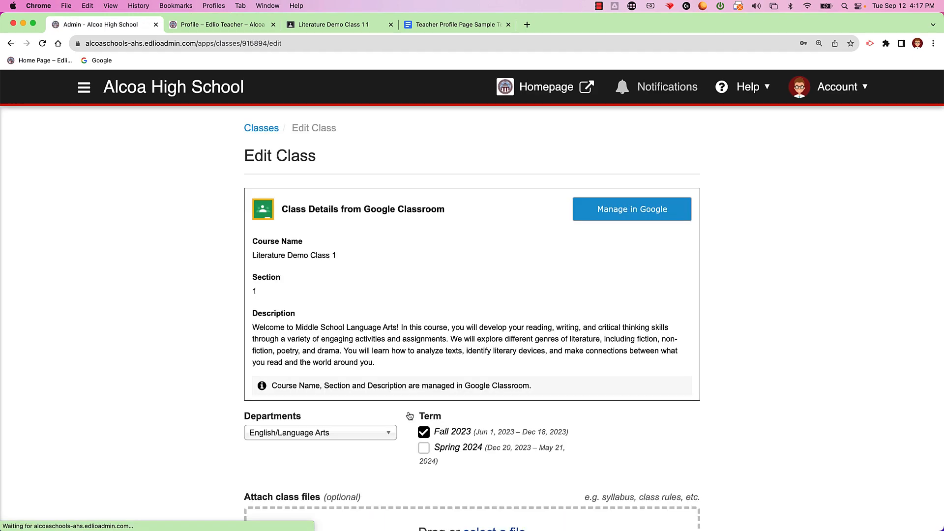
pyautogui.scroll(-3, 410, 416)
pyautogui.scroll(-3, 410, 417)
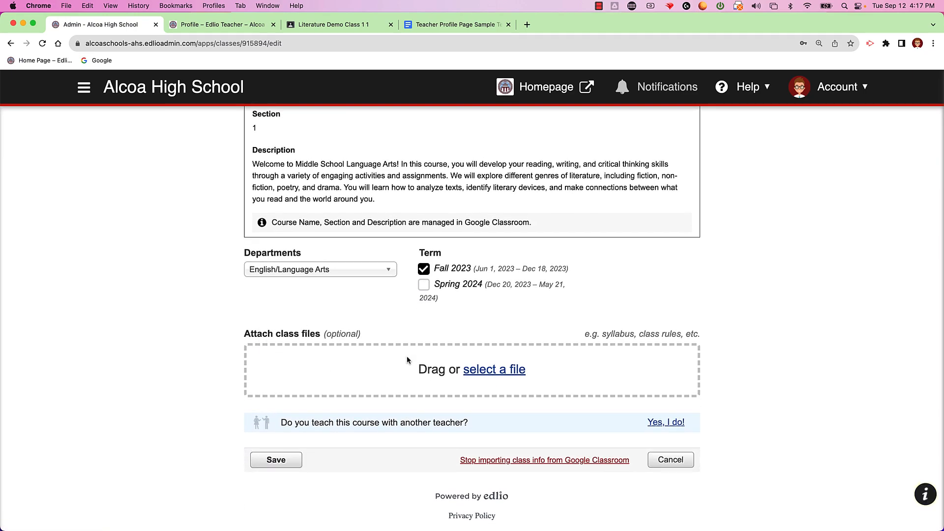
pyautogui.click(489, 378)
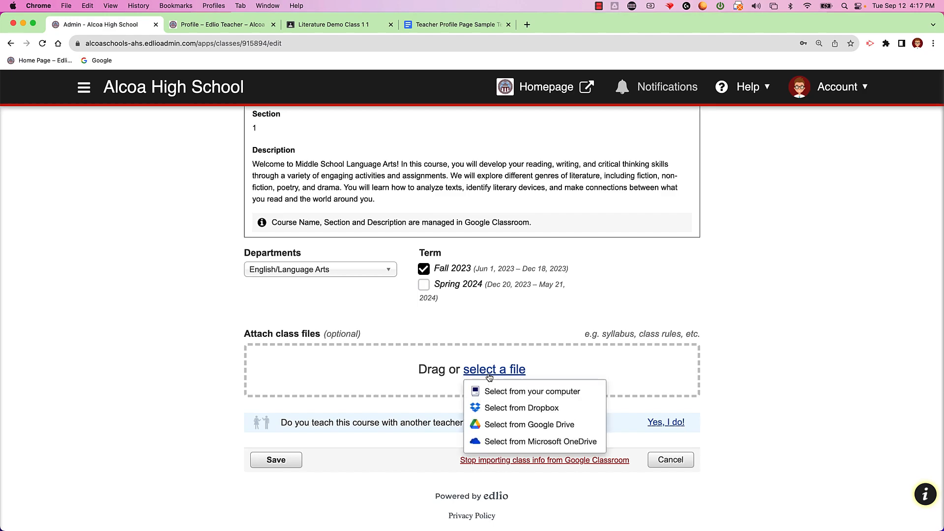
pyautogui.click(551, 426)
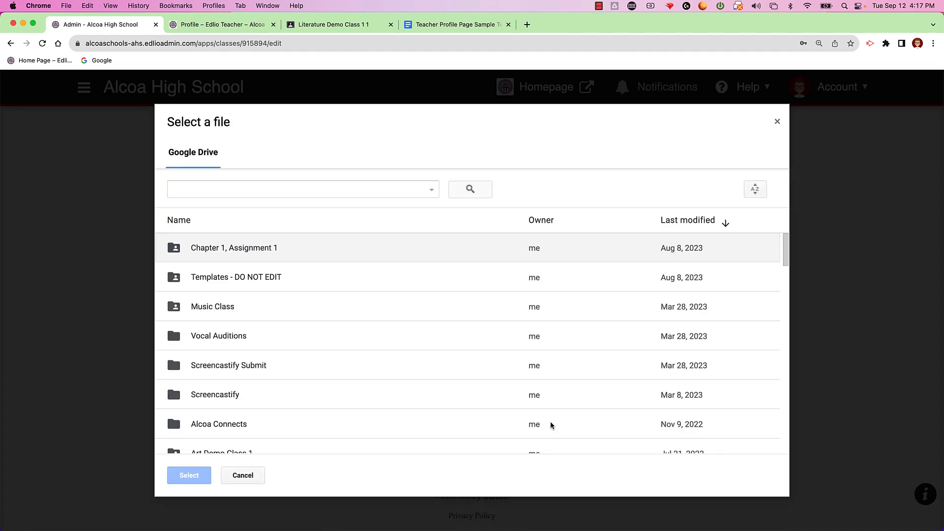
pyautogui.click(337, 189)
pyautogui.write('syllabus')
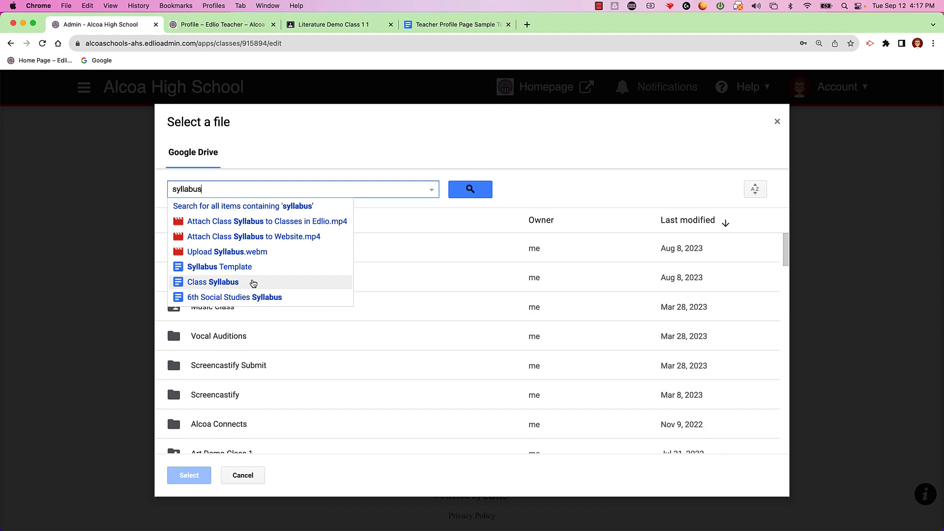
pyautogui.click(253, 283)
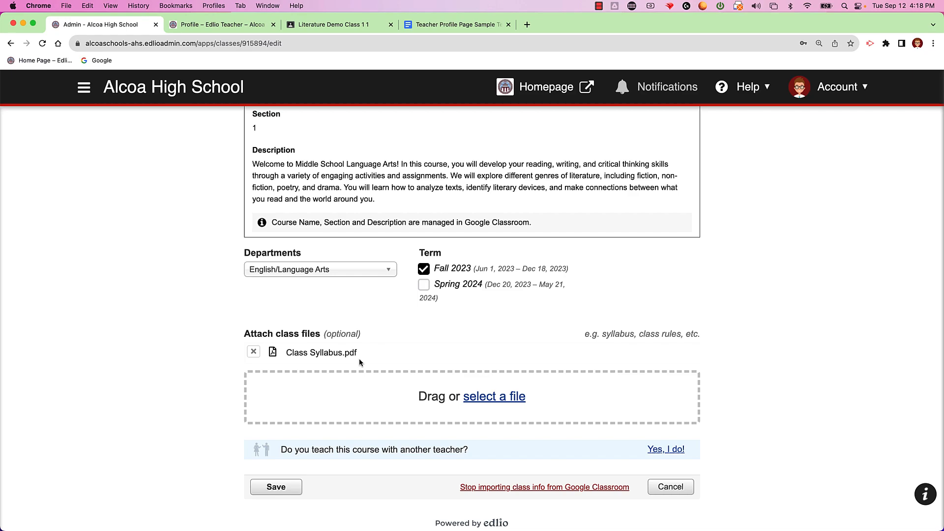
pyautogui.scroll(-1, 411, 373)
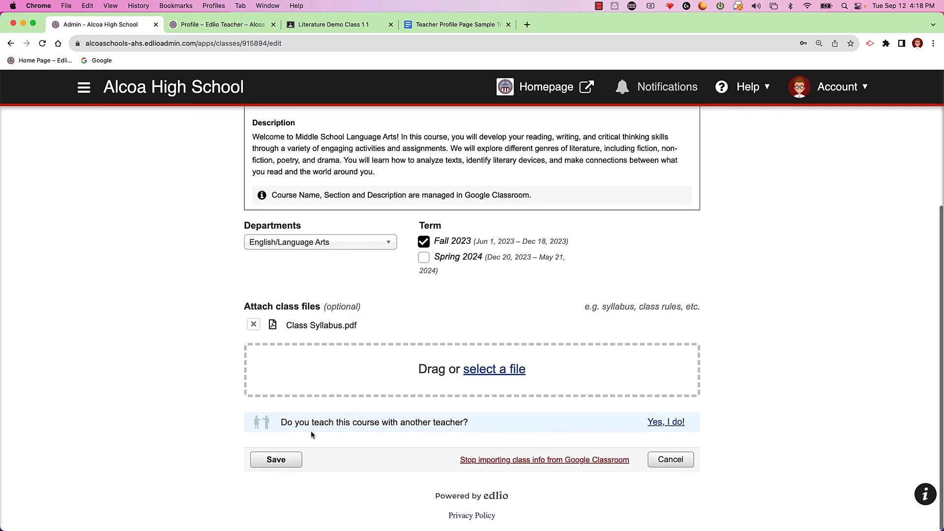
pyautogui.click(276, 461)
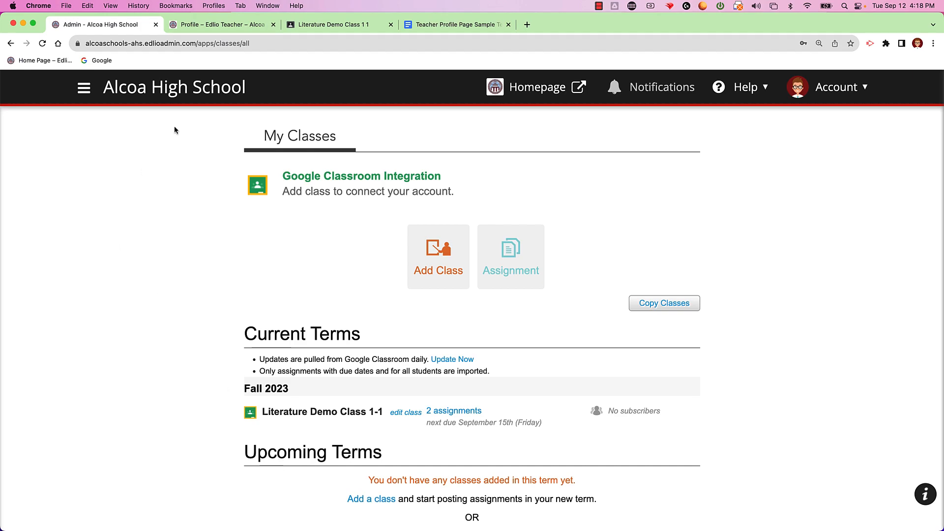
# Step: Check the Classes section on the teacher's public Profile page
pyautogui.click(218, 27)
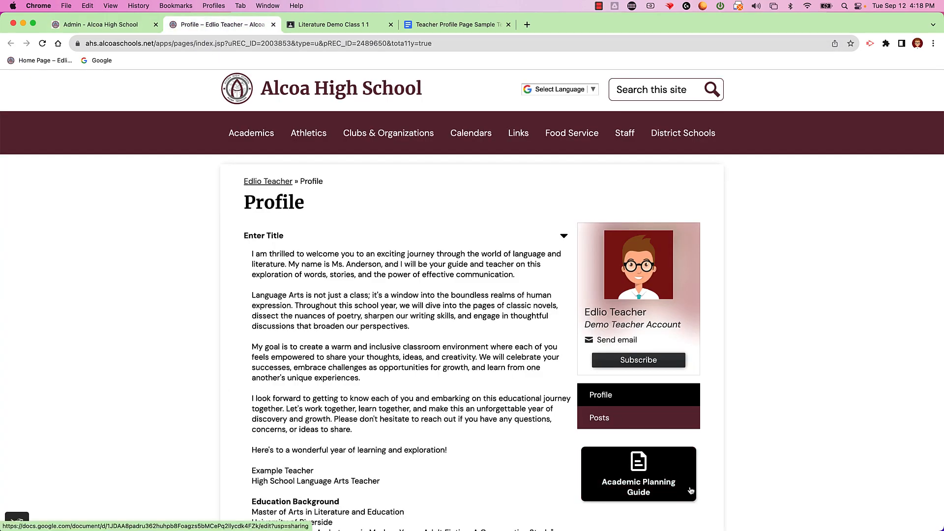
pyautogui.scroll(-3, 689, 485)
pyautogui.scroll(-1, 690, 487)
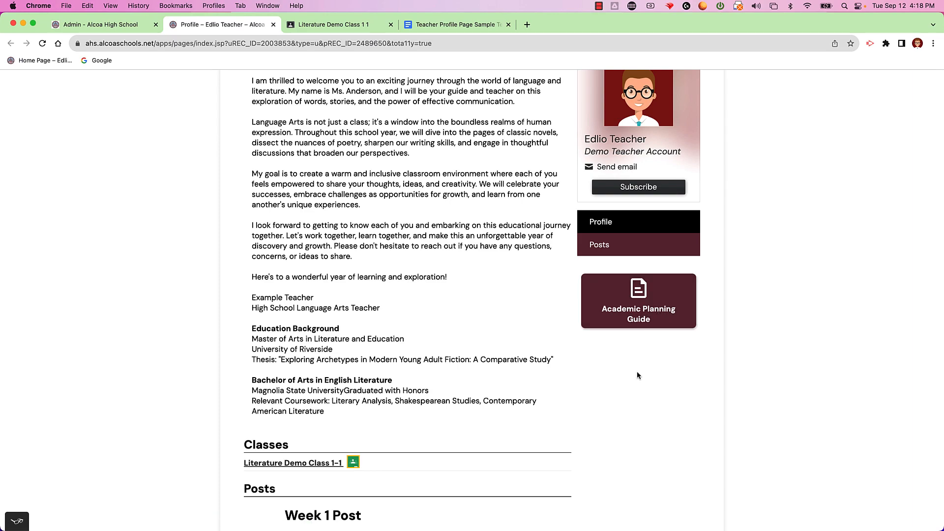
# Step: Switch back to the Edlio admin site, go to the account dashboard, and locate the Pages option
pyautogui.click(117, 27)
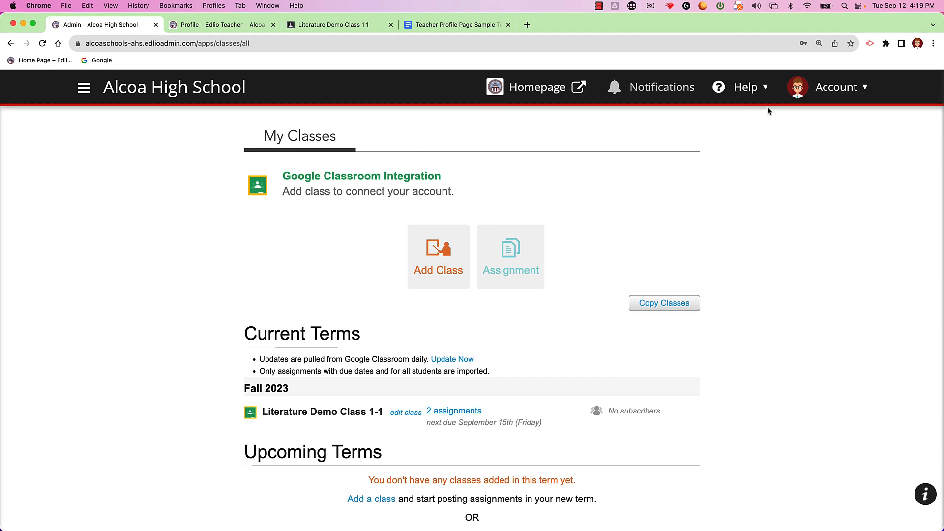
pyautogui.click(836, 88)
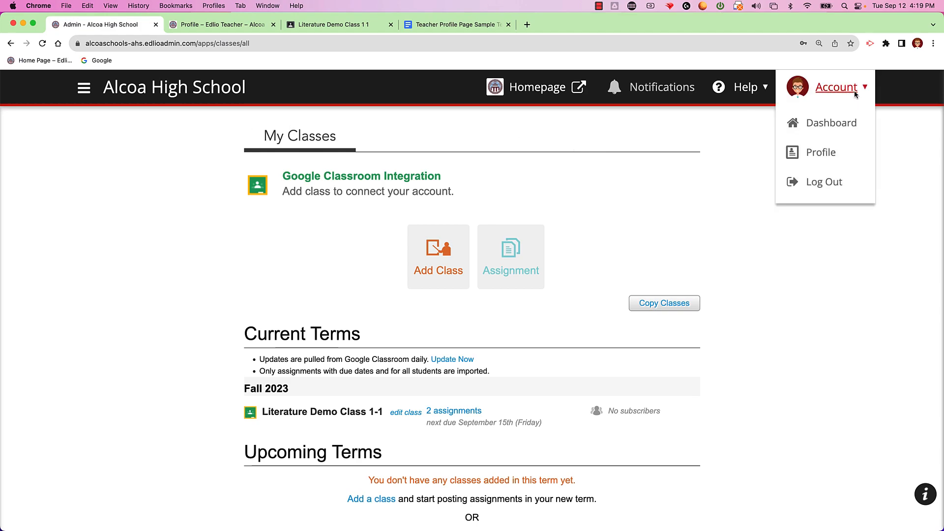
pyautogui.click(848, 125)
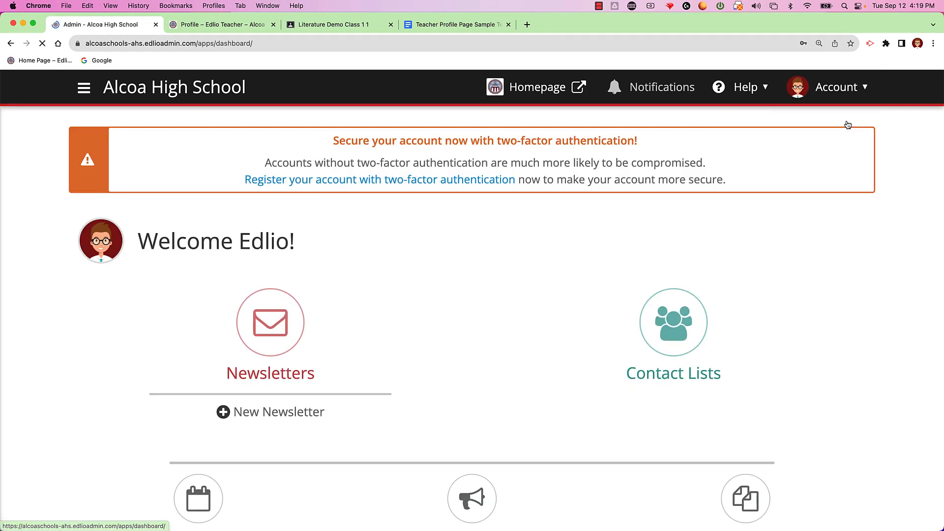
pyautogui.scroll(-5, 807, 279)
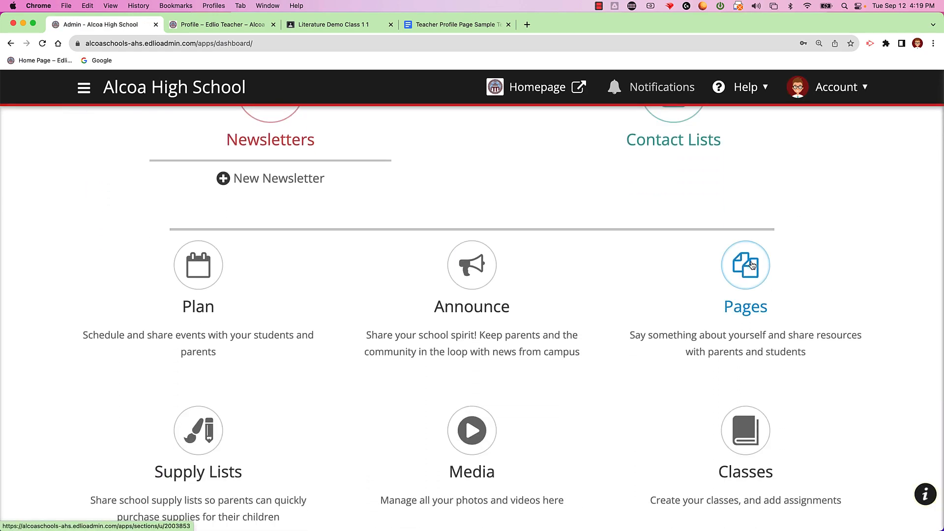
# Step: Open the teacher's Profile page for editing and delete the Academic Planning Guide links block from the sidebar
pyautogui.click(751, 265)
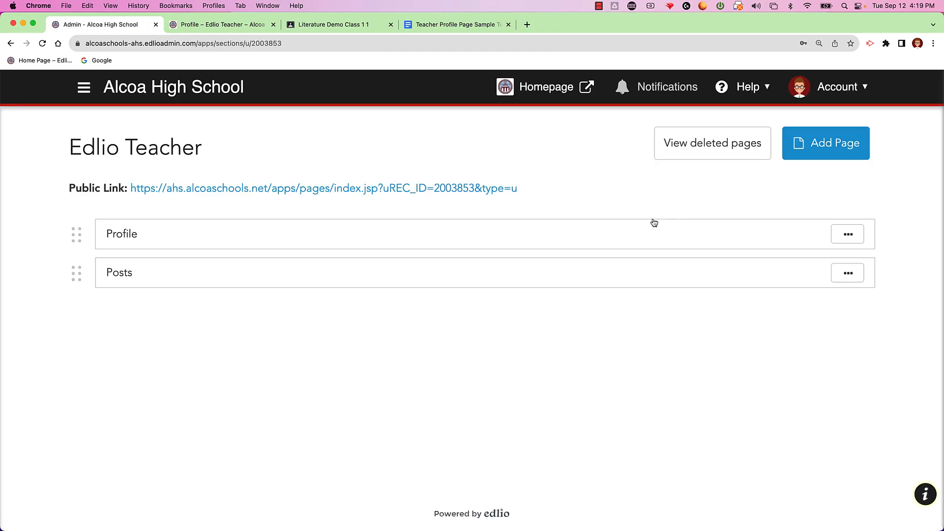
pyautogui.click(644, 233)
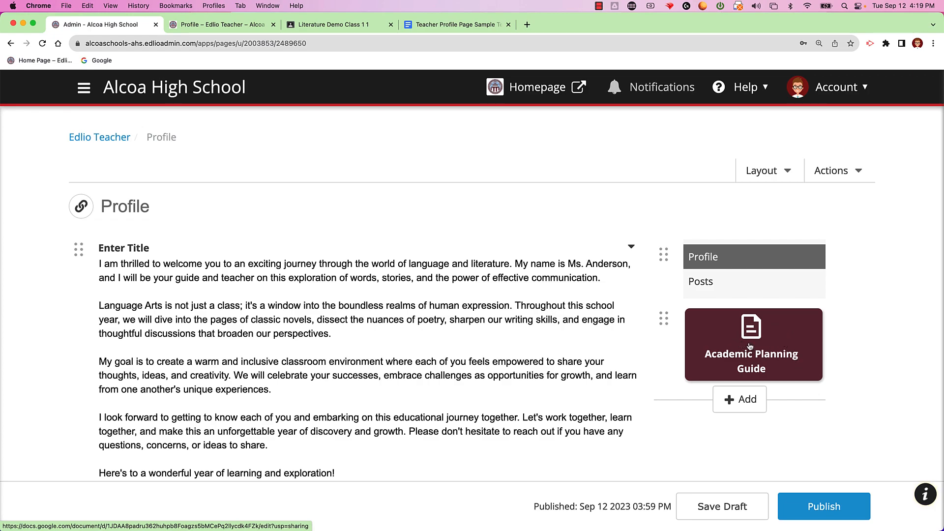
pyautogui.click(793, 341)
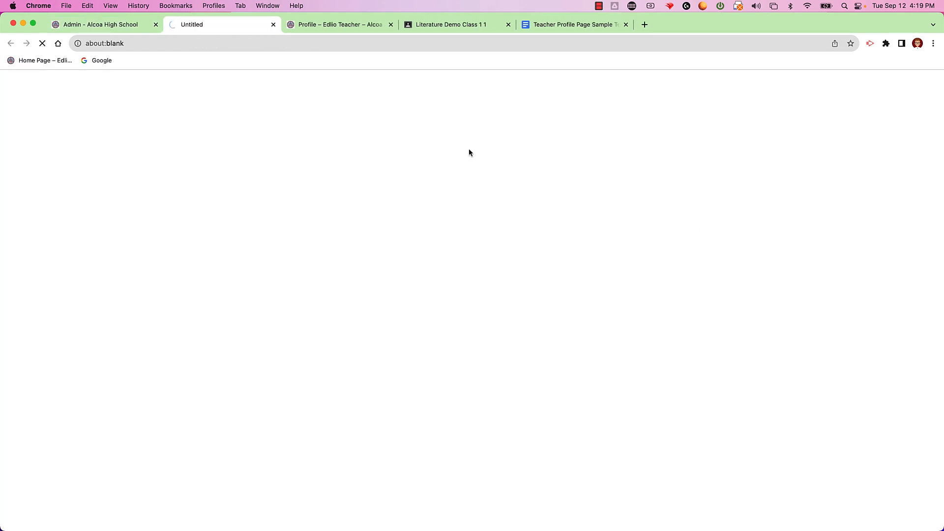
pyautogui.click(131, 26)
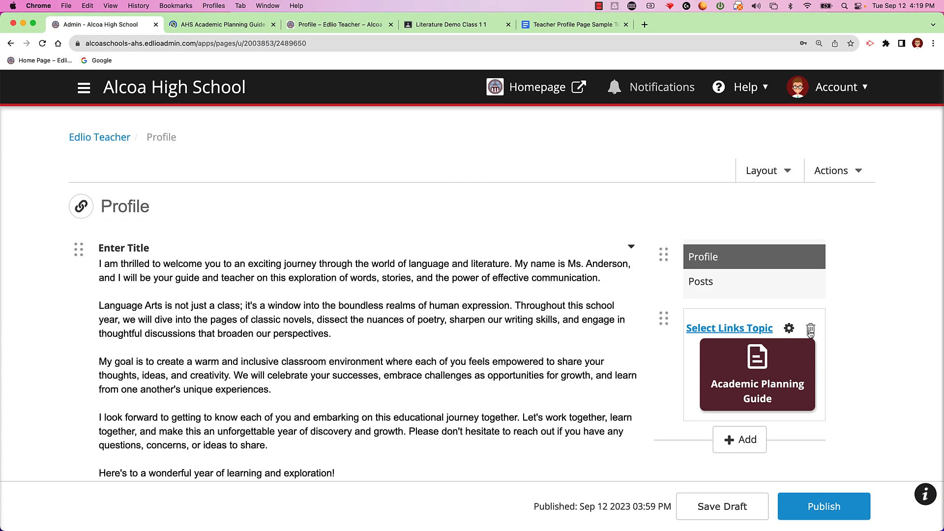
pyautogui.click(804, 329)
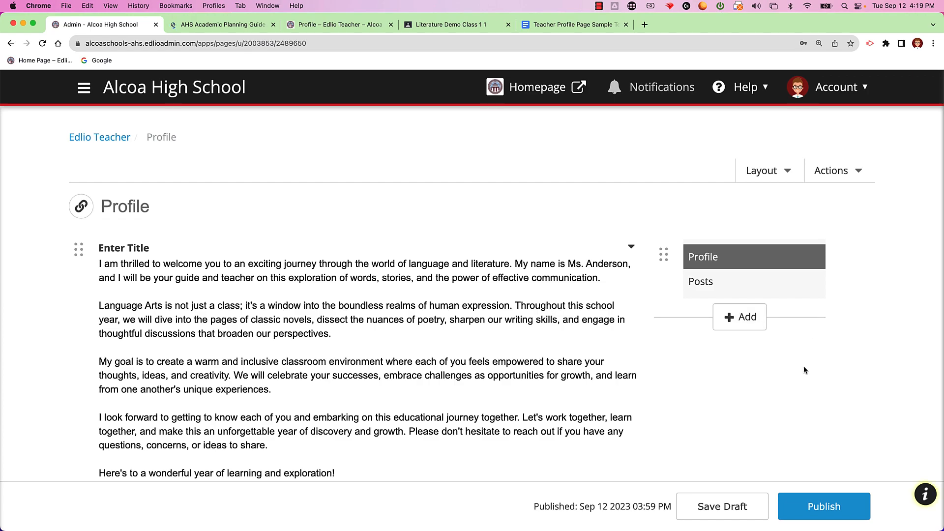
# Step: Add a Links block to the Profile page's sidebar using the School Links section and the Faculty Common topic
pyautogui.click(744, 329)
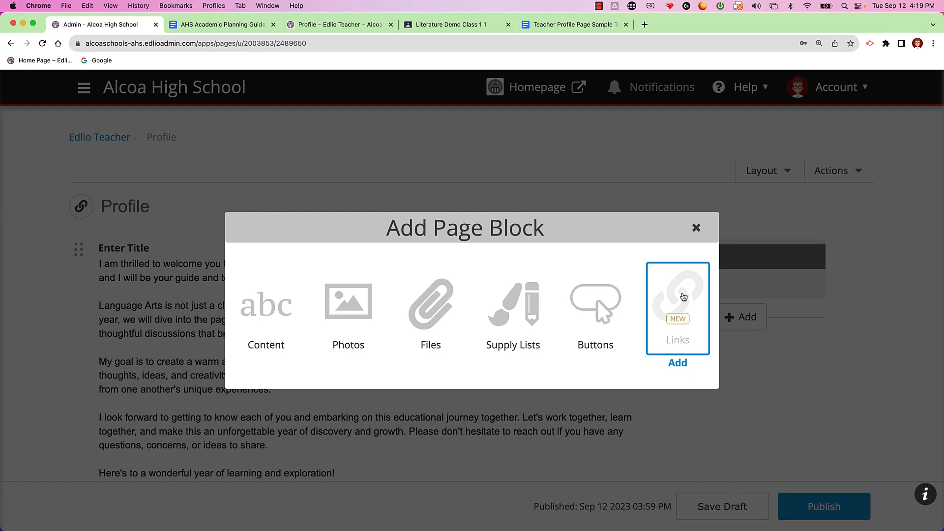
pyautogui.click(683, 296)
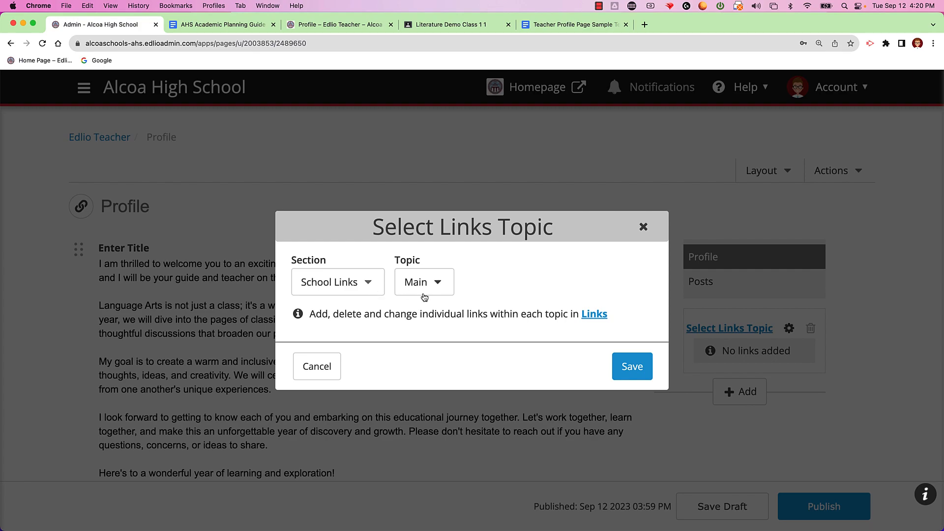
pyautogui.click(441, 285)
pyautogui.scroll(-1, 437, 365)
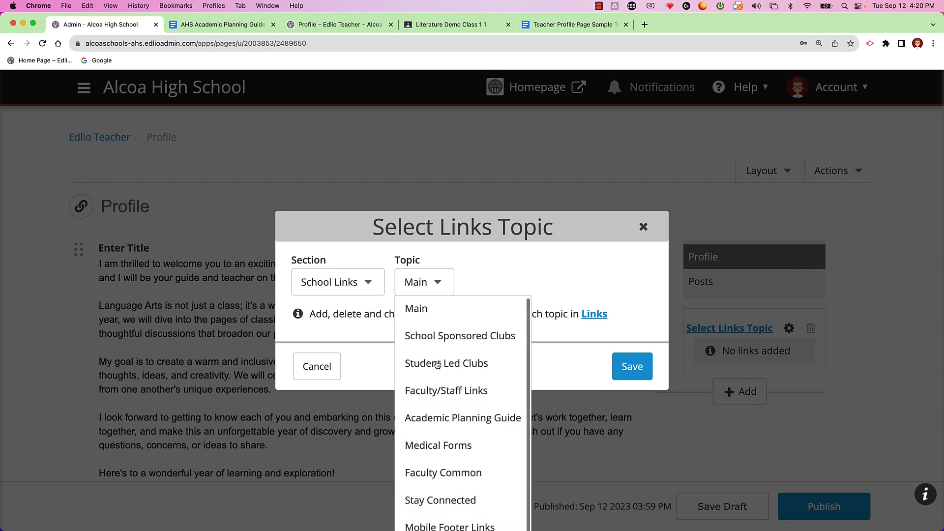
pyautogui.click(468, 475)
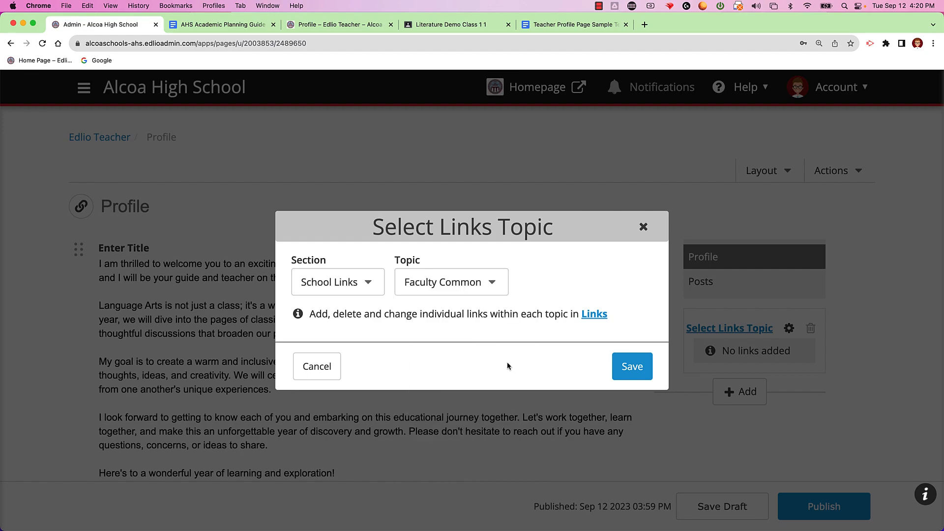
pyautogui.click(630, 364)
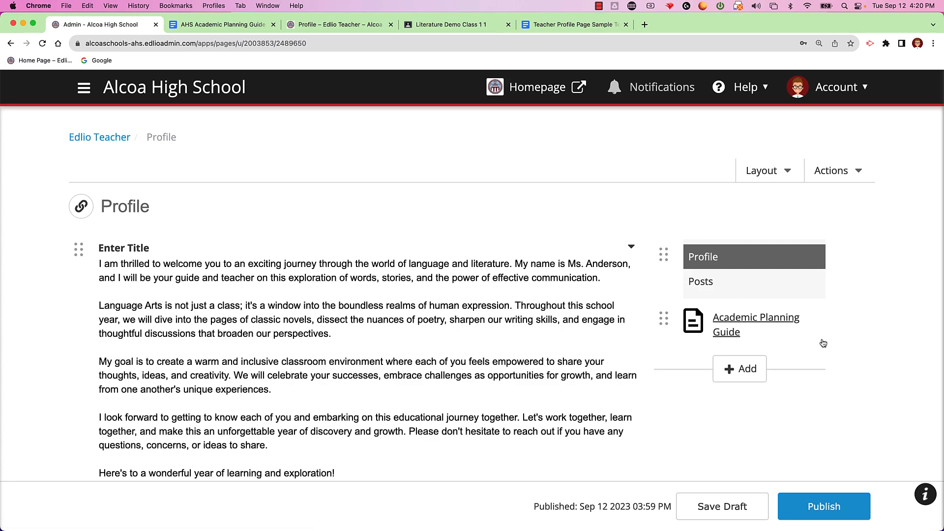
# Step: Set the sidebar links block to the Buttons layout with the Color 1 Rounded style and save its settings
pyautogui.moveTo(823, 346)
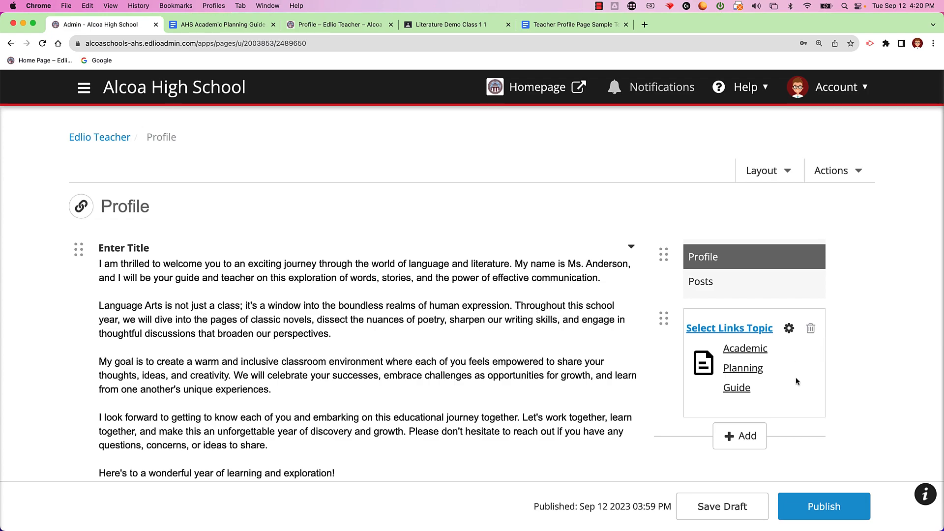
pyautogui.click(789, 329)
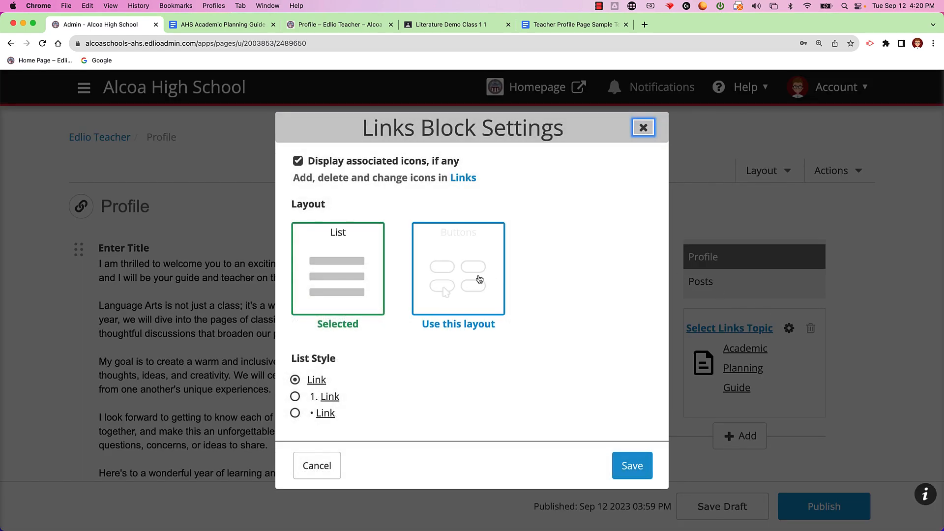
pyautogui.click(480, 283)
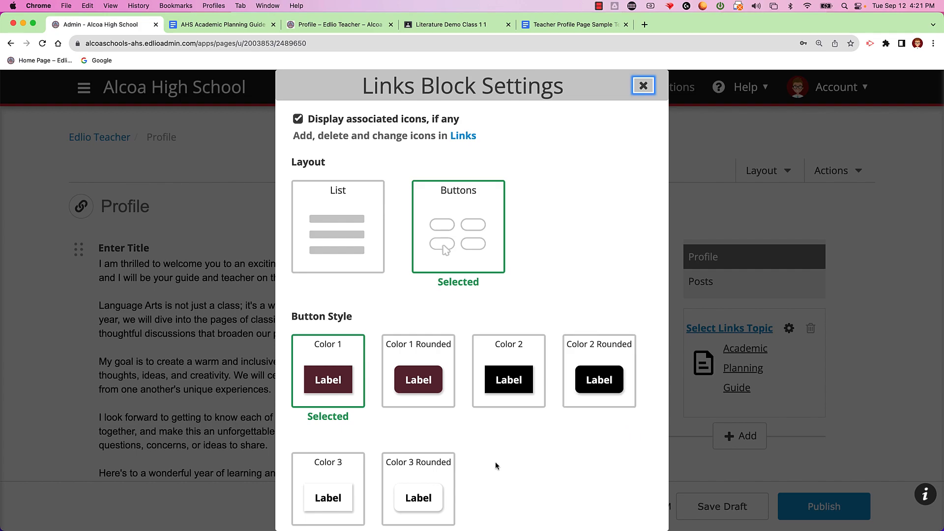
pyautogui.click(415, 375)
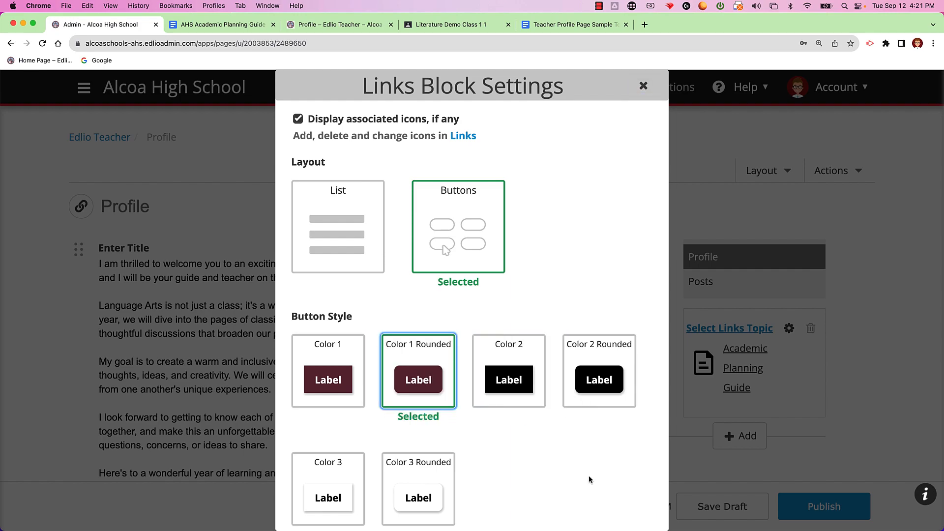
pyautogui.press('super+minus')
pyautogui.press('super+minus')
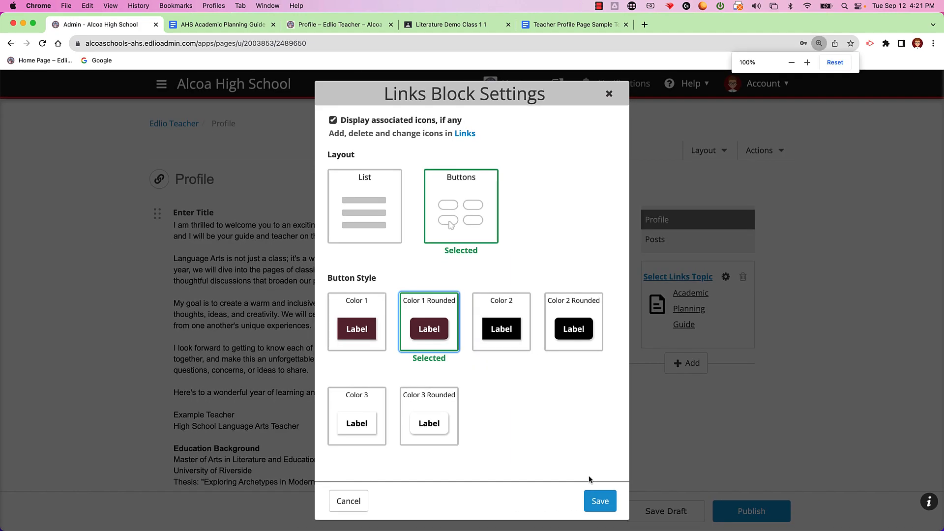
pyautogui.click(599, 501)
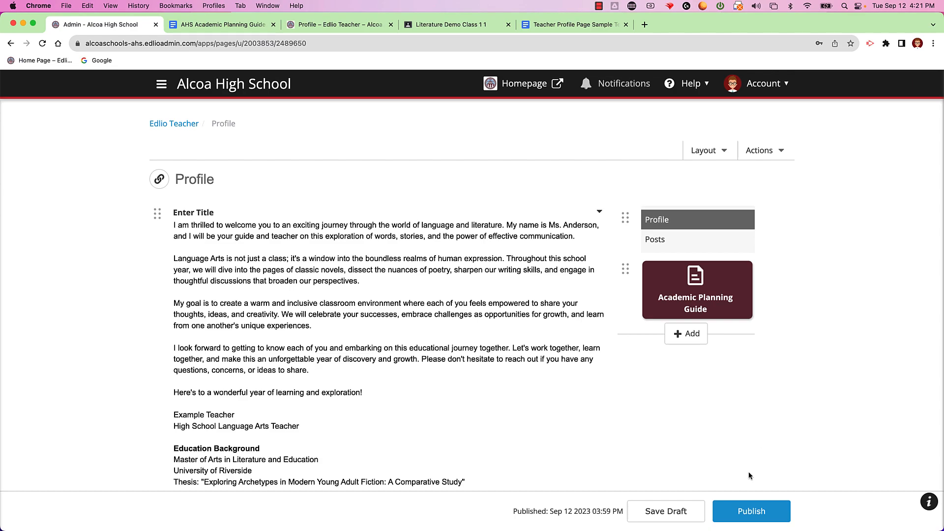
# Step: Publish the Profile page and open its public view
pyautogui.click(764, 511)
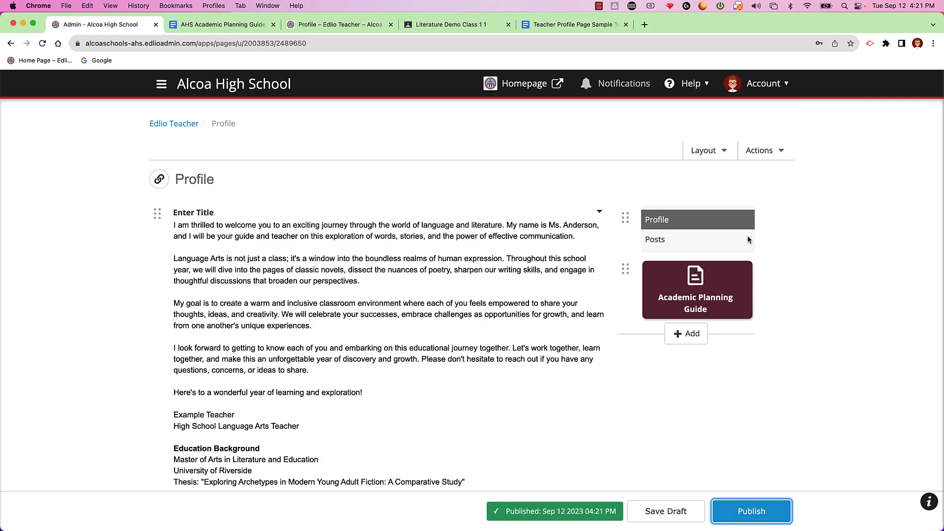
pyautogui.click(782, 152)
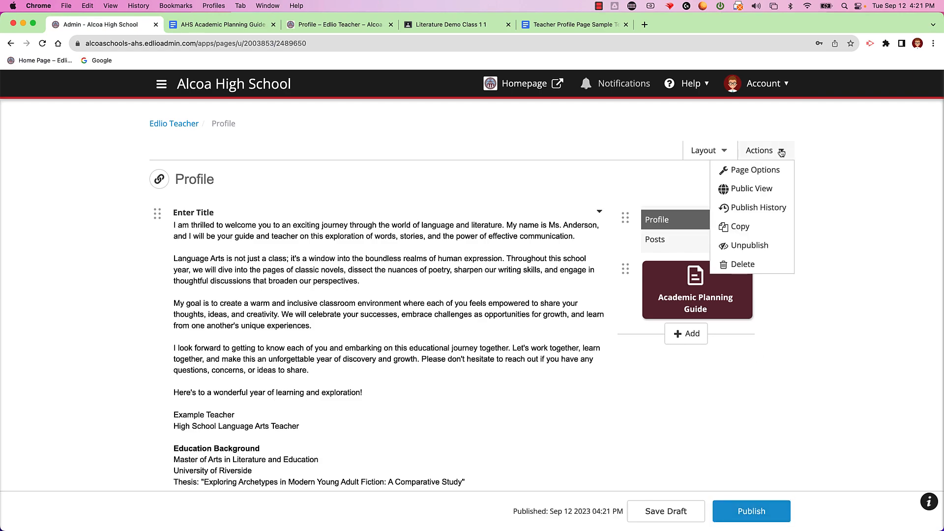
pyautogui.click(765, 187)
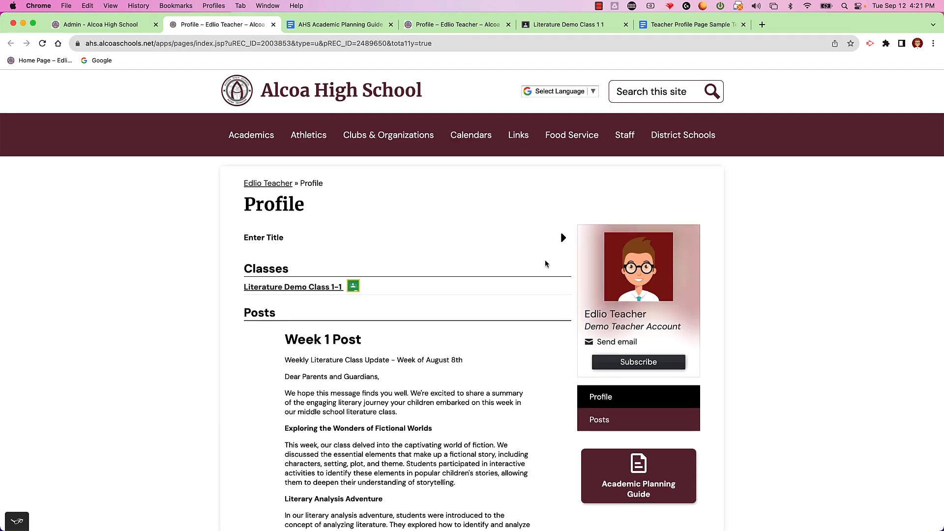
# Step: Expand the introduction on the public Profile page, review the sections, and inspect the Literature Demo Class 1-1 page
pyautogui.click(295, 240)
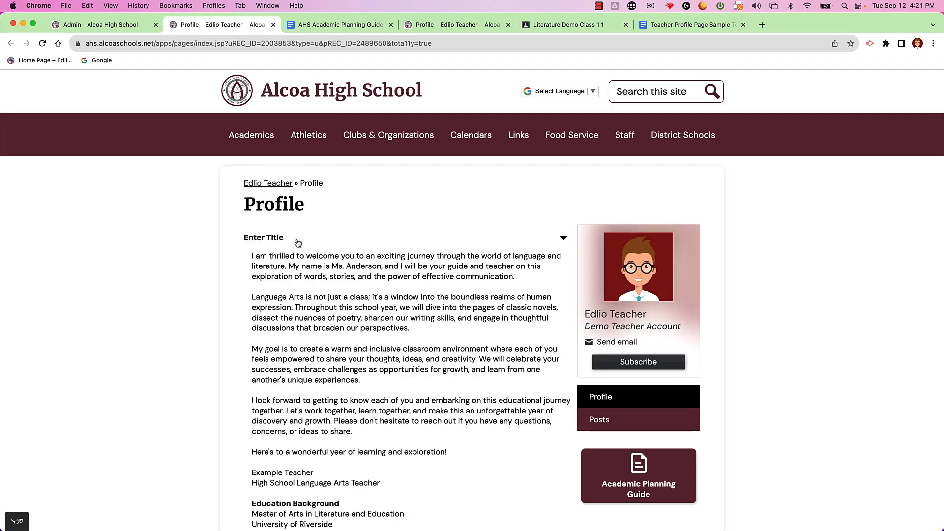
pyautogui.scroll(-1, 379, 324)
pyautogui.scroll(-5, 379, 323)
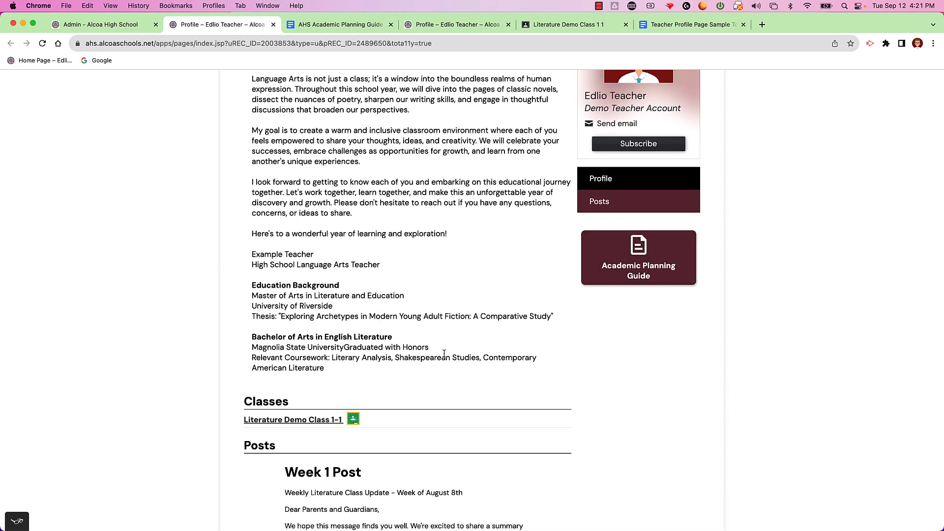
pyautogui.scroll(-3, 444, 356)
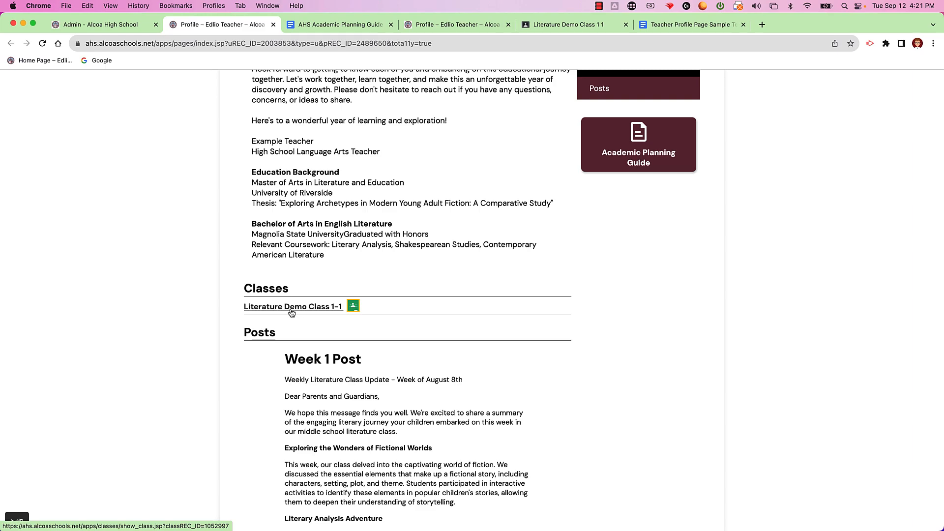
pyautogui.click(291, 307)
pyautogui.scroll(-1, 331, 290)
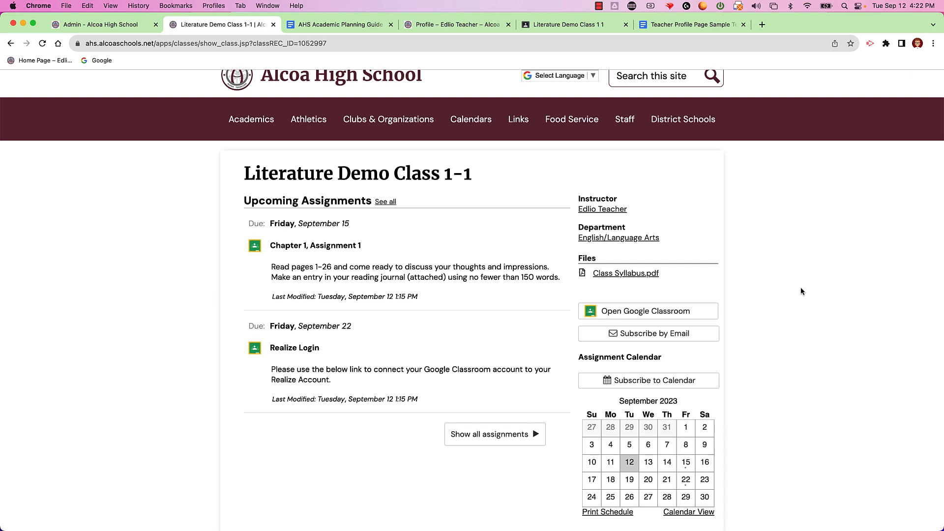
# Step: Return to the Edlio admin site, open the My Classes page from the dashboard, and review the listed terms
pyautogui.hotkey('ctrl', 'shift', 'Tab')
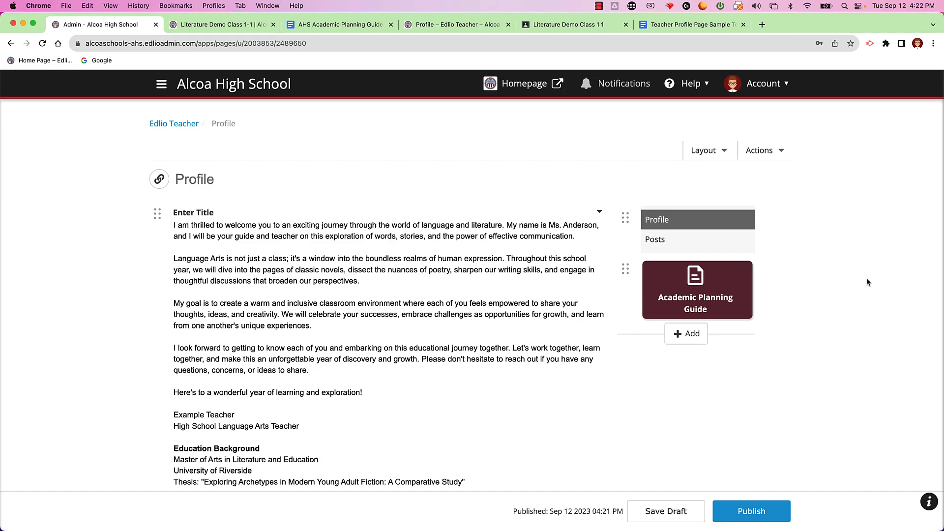
pyautogui.click(785, 84)
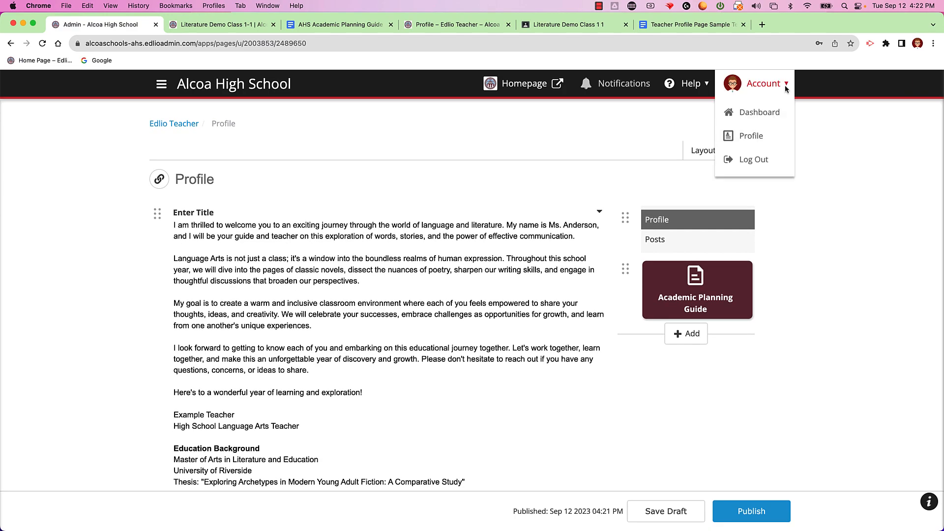
pyautogui.click(770, 116)
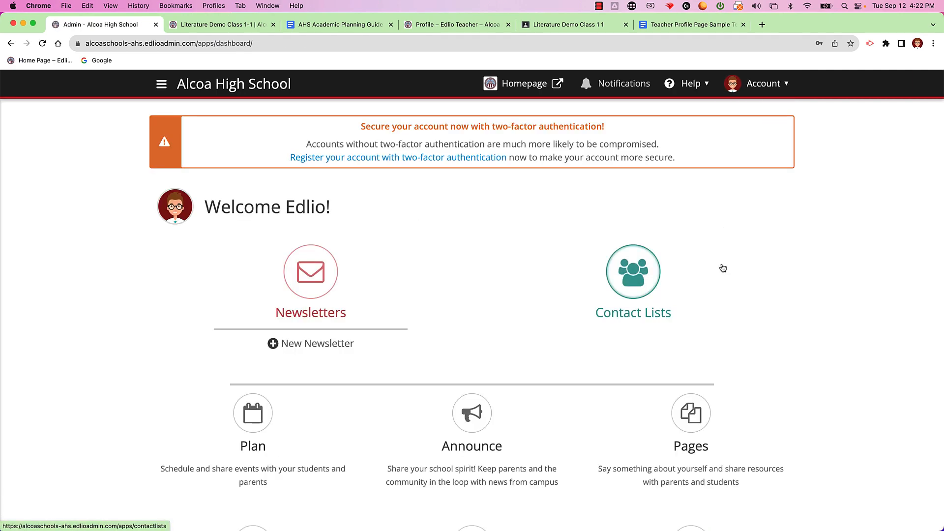
pyautogui.scroll(-5, 721, 263)
pyautogui.click(692, 335)
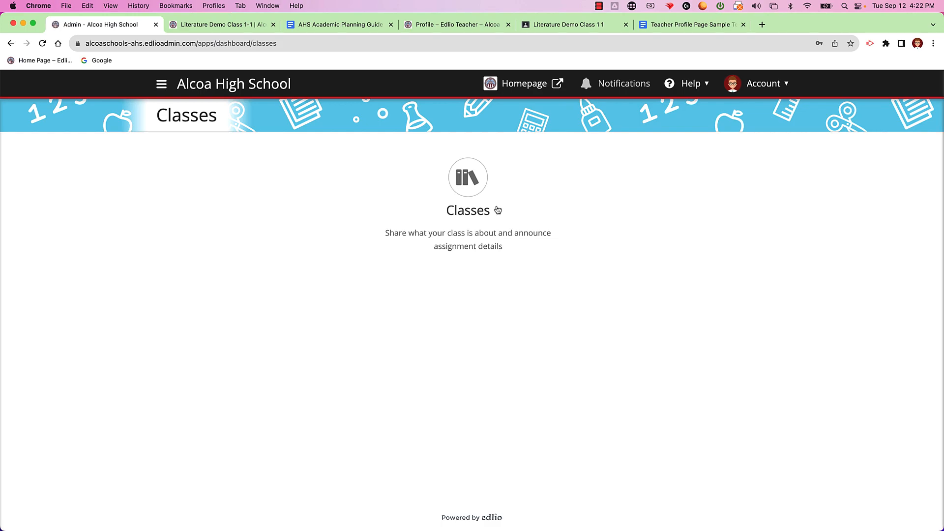
pyautogui.click(472, 185)
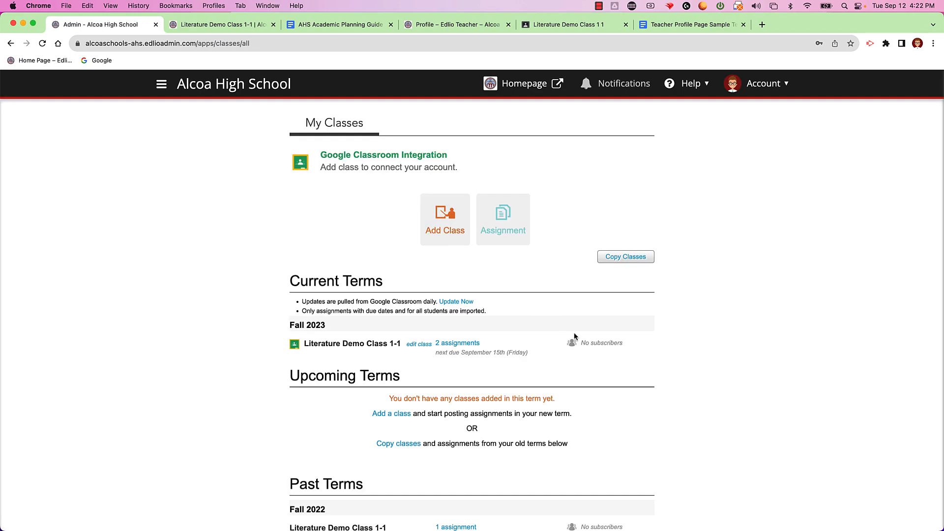
pyautogui.press('super+equal')
pyautogui.press('super+equal')
pyautogui.press('super+equal')
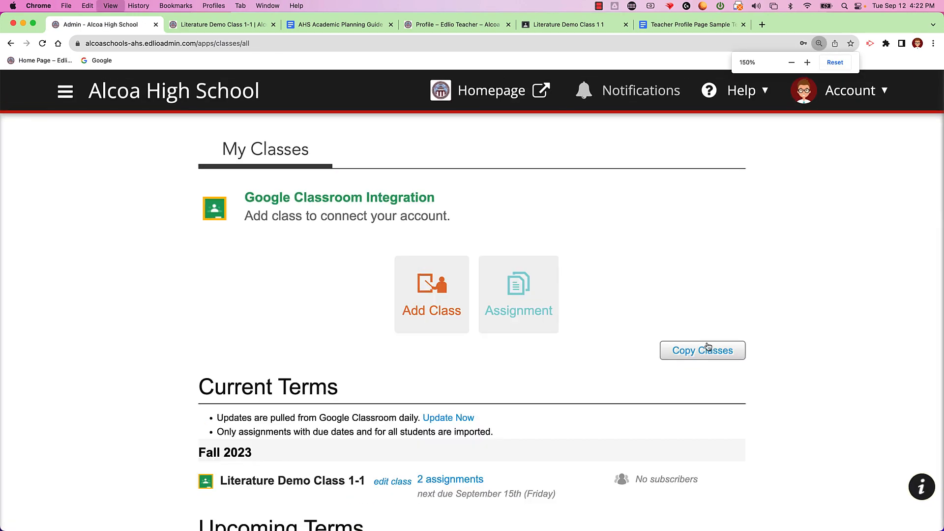
pyautogui.scroll(-5, 707, 346)
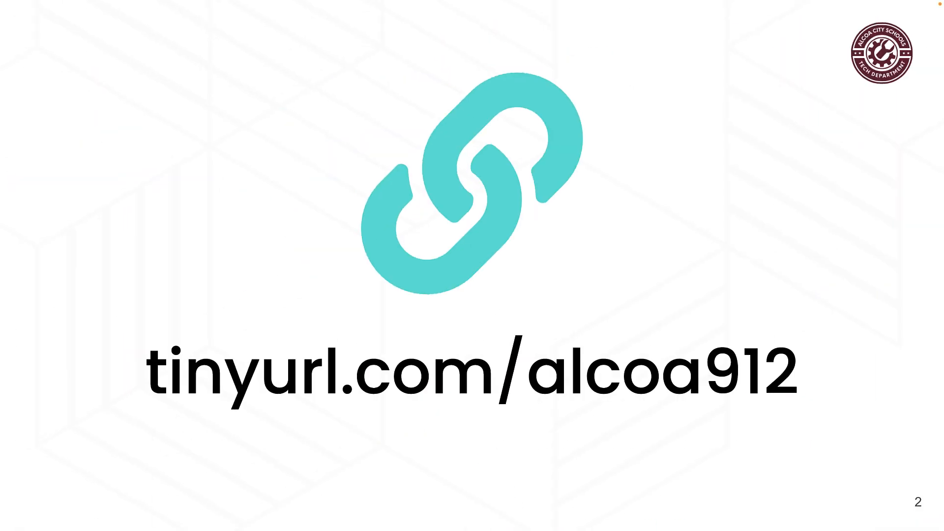
# Step: Switch to the training slideshow and jump to slide 16, Links to Resources
pyautogui.moveTo(72, 512)
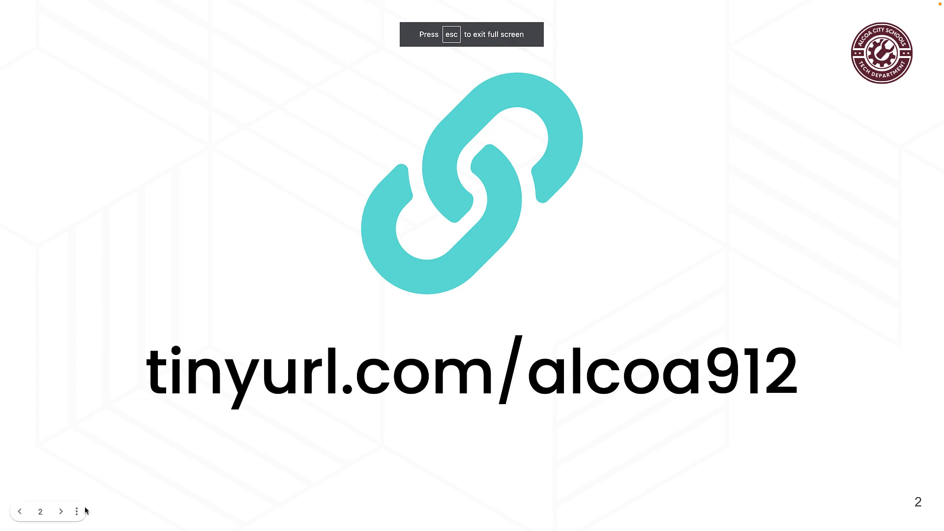
pyautogui.click(40, 511)
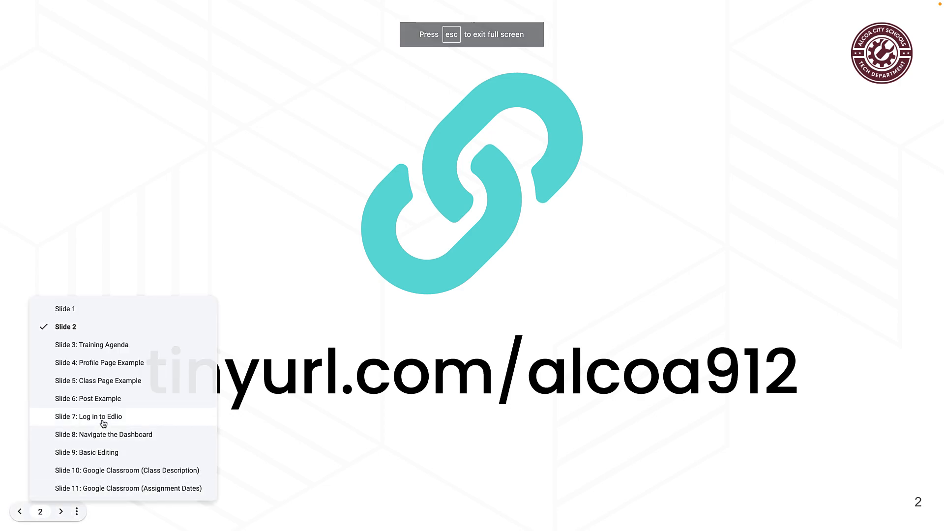
pyautogui.scroll(-3, 103, 423)
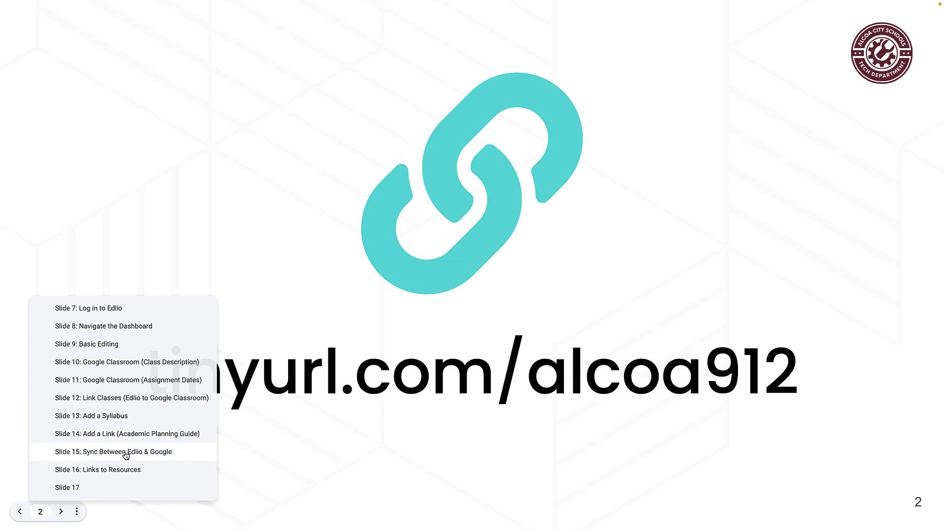
pyautogui.click(115, 470)
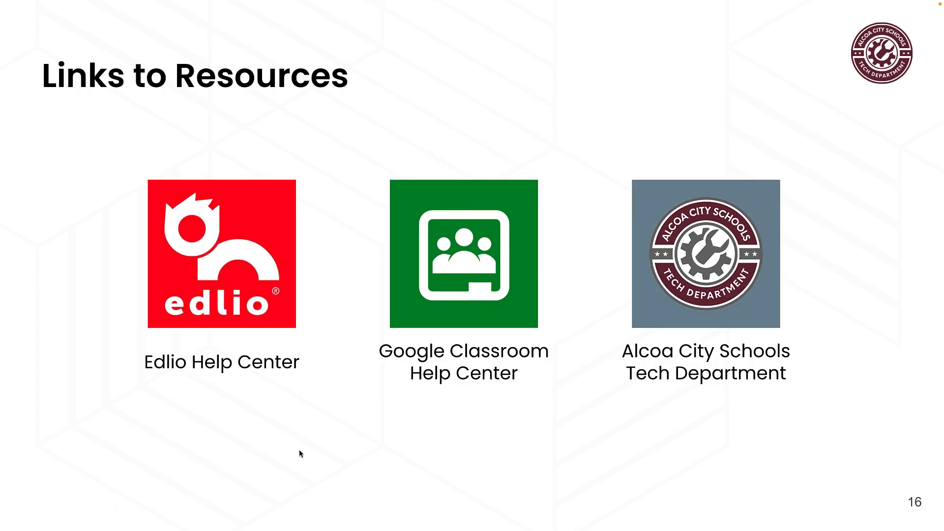